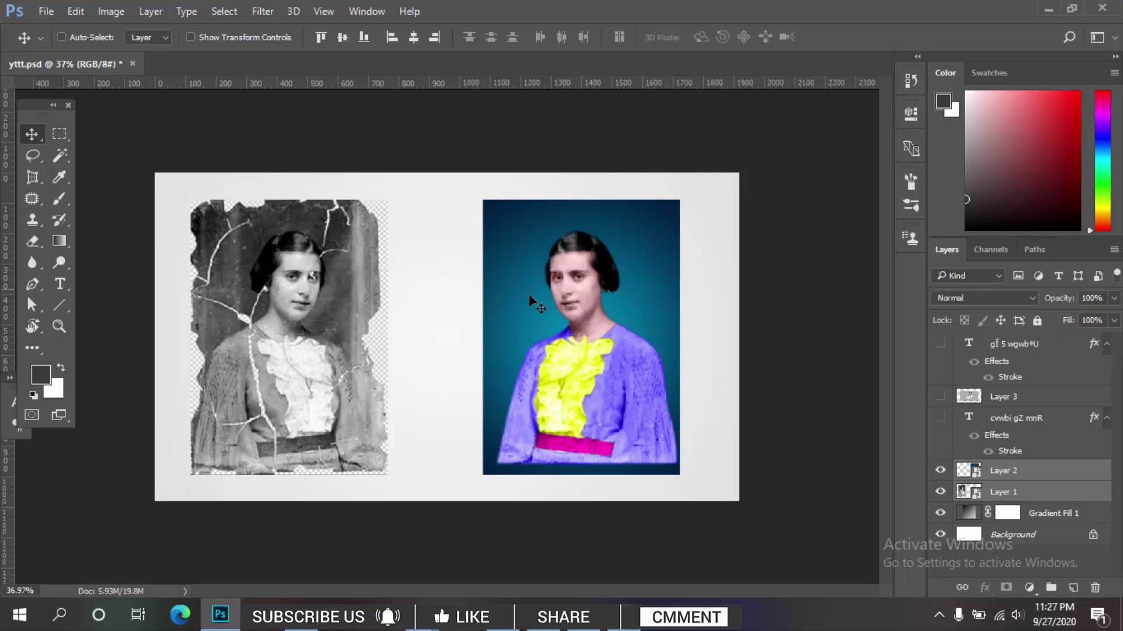
# - After inspecting the finished comparison, open the cracked black-and-white portrait photo as its own document
pyautogui.scroll(2, 528, 293)
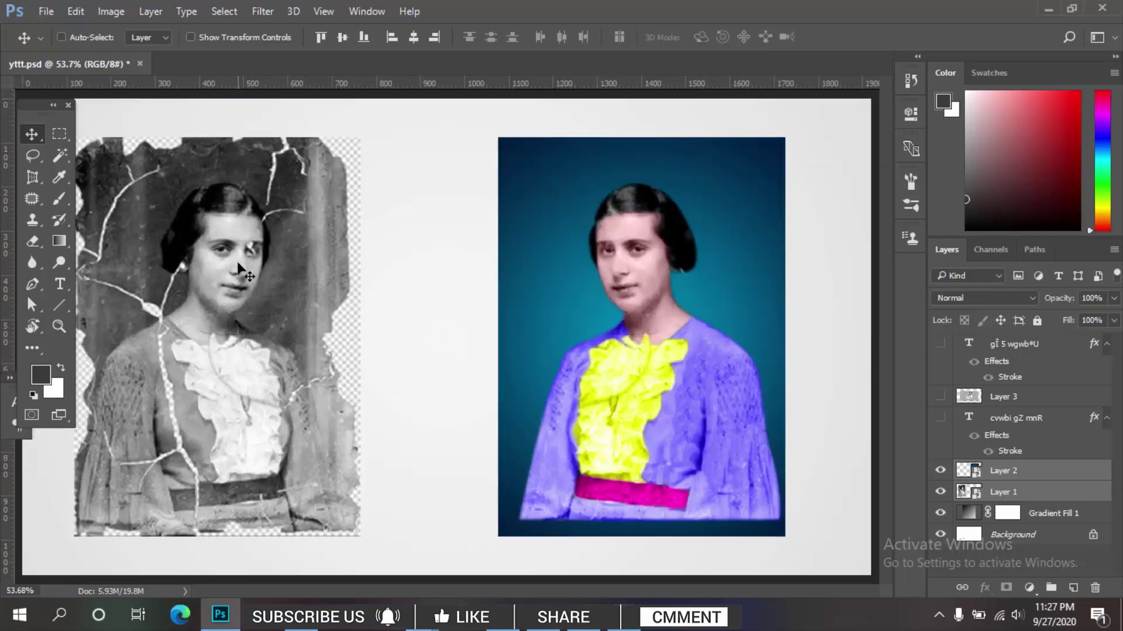
pyautogui.scroll(-1, 215, 274)
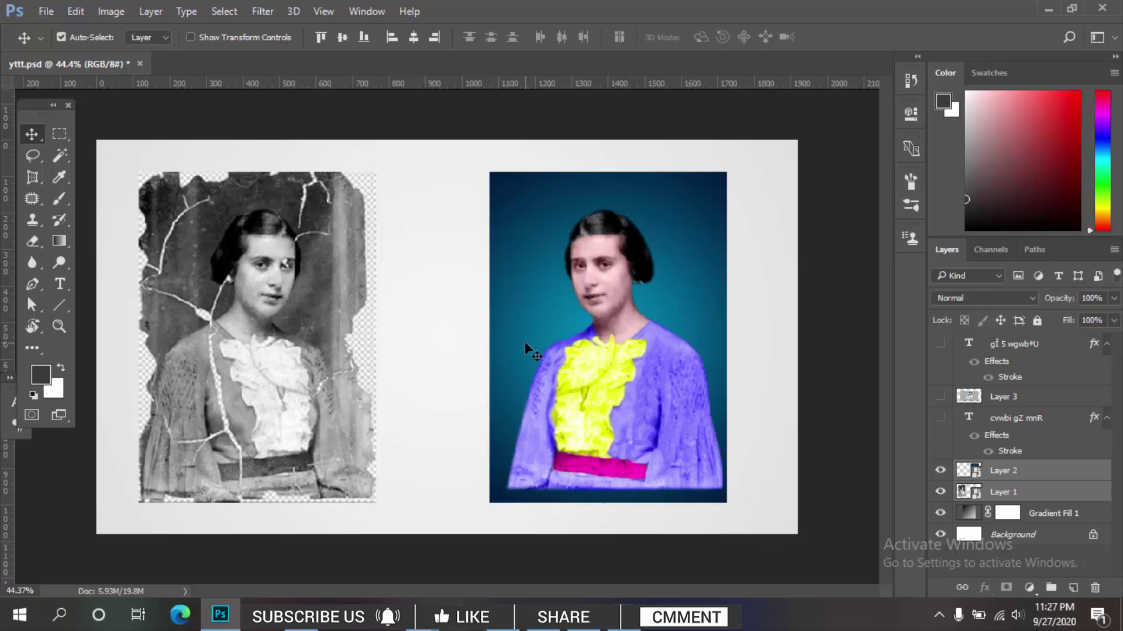
pyautogui.scroll(-2, 525, 343)
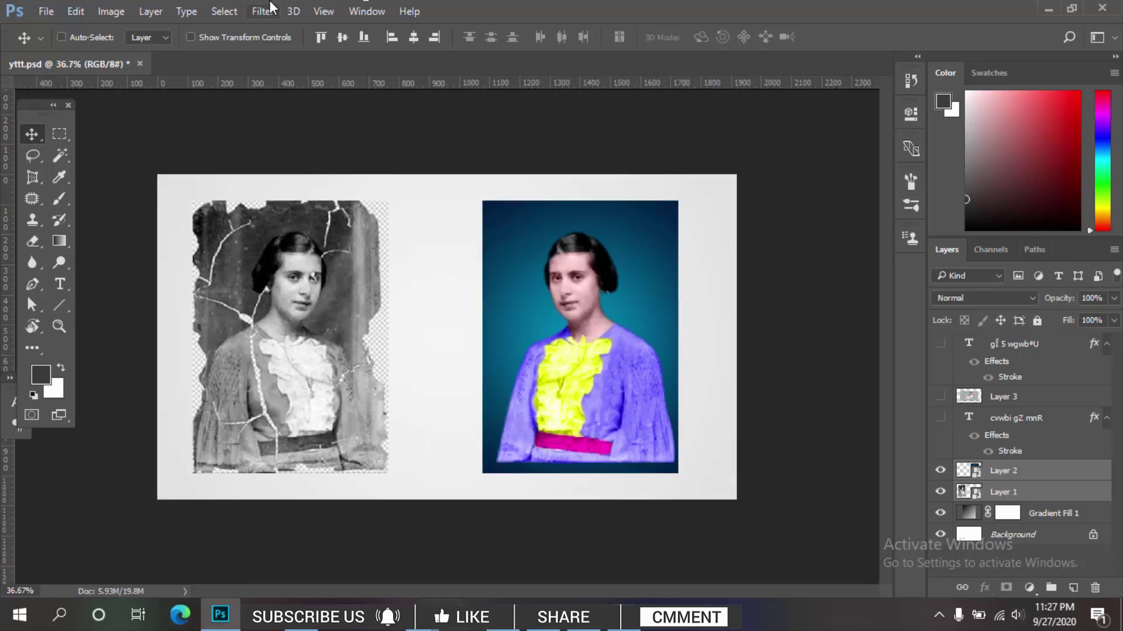
pyautogui.click(36, 9)
pyautogui.click(79, 42)
pyautogui.doubleClick(884, 138)
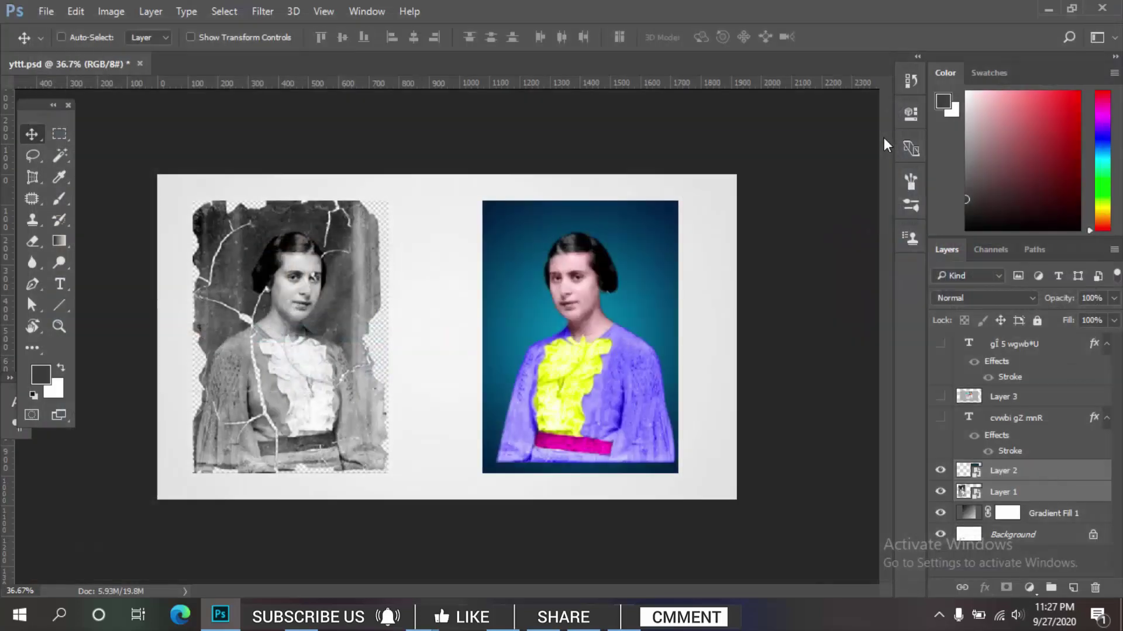
# - Unlock the Background into Layer 0 and duplicate it as Layer 0 copy
pyautogui.scroll(3, 456, 299)
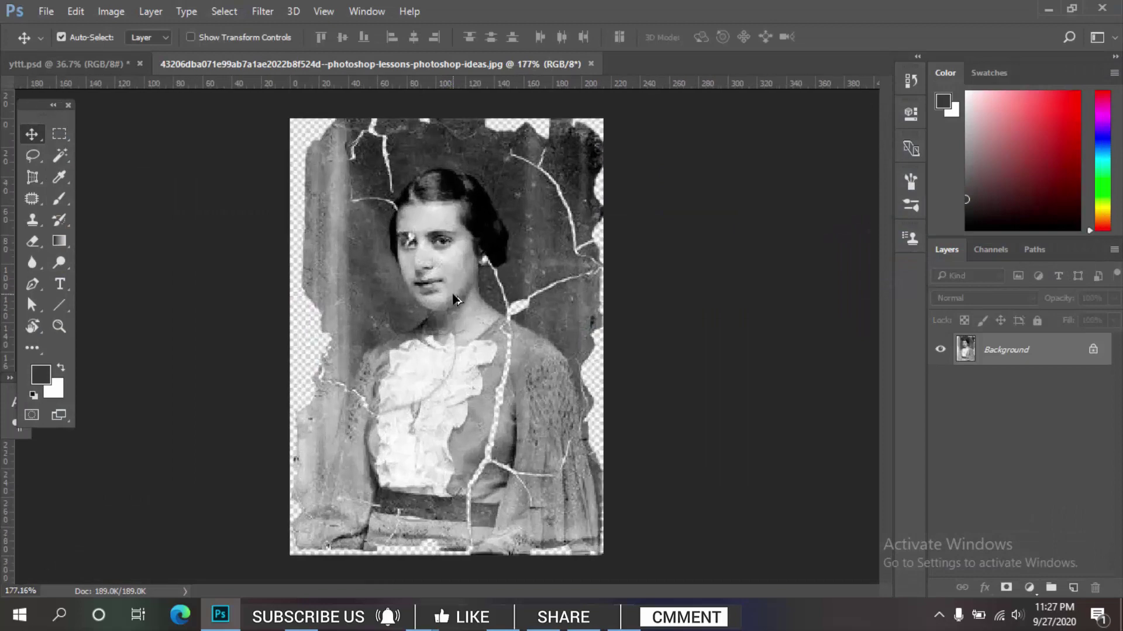
pyautogui.click(1093, 350)
pyautogui.doubleClick(1092, 351)
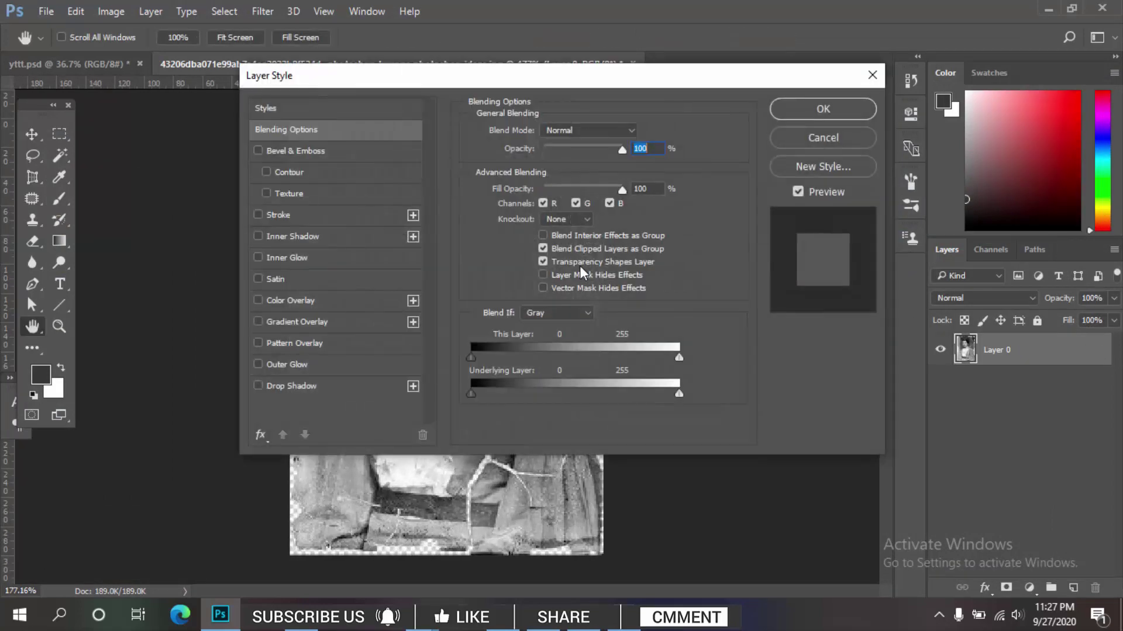
pyautogui.click(1052, 109)
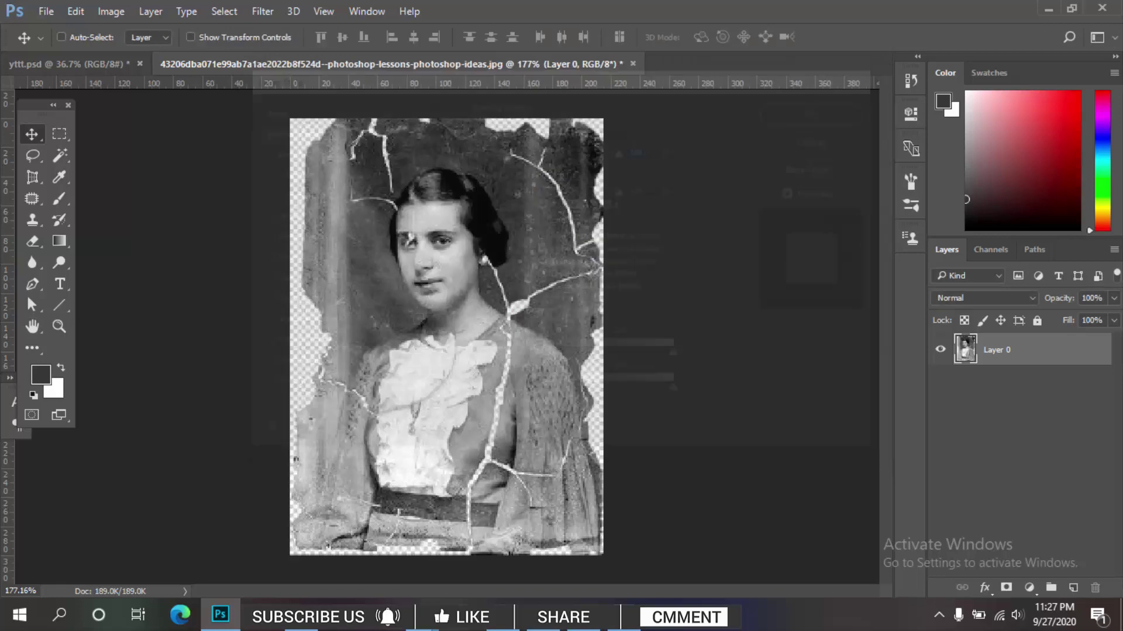
pyautogui.rightClick(1027, 353)
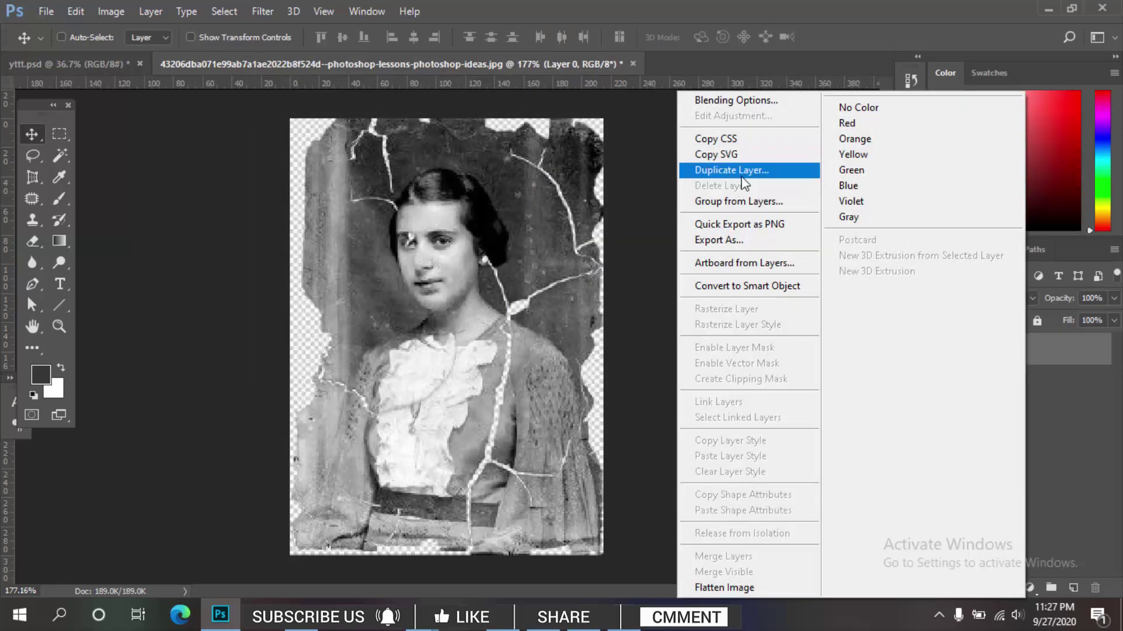
pyautogui.click(671, 171)
pyautogui.press('Return')
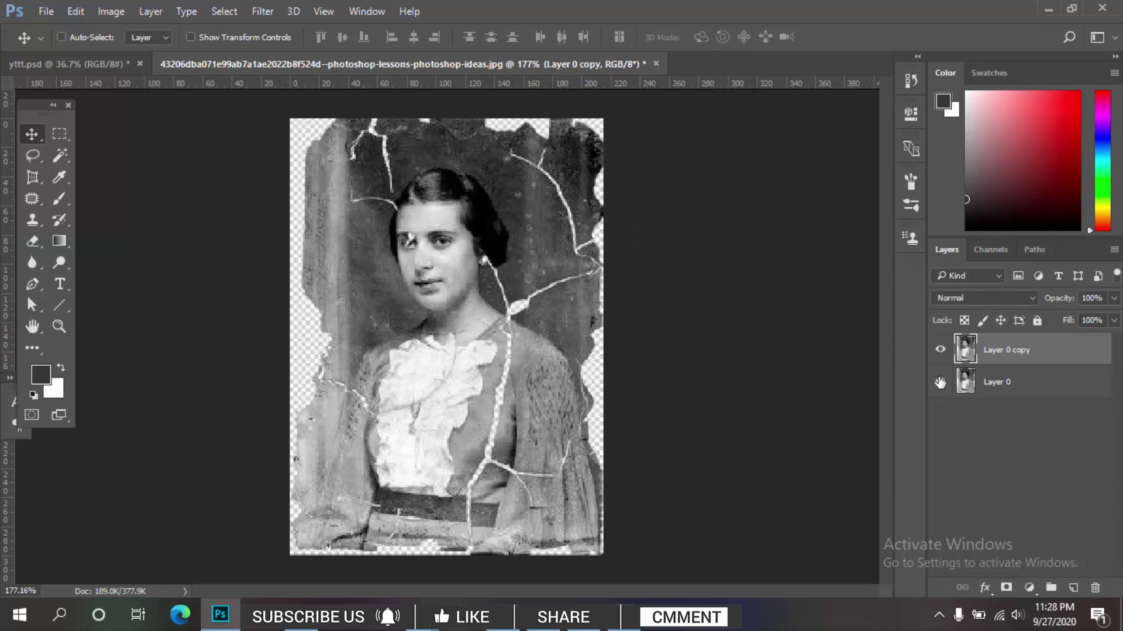
# - Set layer visibility so Layer 0 copy shows and the original Layer 0 is hidden
pyautogui.click(941, 351)
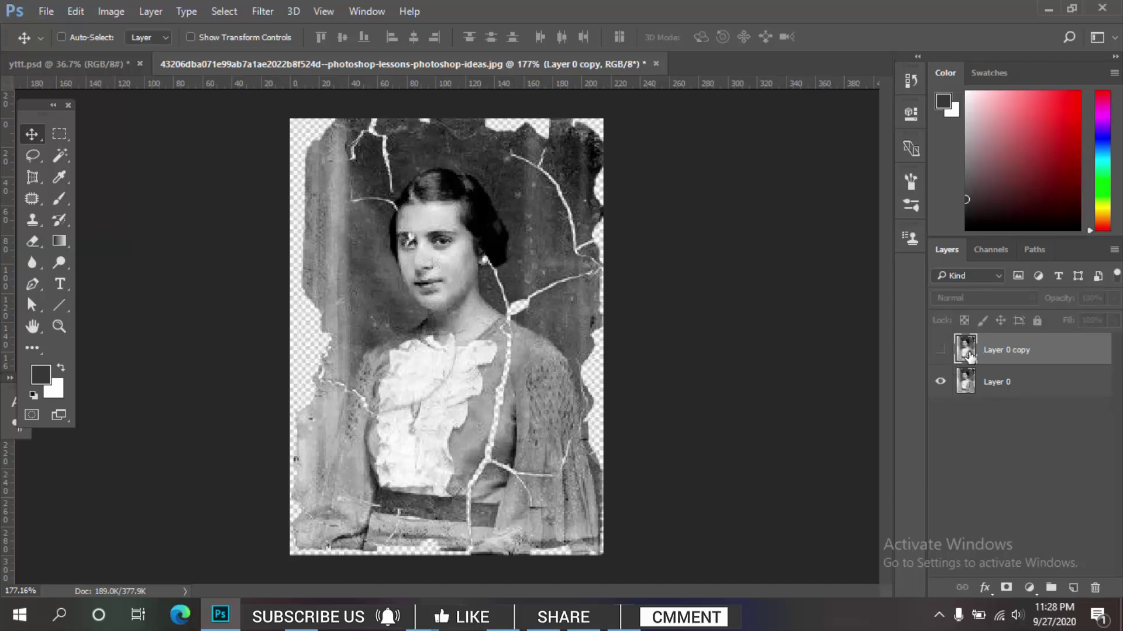
pyautogui.click(994, 385)
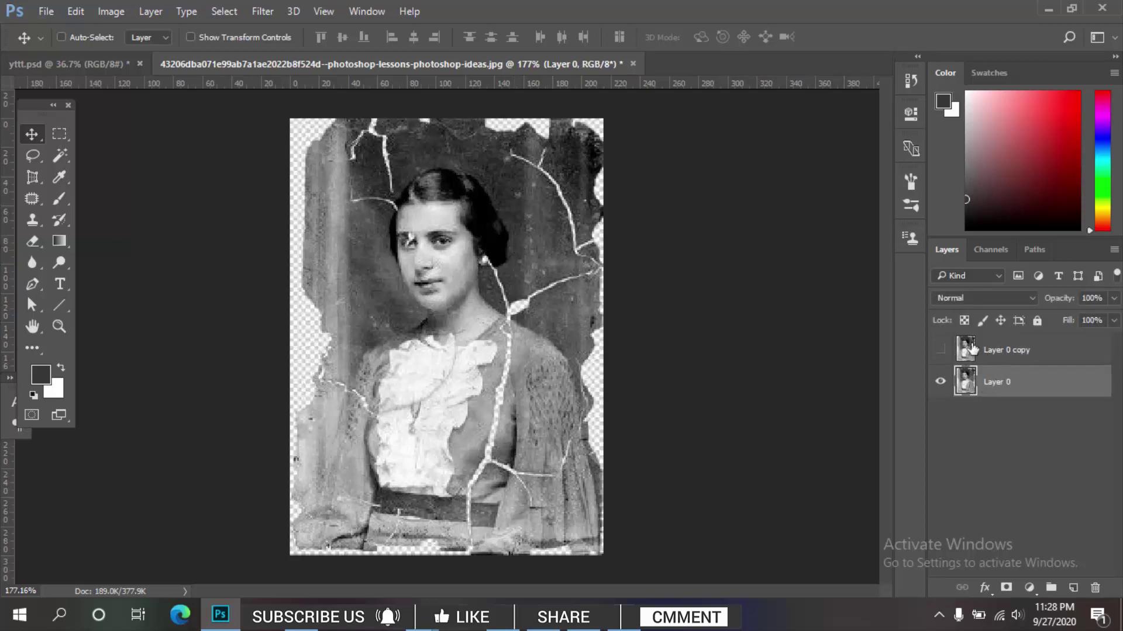
pyautogui.click(940, 350)
pyautogui.click(941, 382)
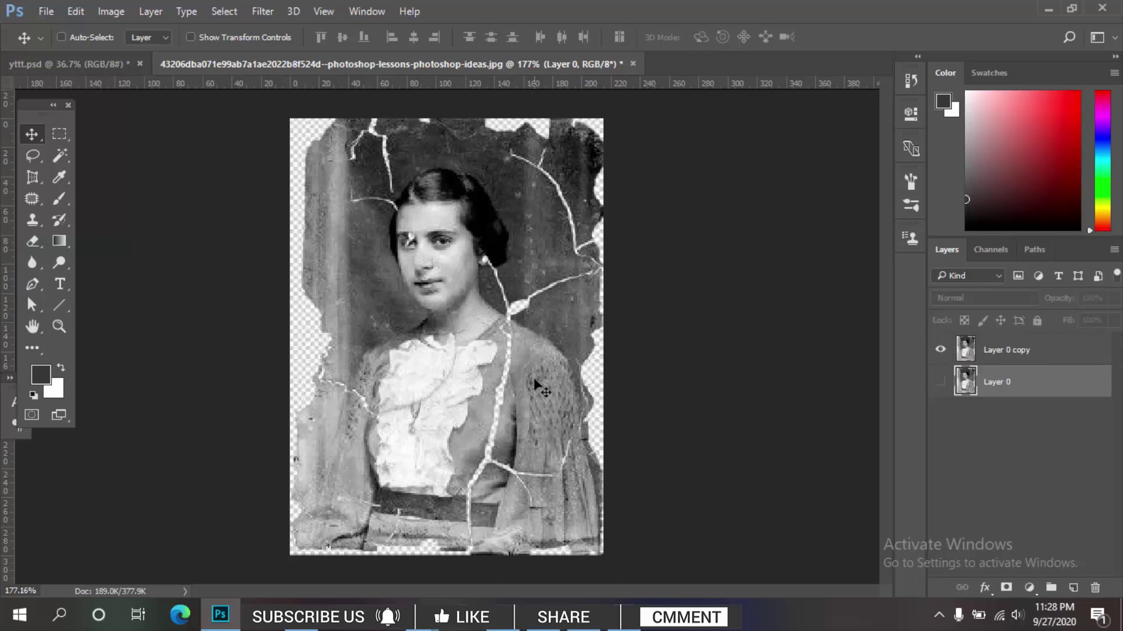
pyautogui.scroll(2, 432, 303)
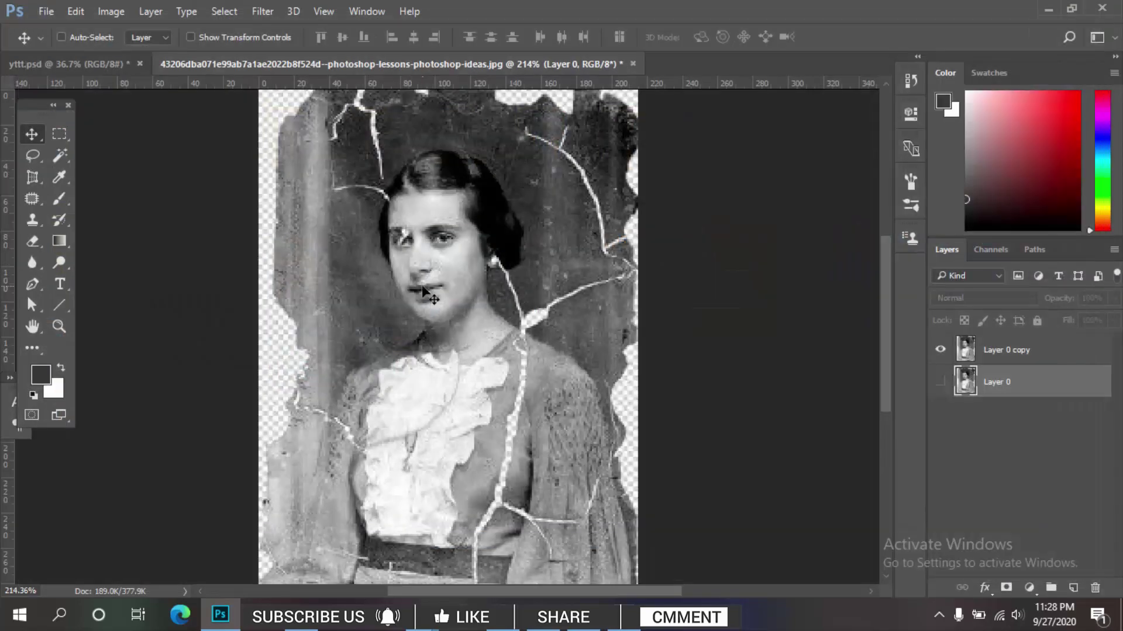
# - Zoom in on the woman's cracked face and make Layer 0 copy the working layer
pyautogui.scroll(3, 444, 274)
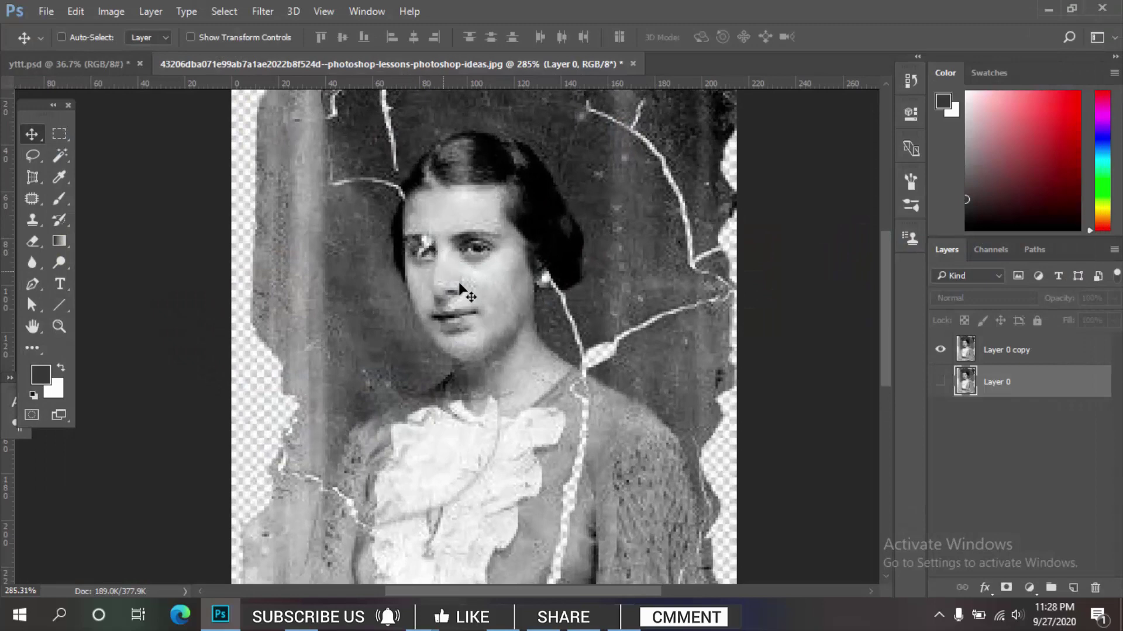
pyautogui.scroll(-3, 512, 381)
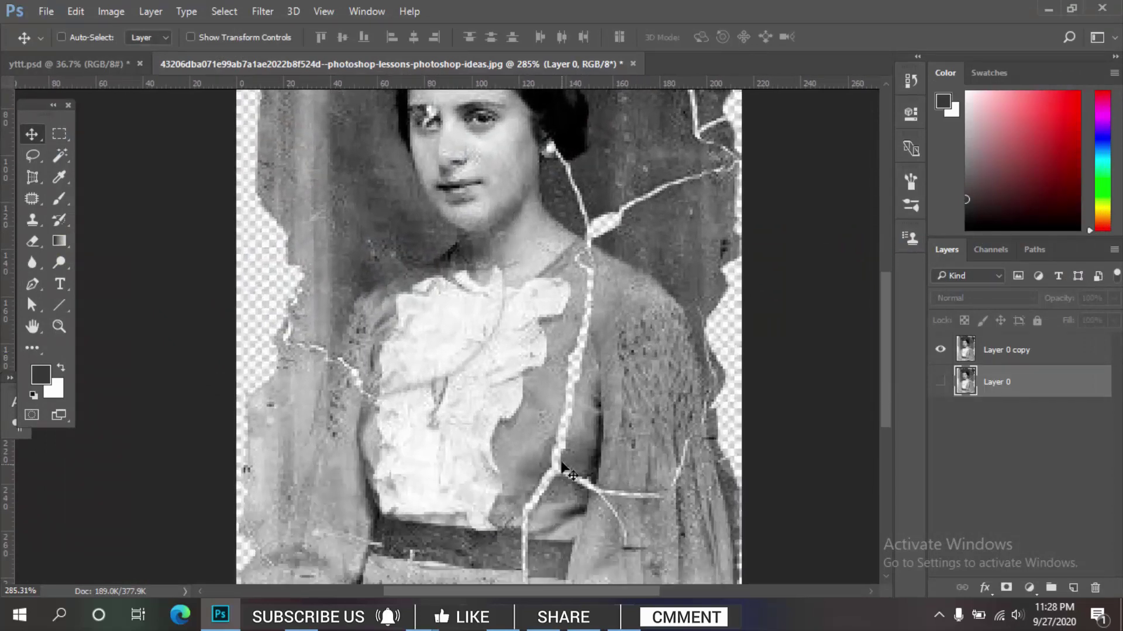
pyautogui.scroll(-2, 570, 471)
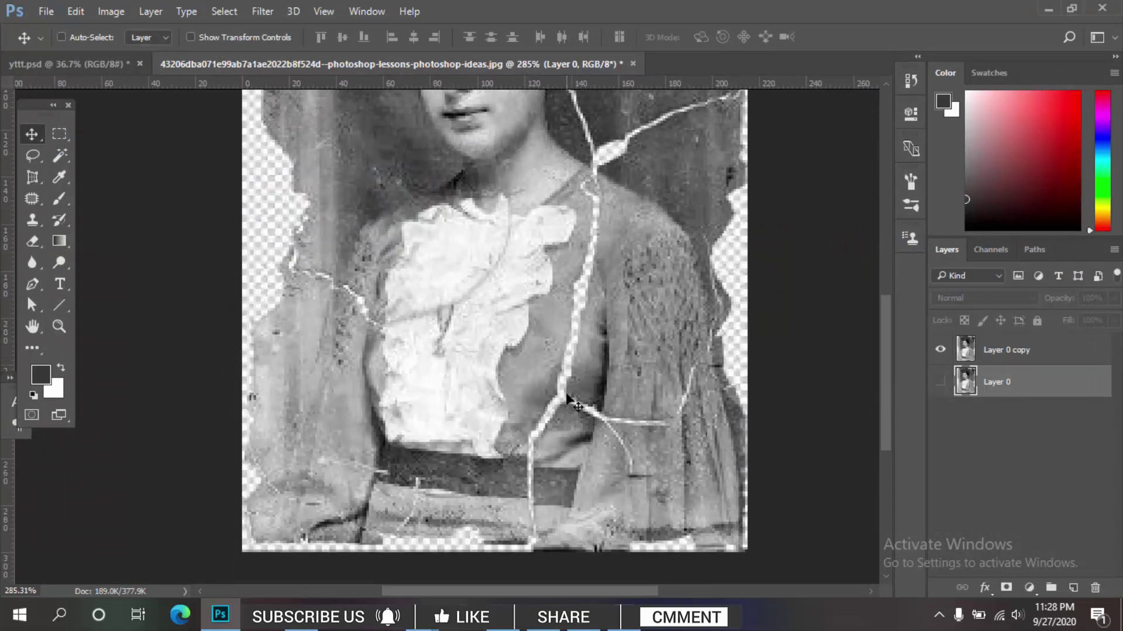
pyautogui.scroll(-2, 571, 403)
pyautogui.scroll(3, 527, 339)
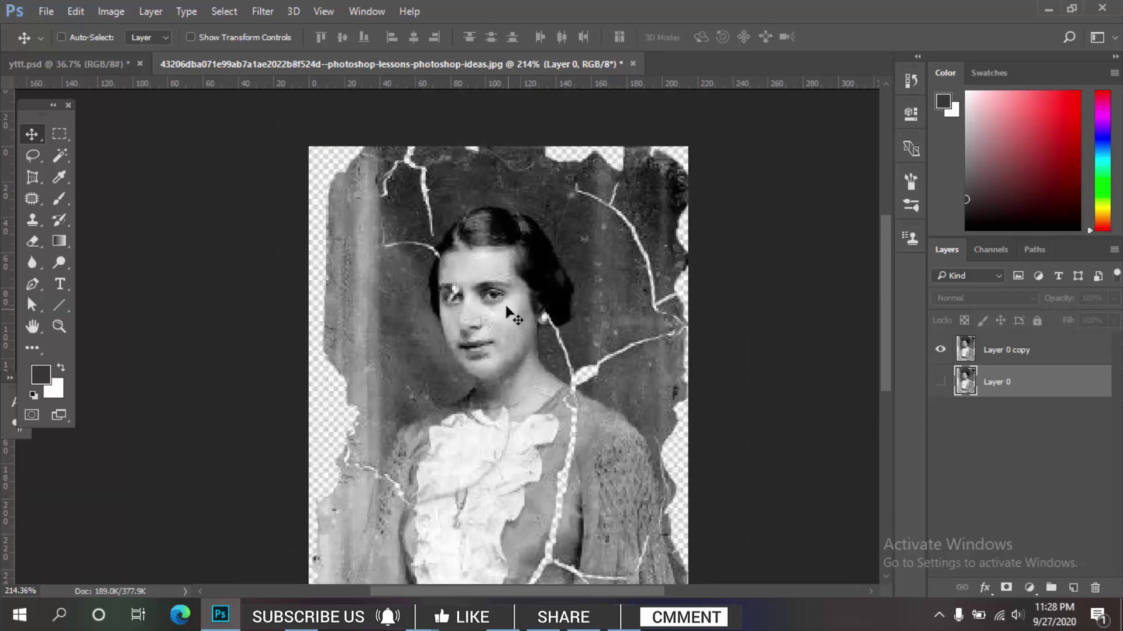
pyautogui.scroll(1, 506, 307)
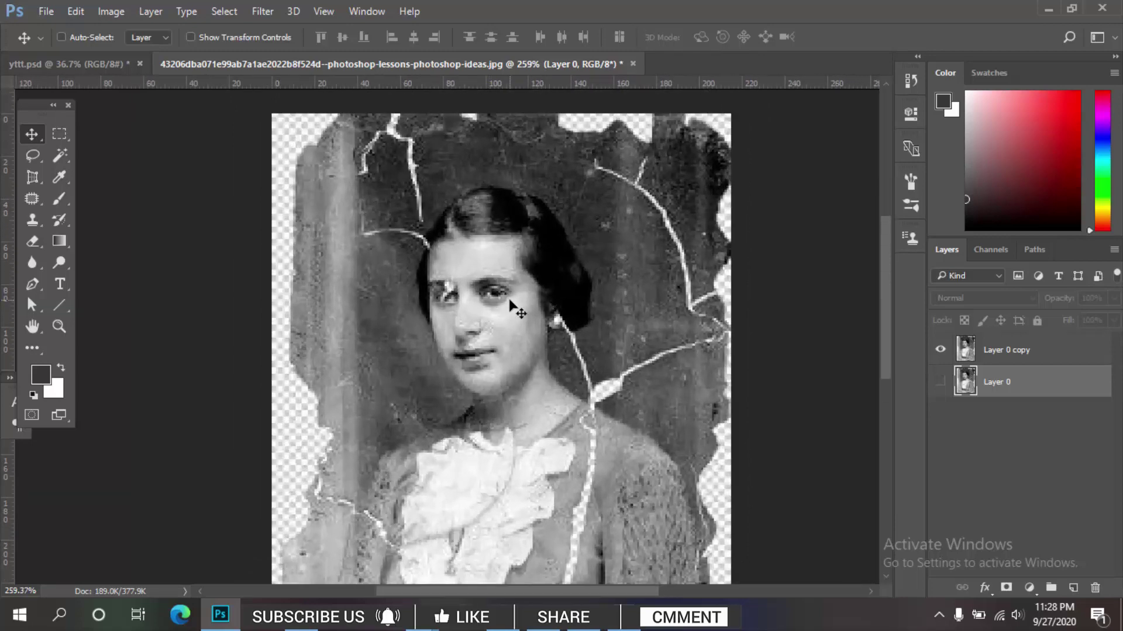
pyautogui.click(1011, 349)
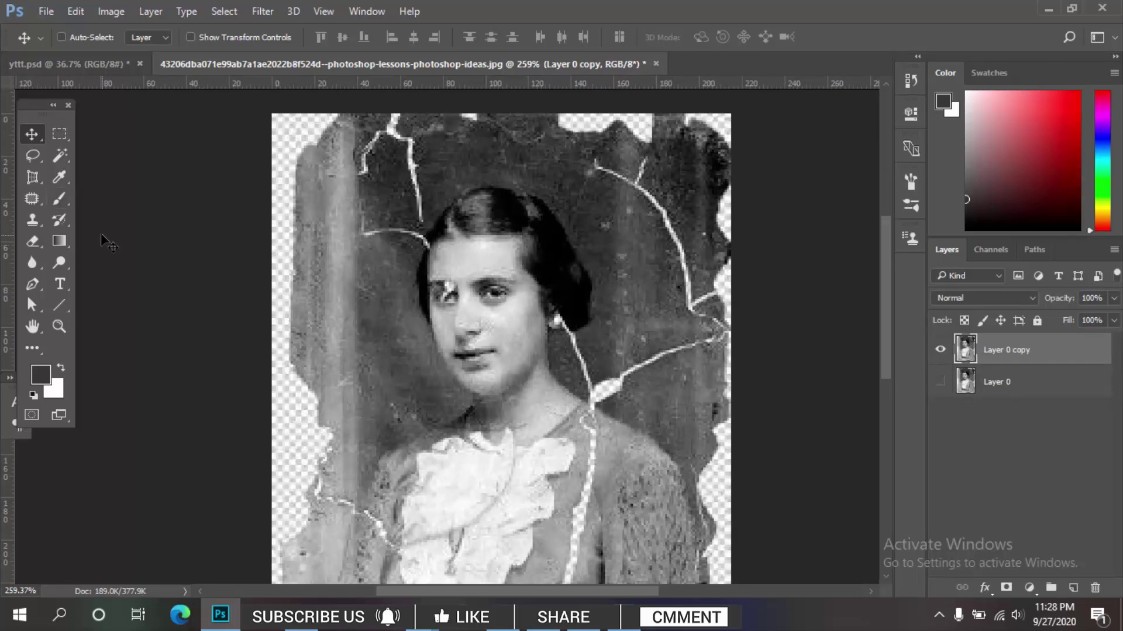
pyautogui.scroll(3, 503, 287)
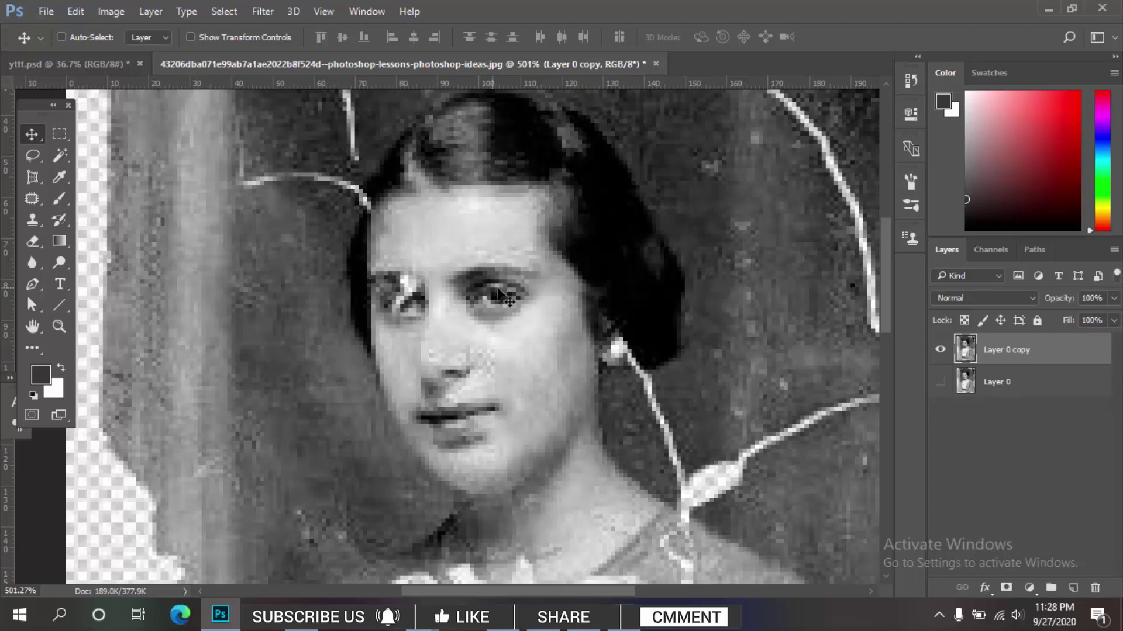
pyautogui.scroll(-2, 486, 297)
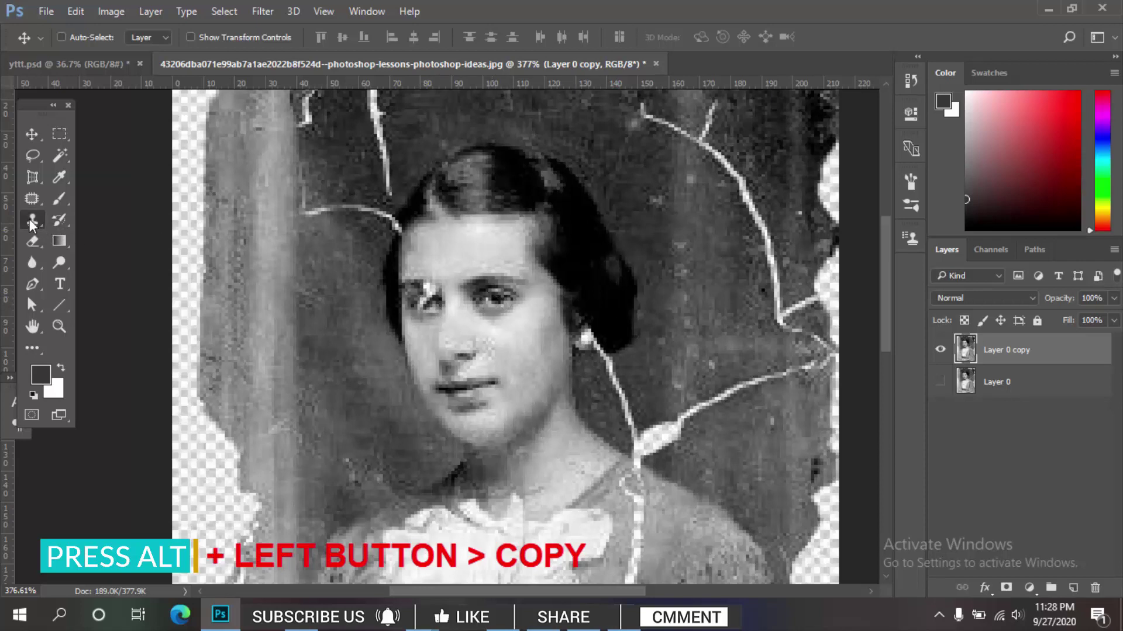
# - With the Clone Stamp, sample nearby clean skin and clone out the white crack over the left eye
pyautogui.moveTo(29, 219); pyautogui.dragTo(99, 217)
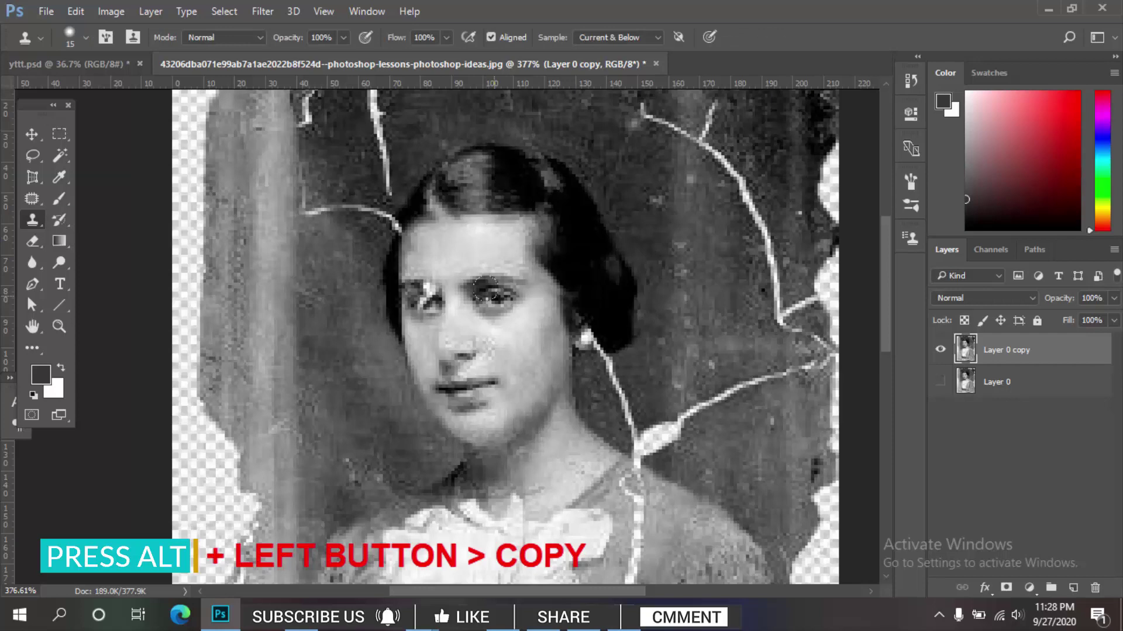
pyautogui.scroll(1, 486, 288)
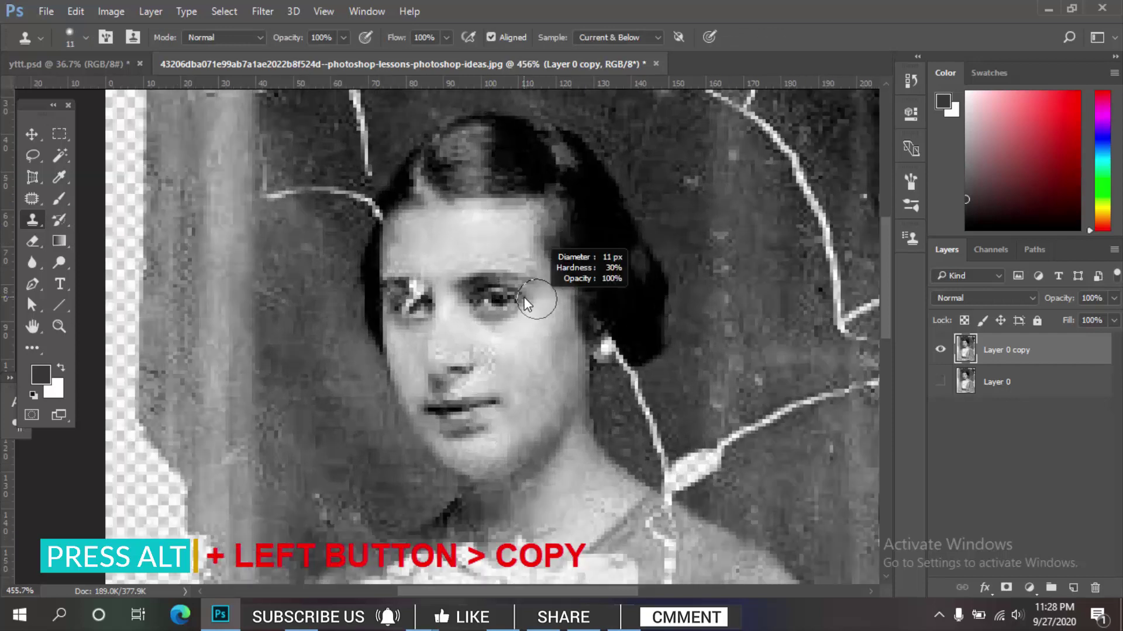
pyautogui.keyDown('alt'); pyautogui.click(490, 296); pyautogui.keyUp('alt')
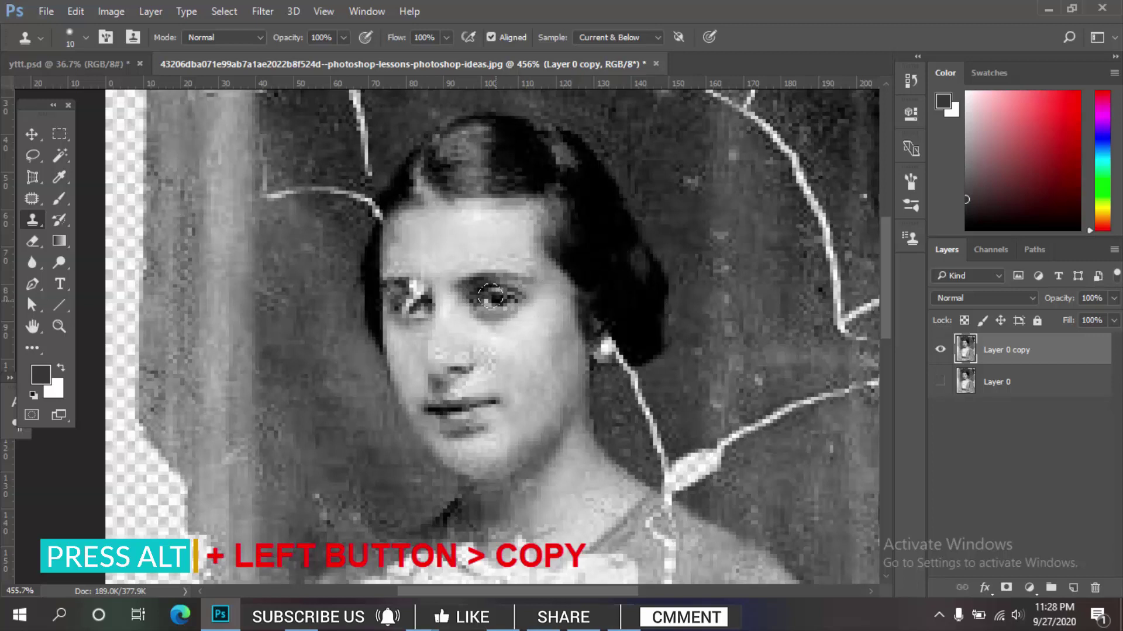
pyautogui.moveTo(439, 299); pyautogui.dragTo(403, 300)
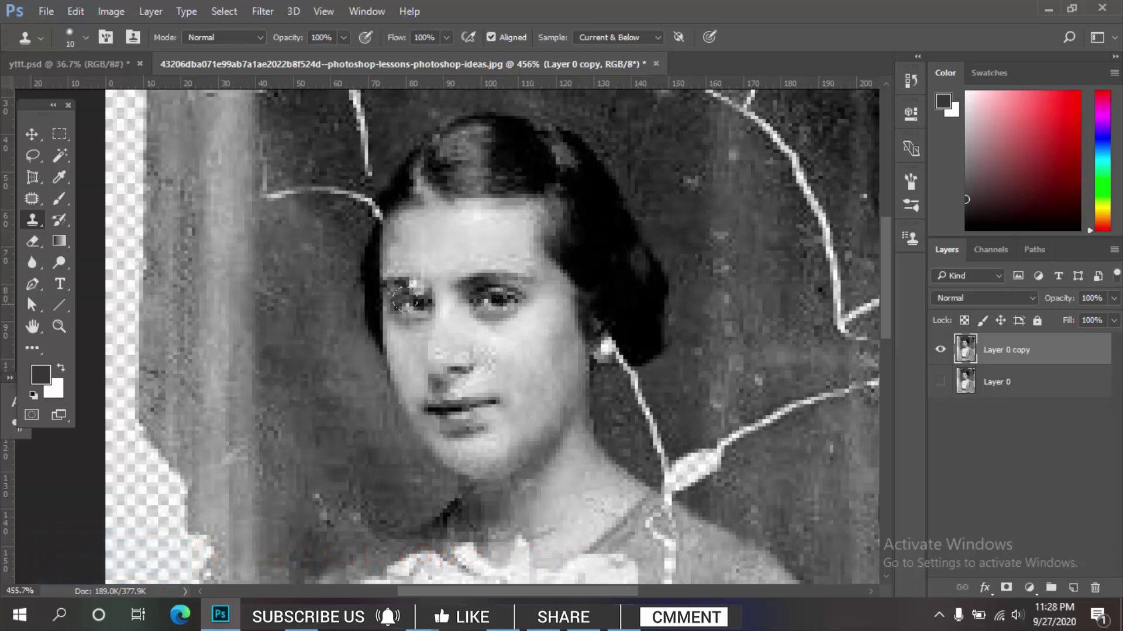
pyautogui.keyDown('alt'); pyautogui.rightClick(495, 298); pyautogui.keyUp('alt')
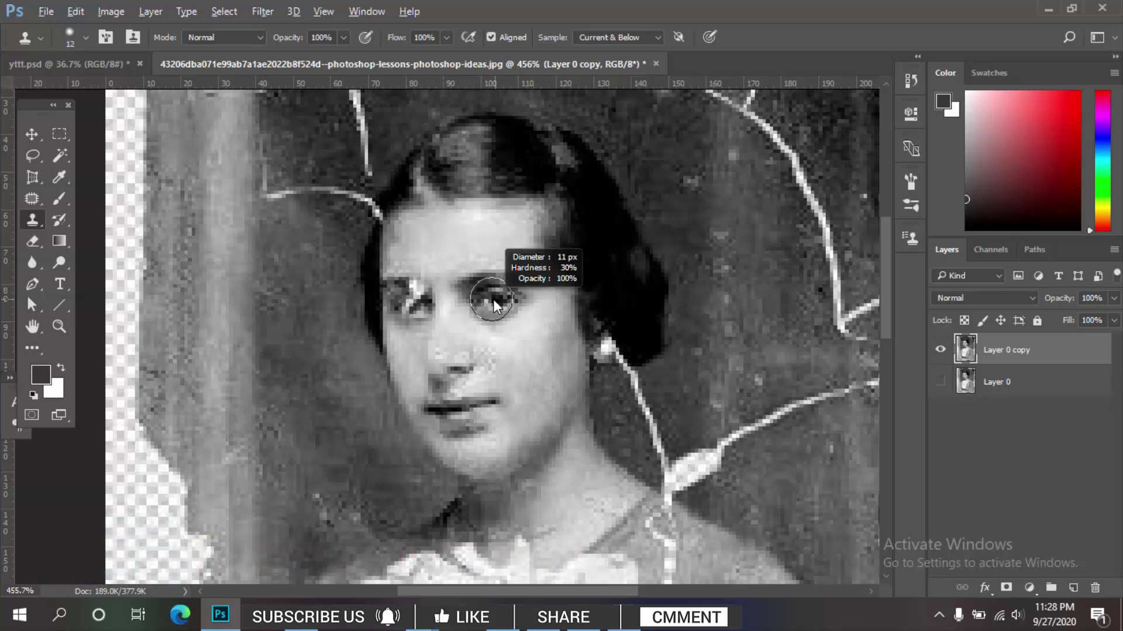
pyautogui.keyDown('alt'); pyautogui.click(496, 298); pyautogui.keyUp('alt')
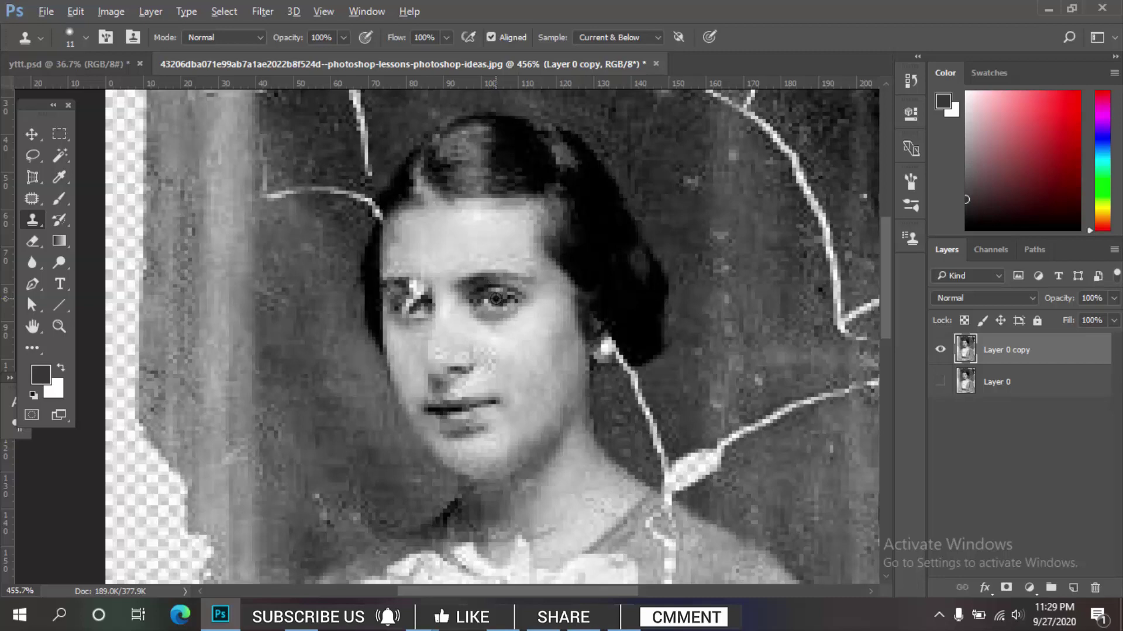
pyautogui.moveTo(420, 291); pyautogui.dragTo(408, 302)
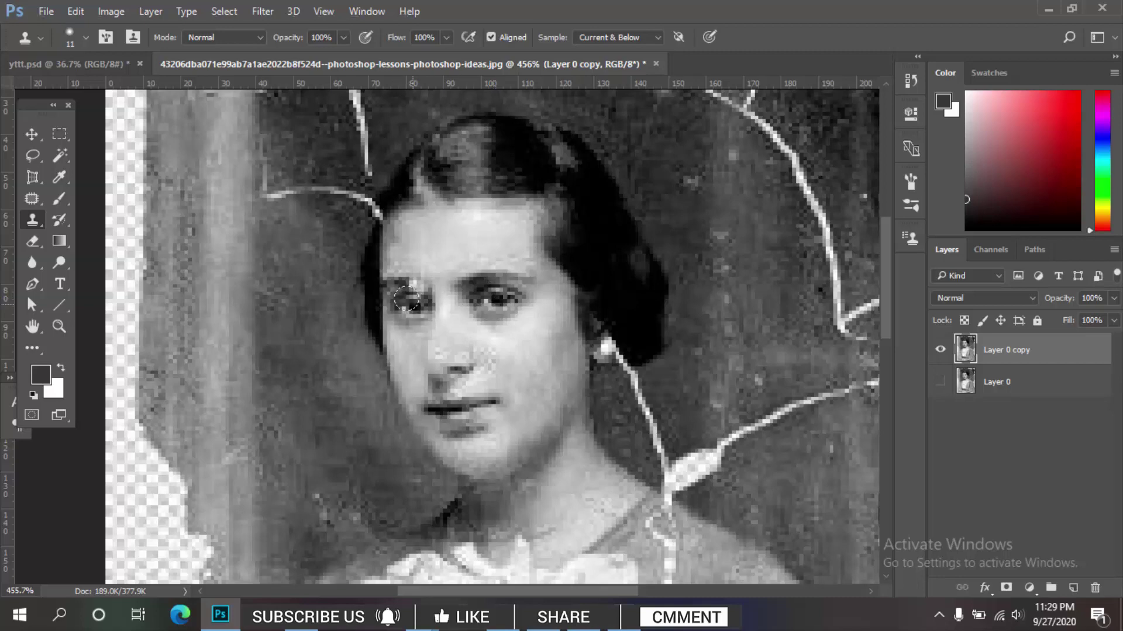
pyautogui.scroll(-2, 547, 369)
pyautogui.scroll(-2, 547, 368)
pyautogui.scroll(-1, 547, 368)
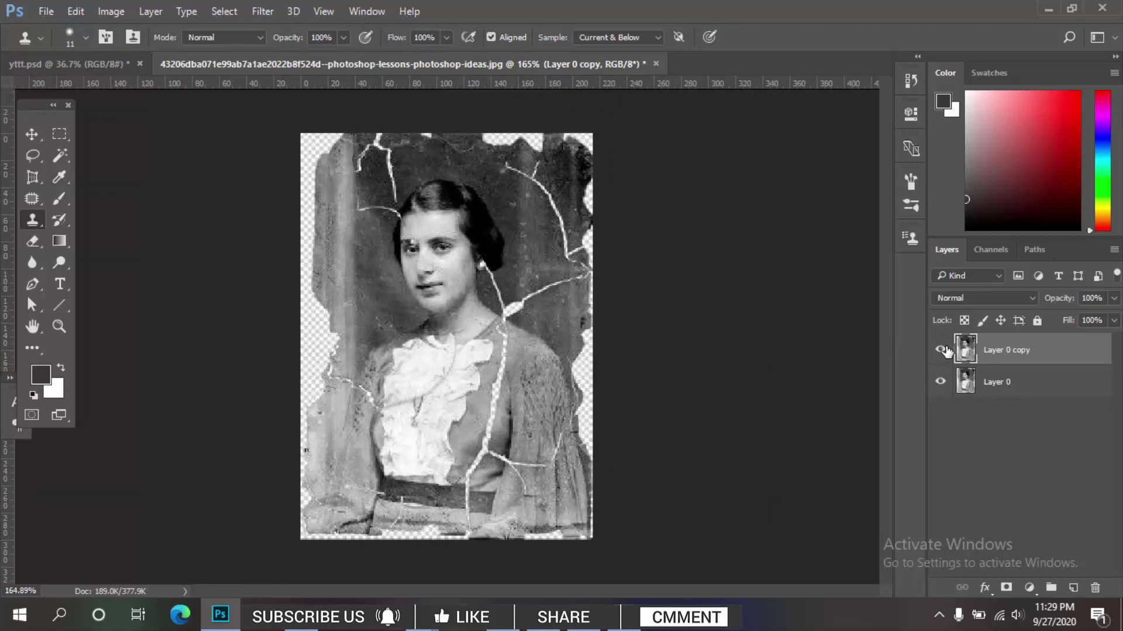
# - Show Layer 0 copy again and shrink the clone brush to about 8 px
pyautogui.click(941, 350)
pyautogui.scroll(2, 400, 230)
pyautogui.scroll(2, 400, 230)
pyautogui.scroll(2, 409, 281)
pyautogui.scroll(1, 414, 334)
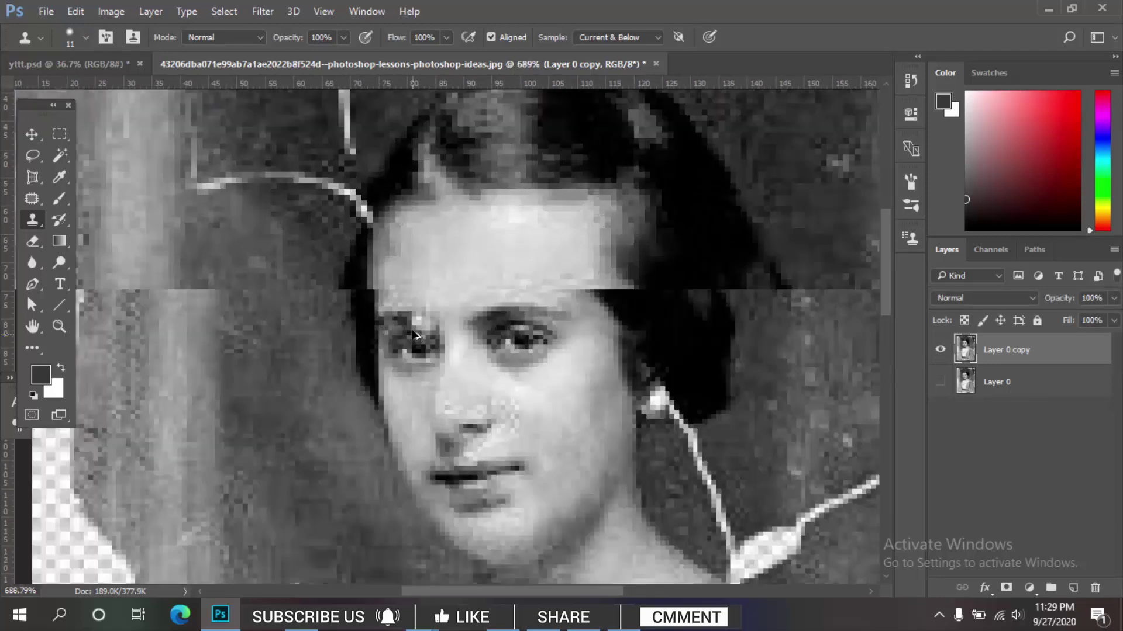
pyautogui.keyDown('alt'); pyautogui.rightClick(407, 331); pyautogui.keyUp('alt')
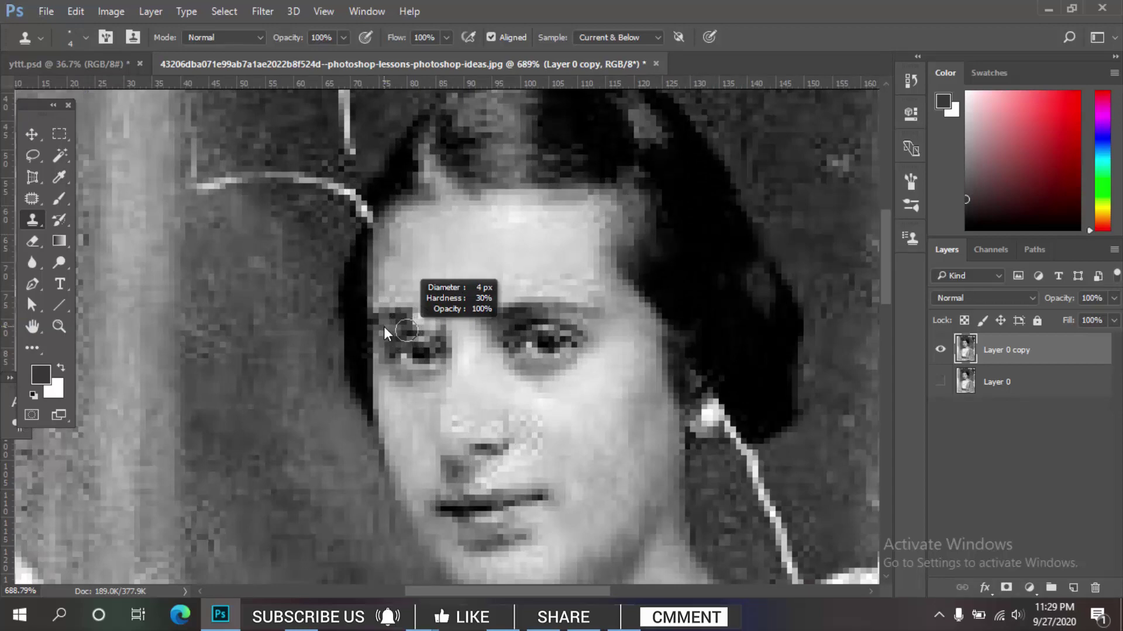
pyautogui.keyDown('alt'); pyautogui.rightClick(451, 240); pyautogui.keyUp('alt')
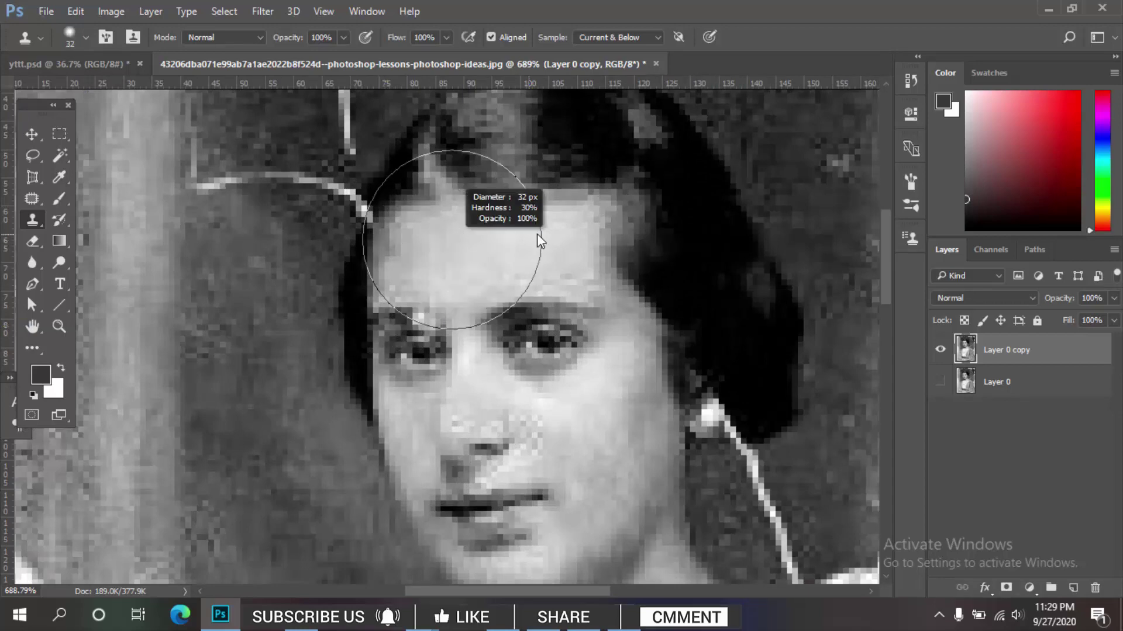
pyautogui.moveTo(537, 240); pyautogui.dragTo(450, 240)
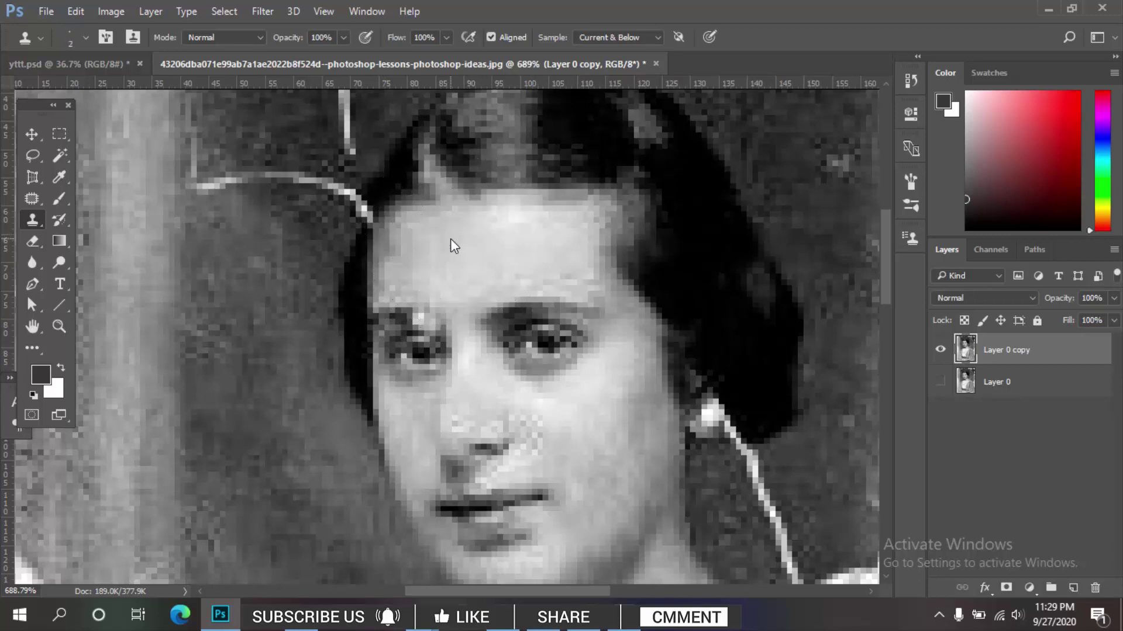
pyautogui.keyDown('alt'); pyautogui.rightClick(474, 297); pyautogui.keyUp('alt')
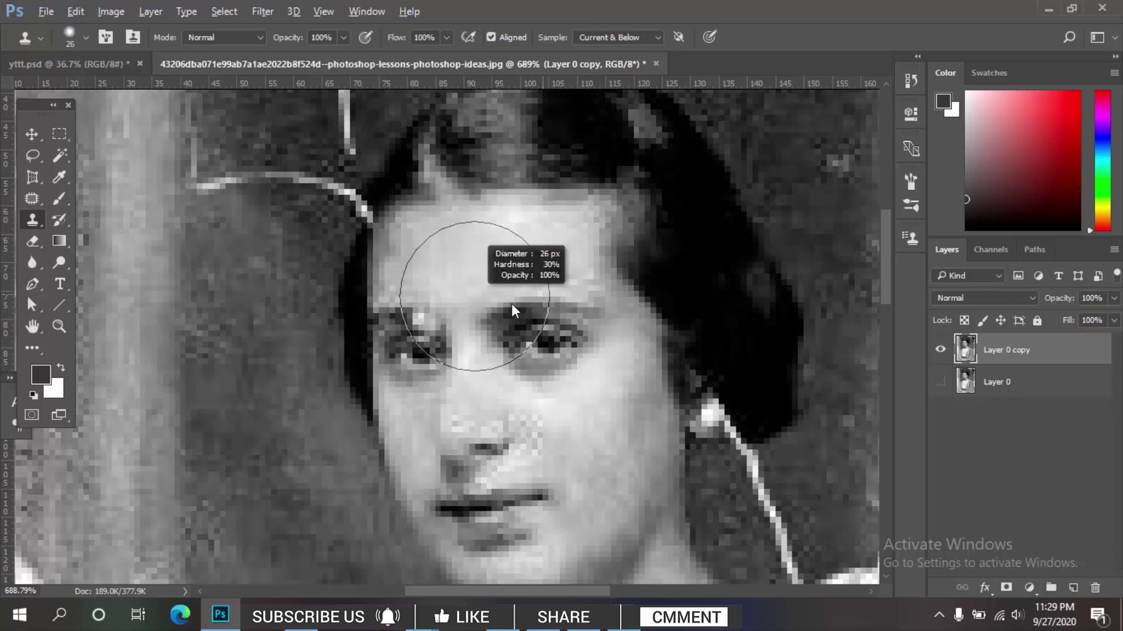
pyautogui.moveTo(510, 308); pyautogui.dragTo(481, 308)
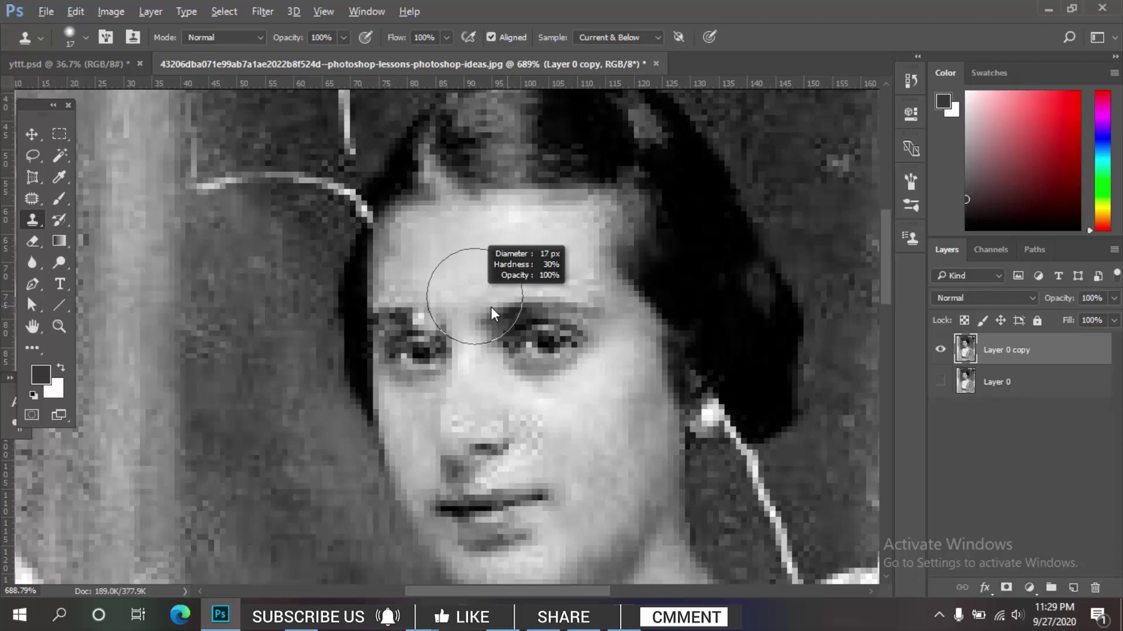
# - Clone over the blemishes on the left brow and beside the left eye with an even smaller brush
pyautogui.scroll(2, 404, 320)
pyautogui.moveTo(424, 325); pyautogui.dragTo(410, 324)
pyautogui.click(422, 319)
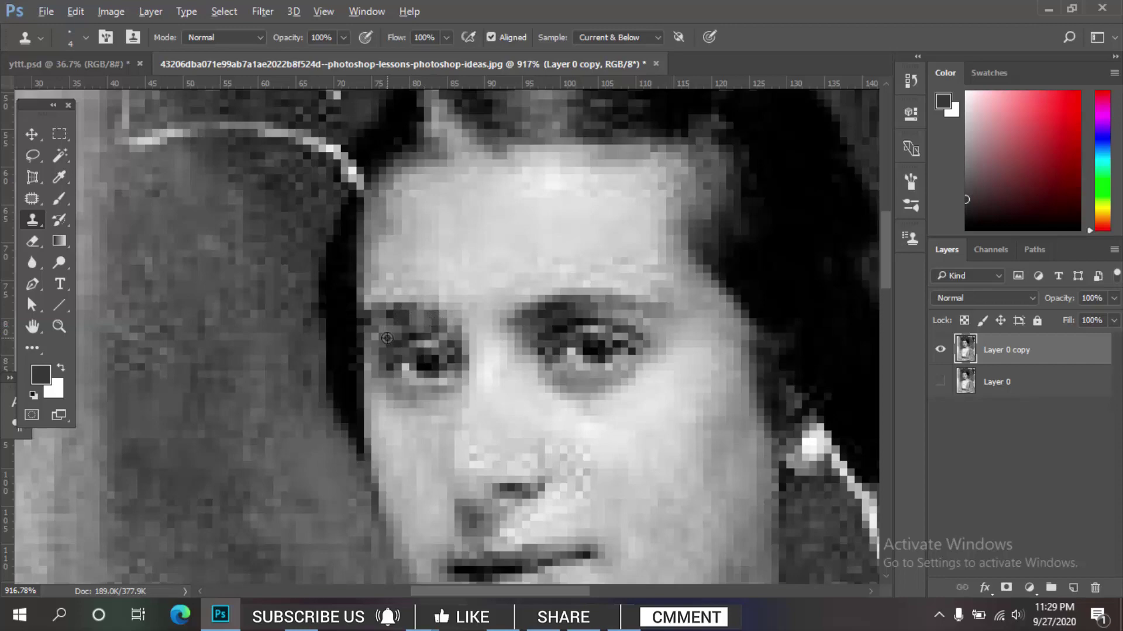
pyautogui.moveTo(423, 319); pyautogui.dragTo(421, 334)
pyautogui.scroll(-2, 421, 333)
pyautogui.scroll(-1, 456, 339)
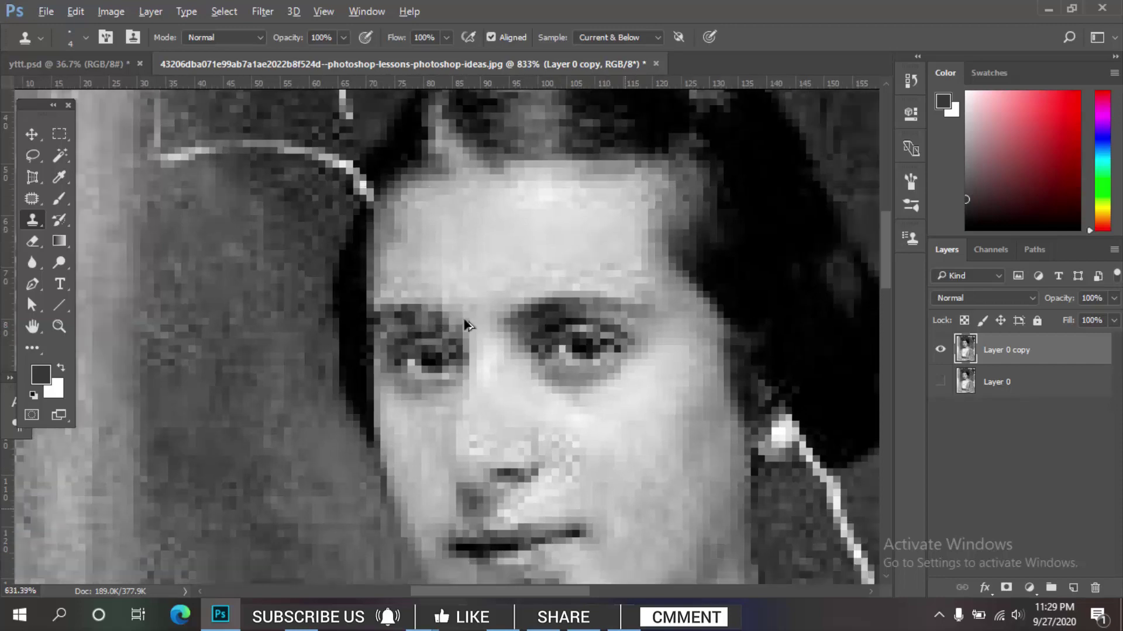
pyautogui.scroll(-1, 470, 350)
pyautogui.scroll(-1, 471, 356)
pyautogui.scroll(-1, 475, 365)
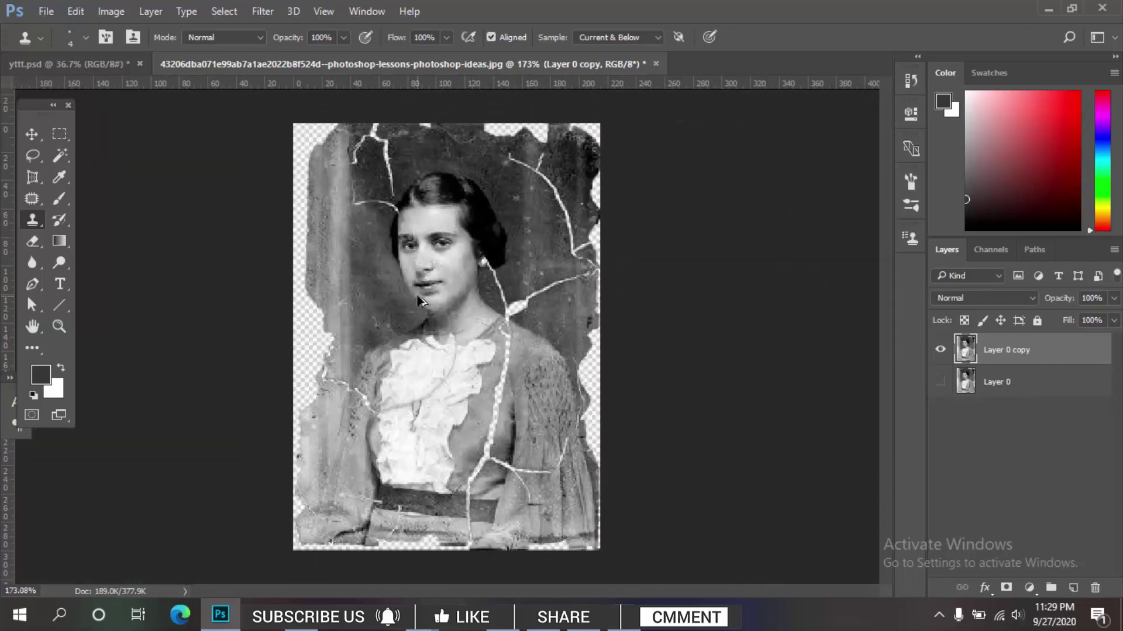
# - Enlarge the clone brush to 16 px and clone away the crack on the shoulder
pyautogui.scroll(-1, 420, 301)
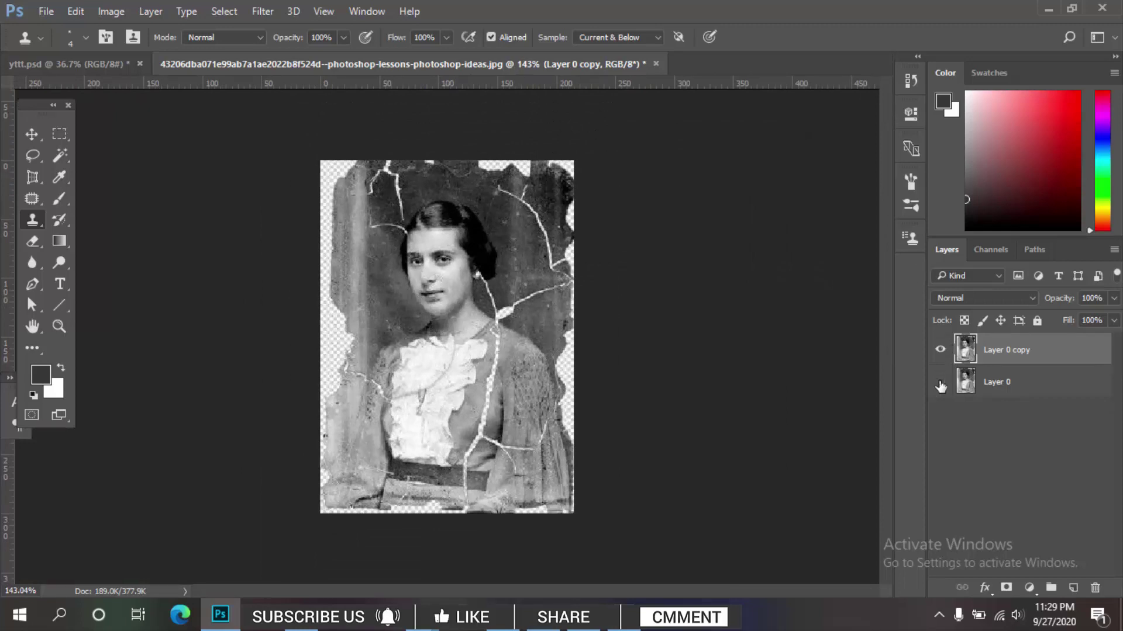
pyautogui.click(939, 351)
pyautogui.scroll(2, 445, 259)
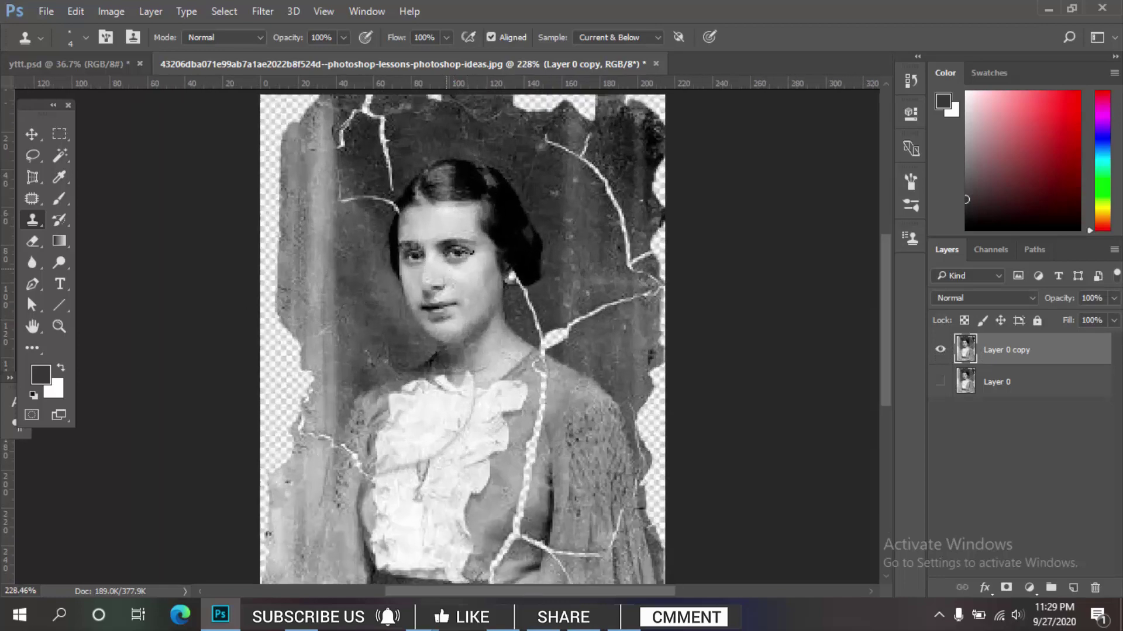
pyautogui.scroll(-2, 473, 280)
pyautogui.scroll(-1, 505, 314)
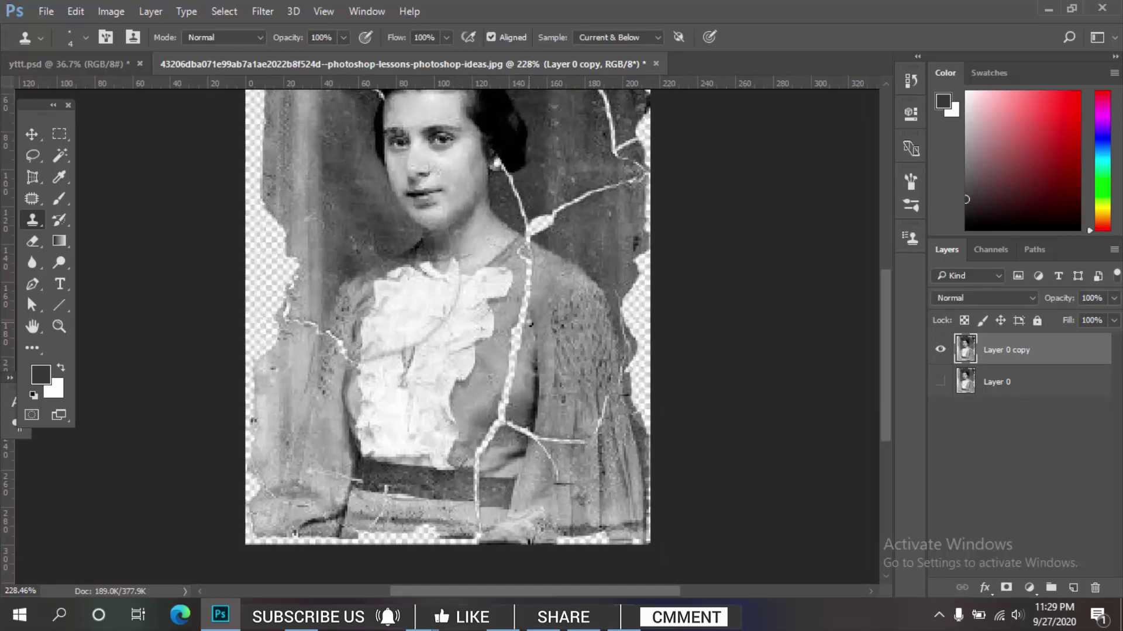
pyautogui.keyDown('alt'); pyautogui.rightClick(534, 286); pyautogui.keyUp('alt')
pyautogui.keyDown('alt'); pyautogui.click(548, 281); pyautogui.keyUp('alt')
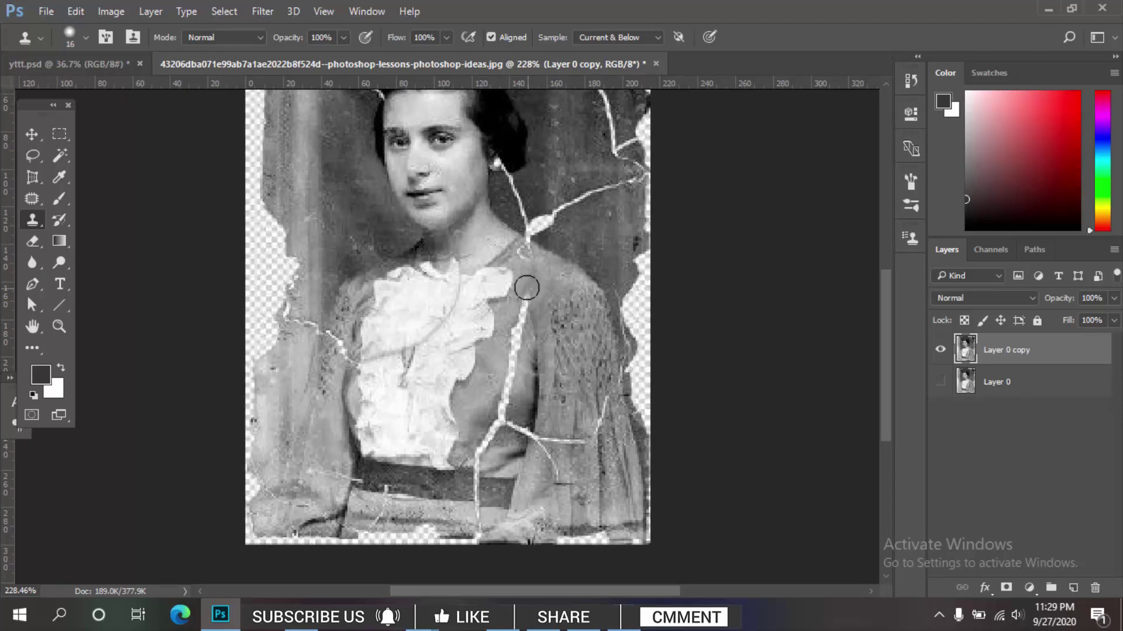
pyautogui.moveTo(520, 296)
pyautogui.mouseDown()
pyautogui.moveTo(508, 358)
pyautogui.moveTo(534, 373)
pyautogui.moveTo(513, 300)
pyautogui.mouseUp()
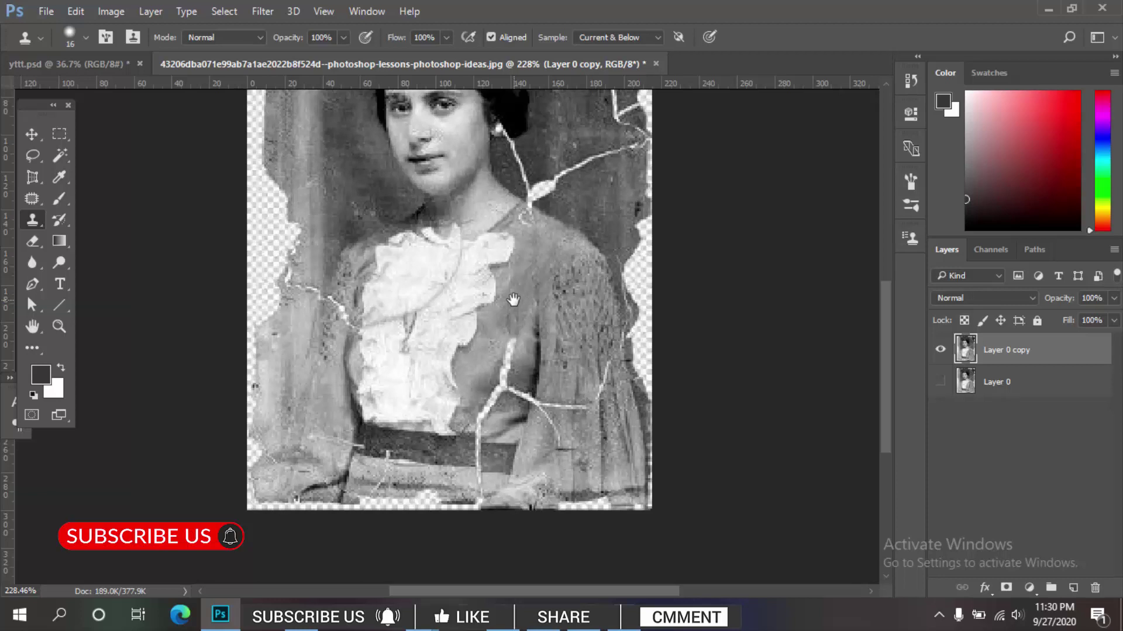
# - Clone over the cracks running across the dress
pyautogui.scroll(1, 515, 333)
pyautogui.scroll(1, 515, 332)
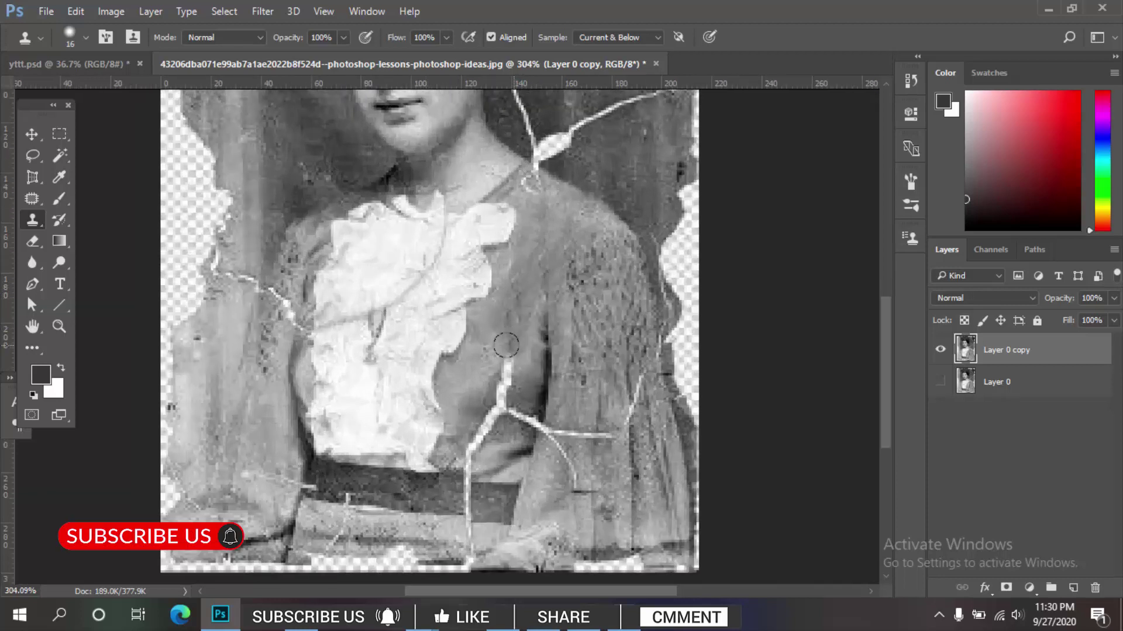
pyautogui.moveTo(506, 345); pyautogui.dragTo(497, 371)
pyautogui.scroll(-1, 497, 370)
pyautogui.moveTo(504, 331)
pyautogui.mouseDown()
pyautogui.moveTo(493, 345)
pyautogui.moveTo(563, 311)
pyautogui.moveTo(549, 342)
pyautogui.moveTo(629, 310)
pyautogui.moveTo(604, 293)
pyautogui.moveTo(652, 264)
pyautogui.mouseUp()
pyautogui.scroll(-1, 492, 345)
pyautogui.scroll(-1, 576, 316)
pyautogui.scroll(-1, 620, 280)
pyautogui.moveTo(584, 292)
pyautogui.mouseDown()
pyautogui.moveTo(629, 286)
pyautogui.moveTo(553, 313)
pyautogui.moveTo(552, 258)
pyautogui.mouseUp()
pyautogui.scroll(-1, 571, 293)
pyautogui.scroll(-1, 550, 287)
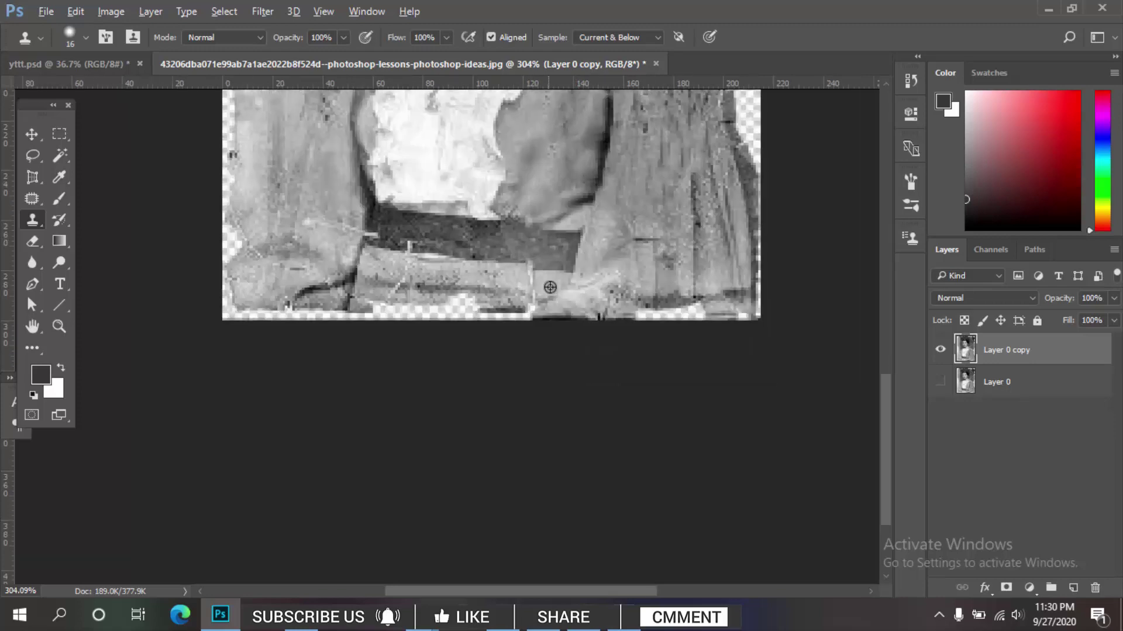
pyautogui.scroll(1, 550, 287)
# - Clone out the remaining cracks near the belt and beside the hair, shrinking the brush with [
pyautogui.hscroll(-2, 526, 286)
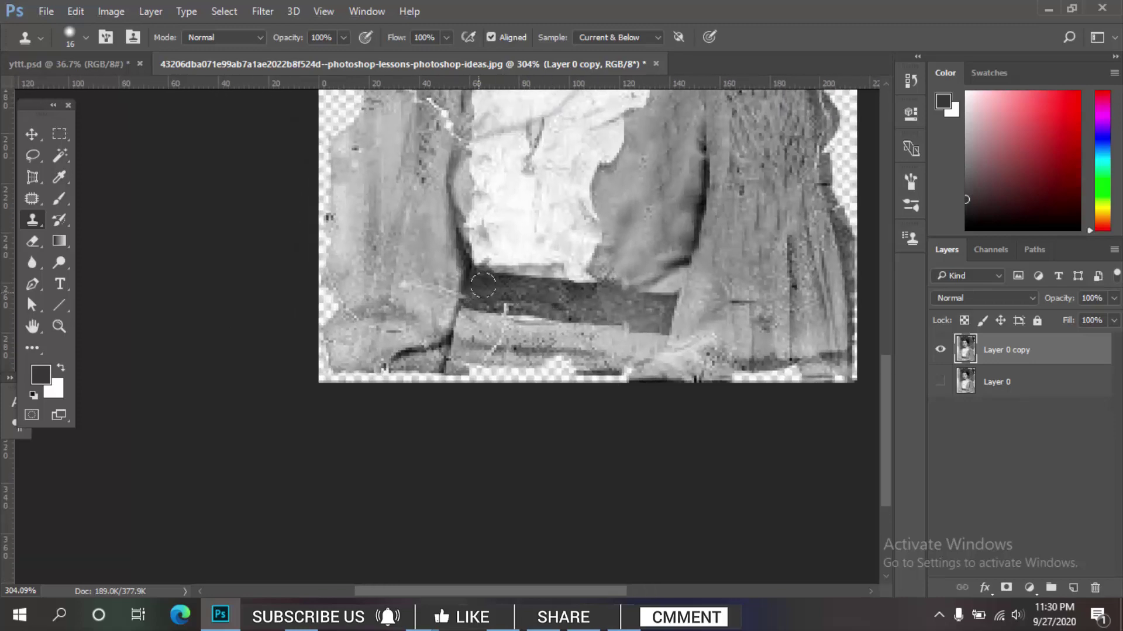
pyautogui.hscroll(-2, 491, 281)
pyautogui.scroll(2, 521, 276)
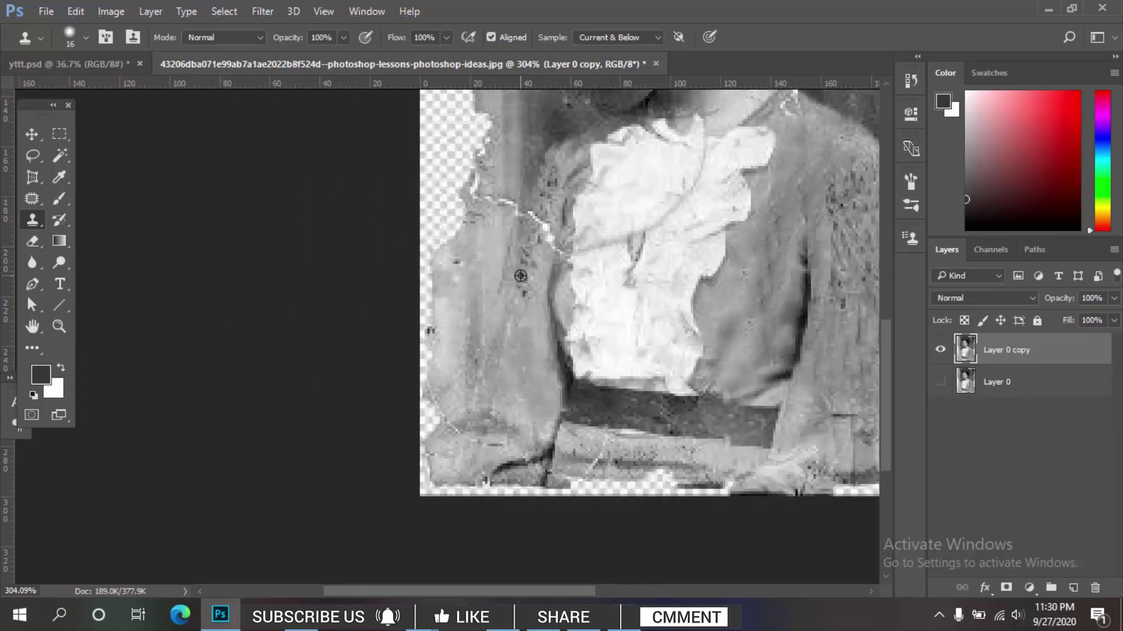
pyautogui.moveTo(520, 276); pyautogui.dragTo(544, 234)
pyautogui.scroll(4, 688, 319)
pyautogui.hscroll(2, 689, 319)
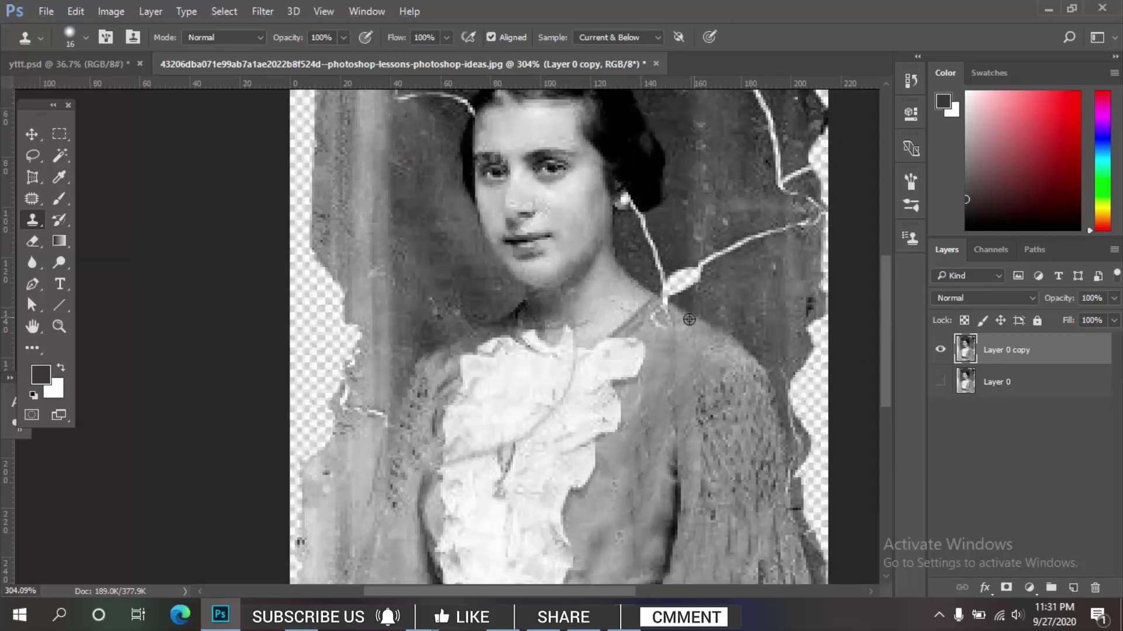
pyautogui.scroll(1, 689, 319)
pyautogui.scroll(1, 690, 327)
pyautogui.scroll(1, 692, 338)
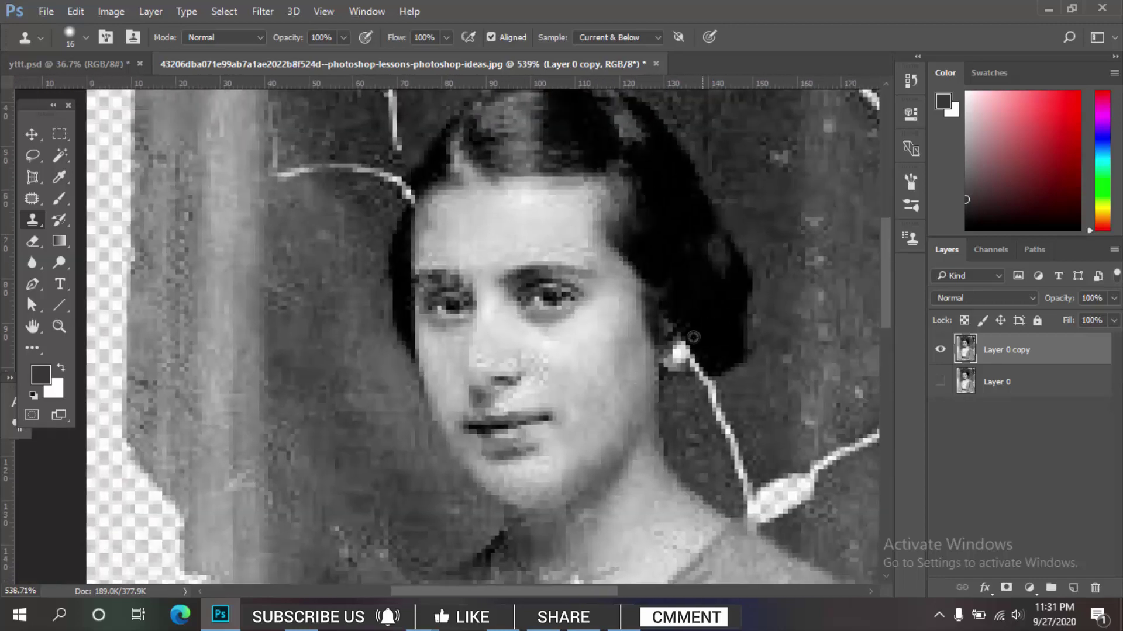
pyautogui.scroll(-2, 693, 337)
pyautogui.scroll(2, 526, 293)
pyautogui.scroll(1, 512, 285)
pyautogui.press('[')
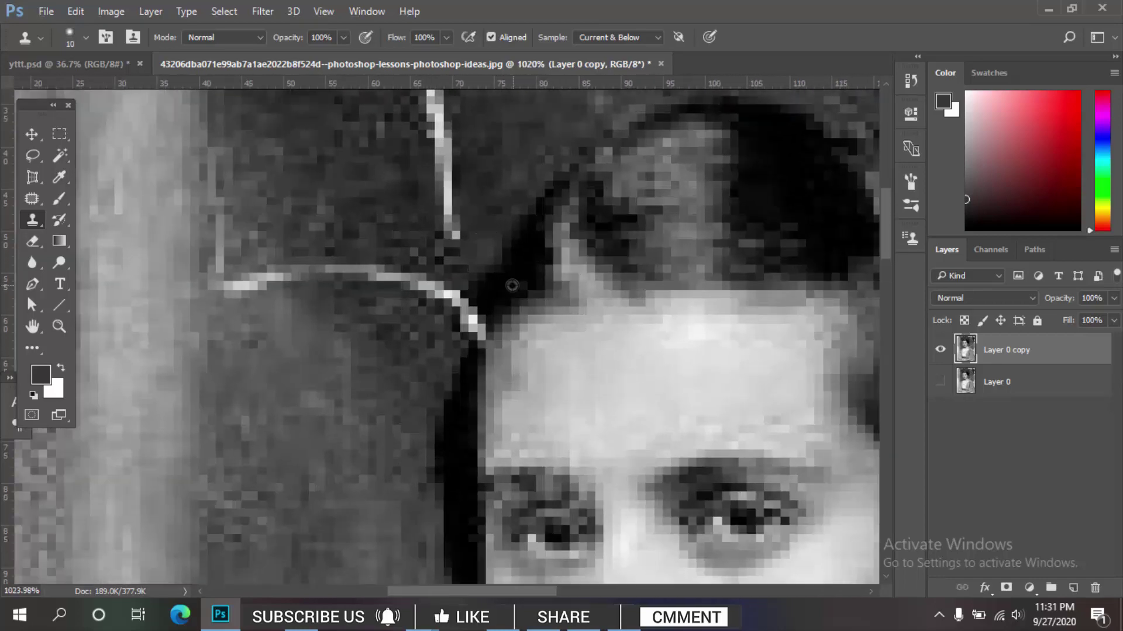
pyautogui.scroll(-1, 512, 285)
pyautogui.scroll(-5, 512, 285)
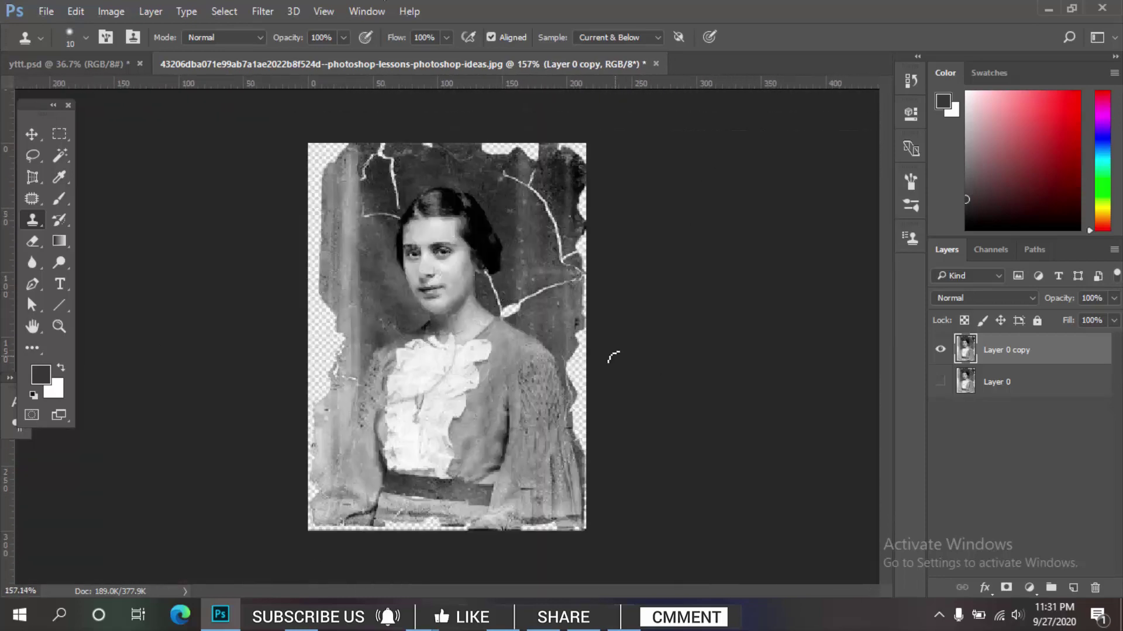
# - Switch to the Move tool and toggle Layer 0 copy to compare against the cracked original
pyautogui.press('v')
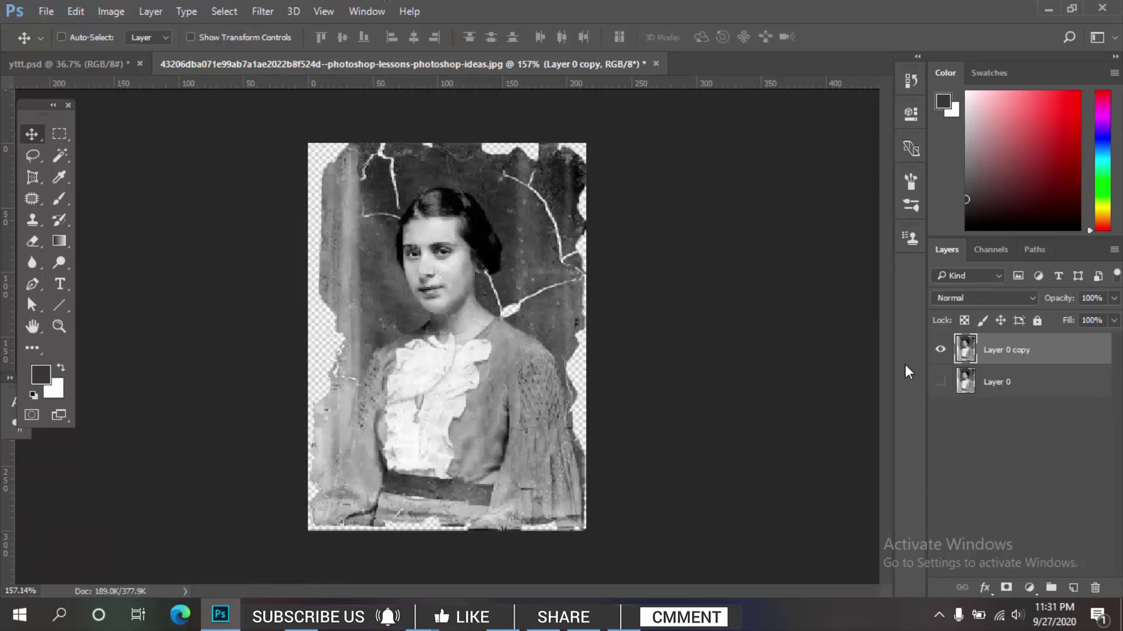
pyautogui.click(941, 351)
pyautogui.click(940, 351)
pyautogui.click(941, 351)
pyautogui.click(941, 350)
pyautogui.scroll(3, 511, 285)
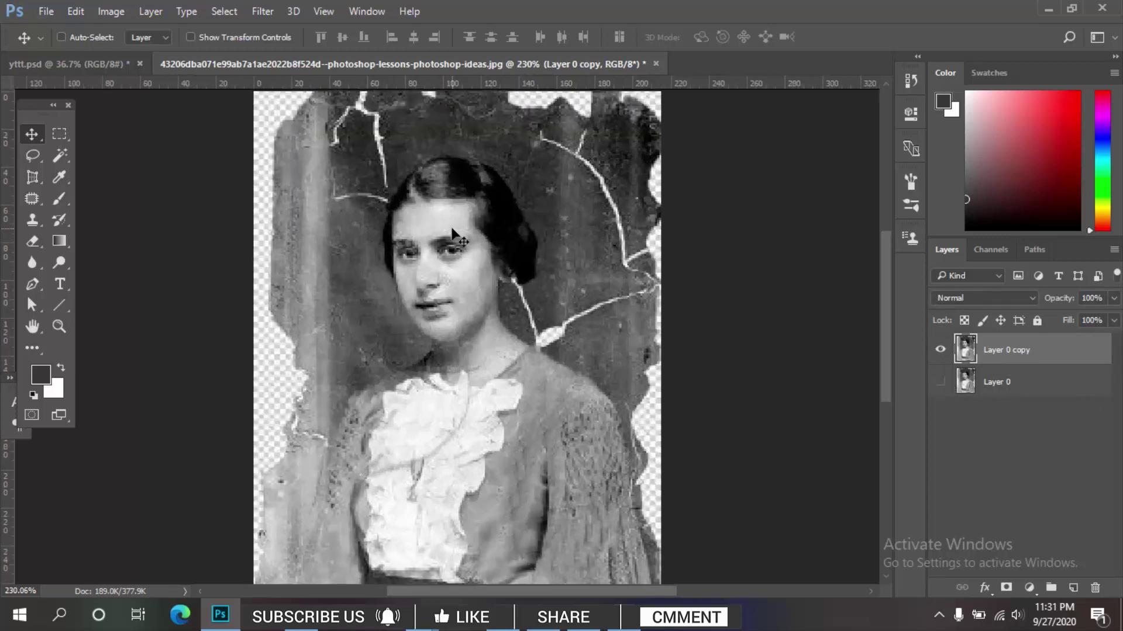
pyautogui.scroll(-2, 452, 232)
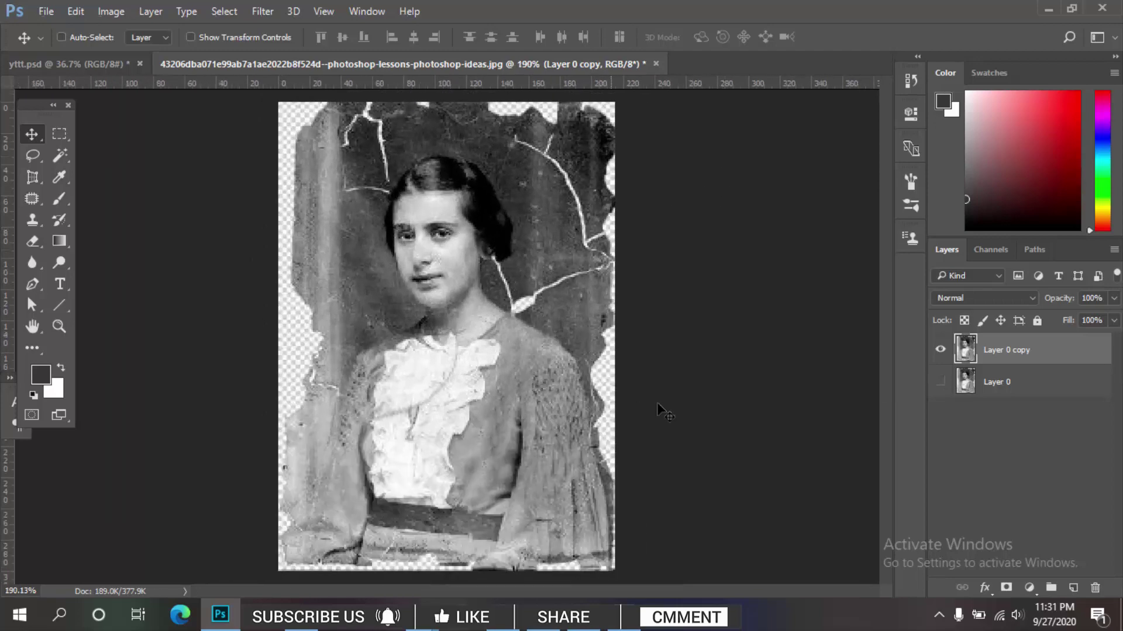
# - Start a pen path at the sleeve's lower edge and trace up the arm to the shoulder
pyautogui.press('p')
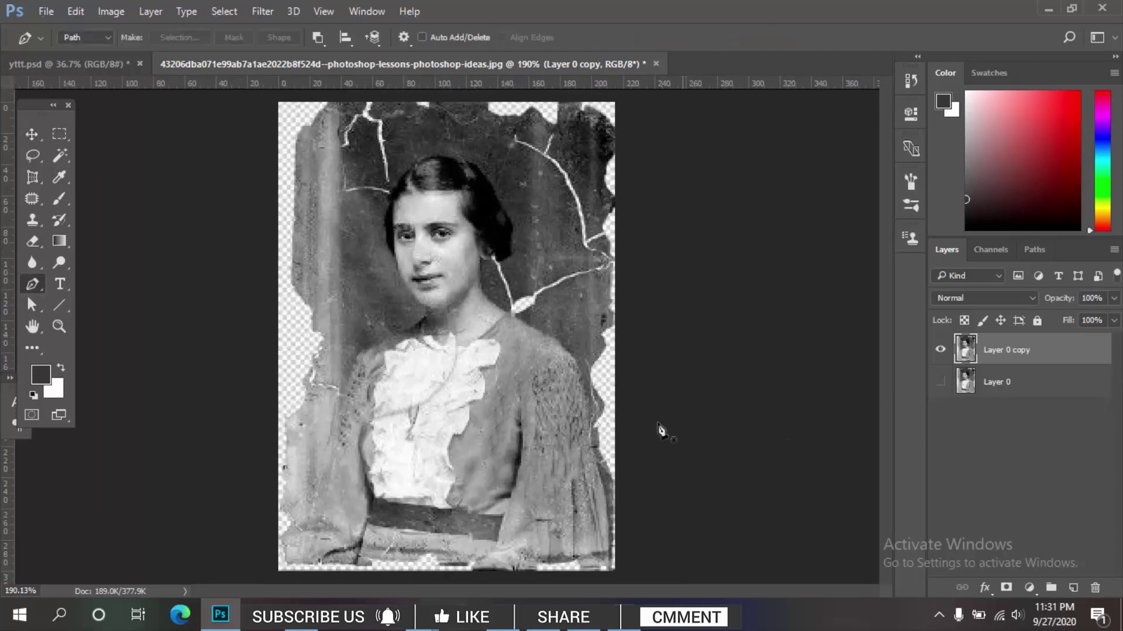
pyautogui.click(609, 554)
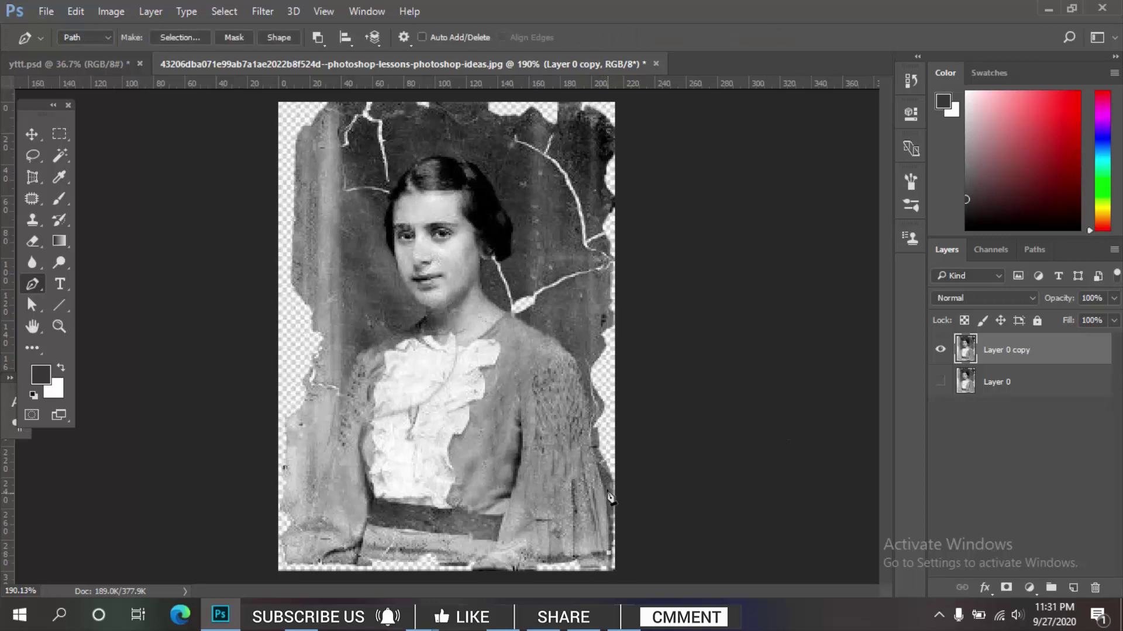
pyautogui.moveTo(595, 466); pyautogui.dragTo(590, 460)
pyautogui.scroll(3, 599, 479)
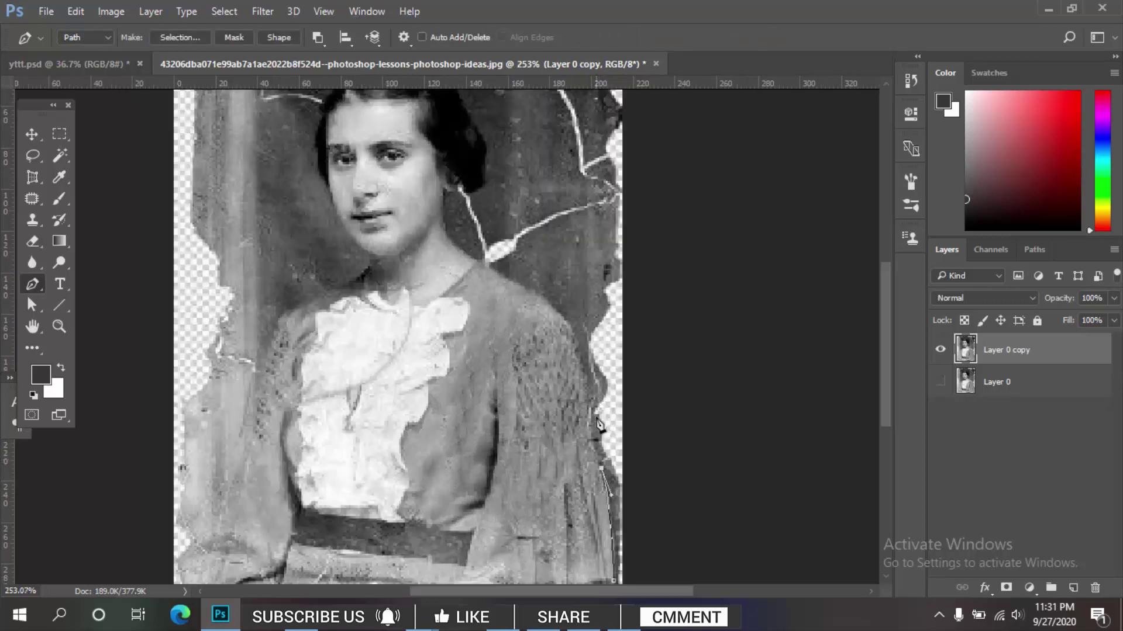
pyautogui.moveTo(579, 417)
pyautogui.mouseDown()
pyautogui.moveTo(585, 370)
pyautogui.moveTo(581, 441)
pyautogui.mouseUp()
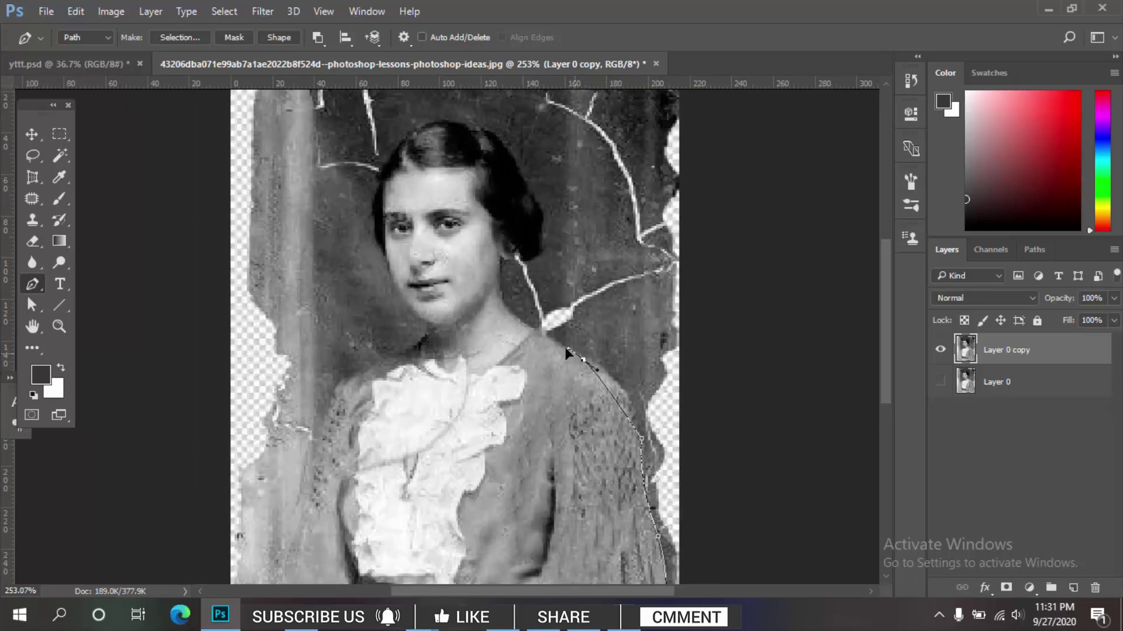
pyautogui.moveTo(565, 348); pyautogui.dragTo(538, 343)
pyautogui.moveTo(566, 351); pyautogui.dragTo(568, 366)
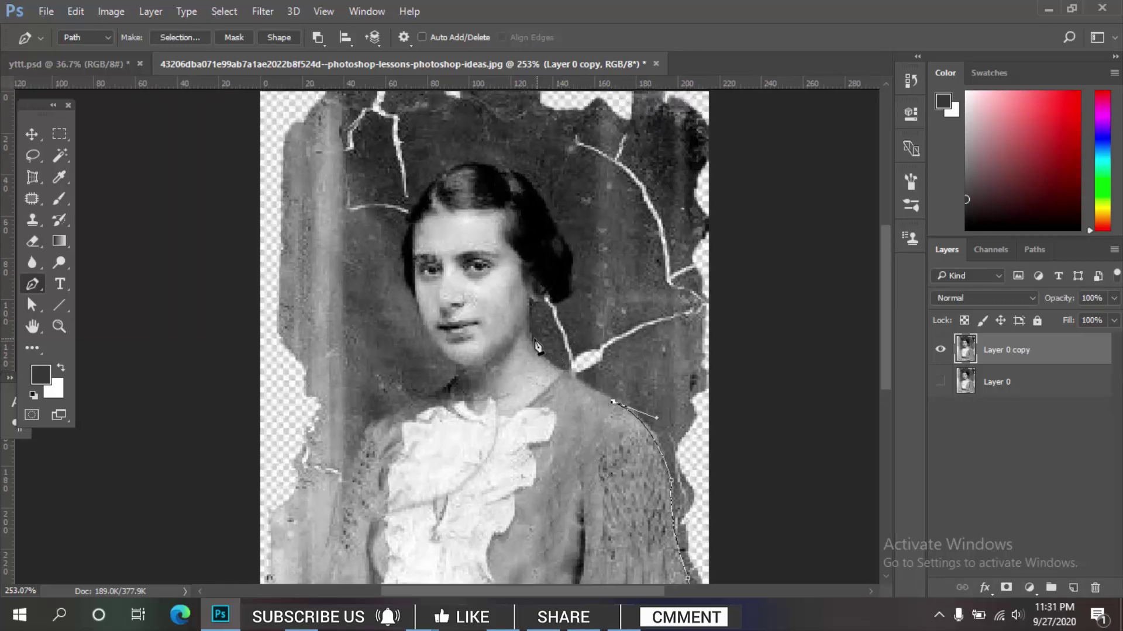
pyautogui.moveTo(520, 318); pyautogui.dragTo(513, 305)
# - Continue the path over the top of the hair and down the left side of the face
pyautogui.scroll(1, 552, 381)
pyautogui.scroll(1, 552, 374)
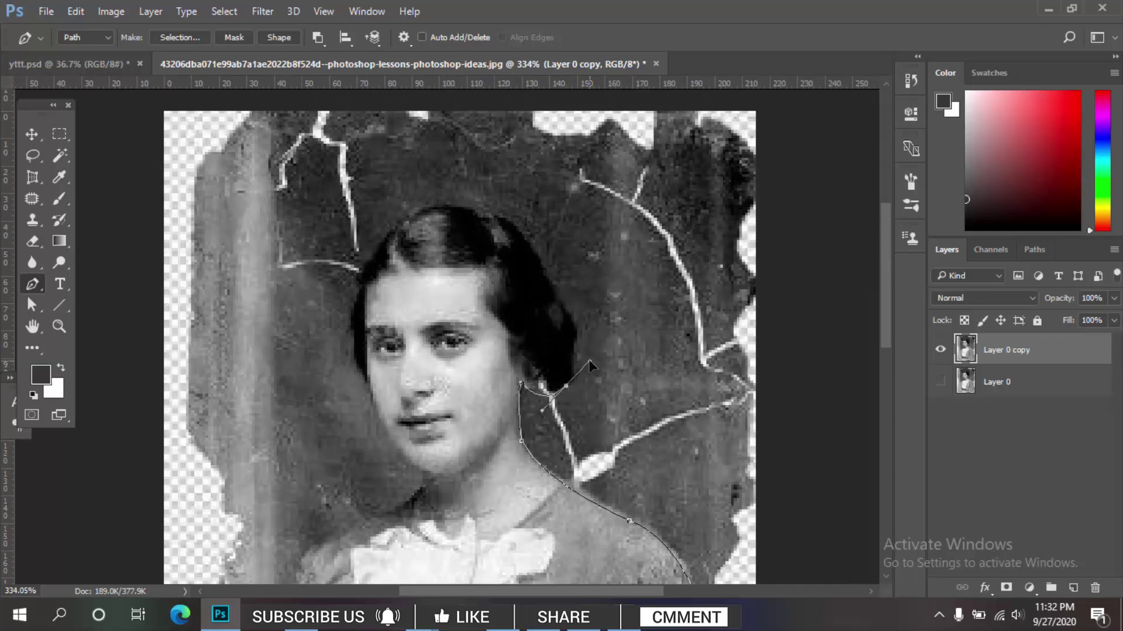
pyautogui.moveTo(528, 326); pyautogui.dragTo(629, 427)
pyautogui.moveTo(631, 381); pyautogui.dragTo(684, 388)
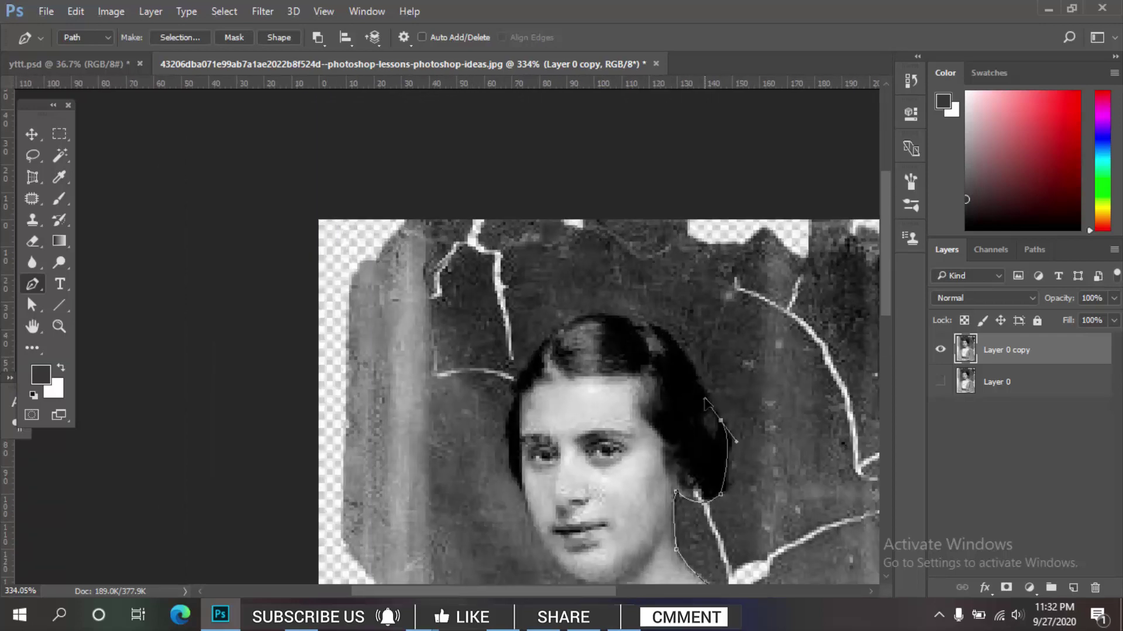
pyautogui.moveTo(637, 325); pyautogui.dragTo(611, 316)
pyautogui.moveTo(562, 374)
pyautogui.mouseDown()
pyautogui.moveTo(608, 344)
pyautogui.moveTo(551, 353)
pyautogui.moveTo(620, 278)
pyautogui.mouseUp()
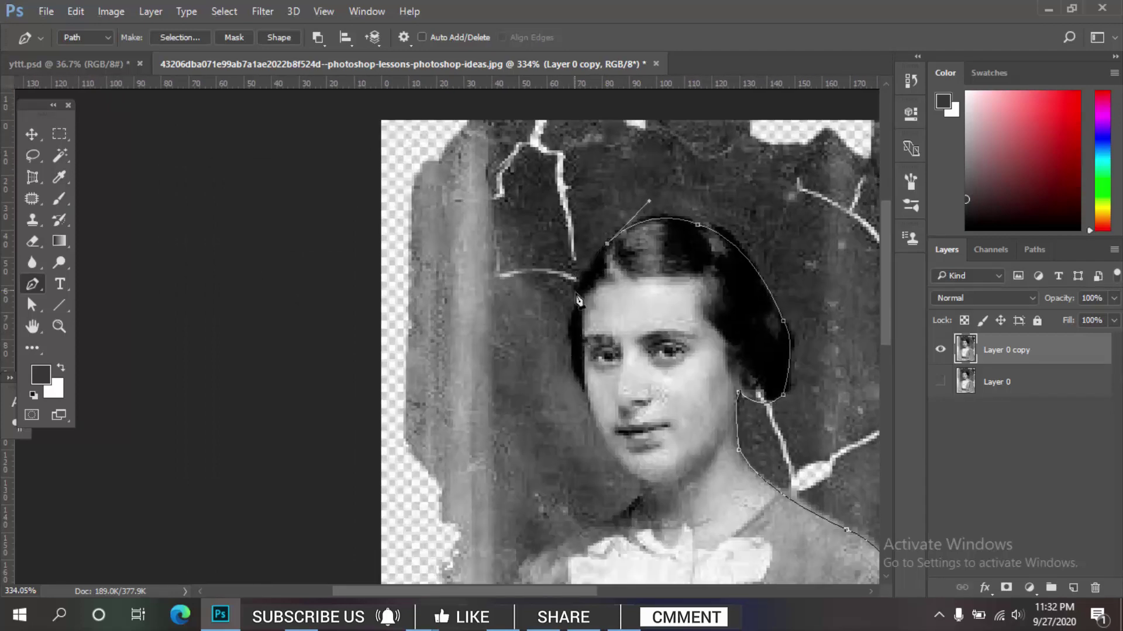
pyautogui.click(577, 295)
pyautogui.moveTo(584, 388)
pyautogui.mouseDown()
pyautogui.moveTo(603, 421)
pyautogui.moveTo(578, 341)
pyautogui.mouseUp()
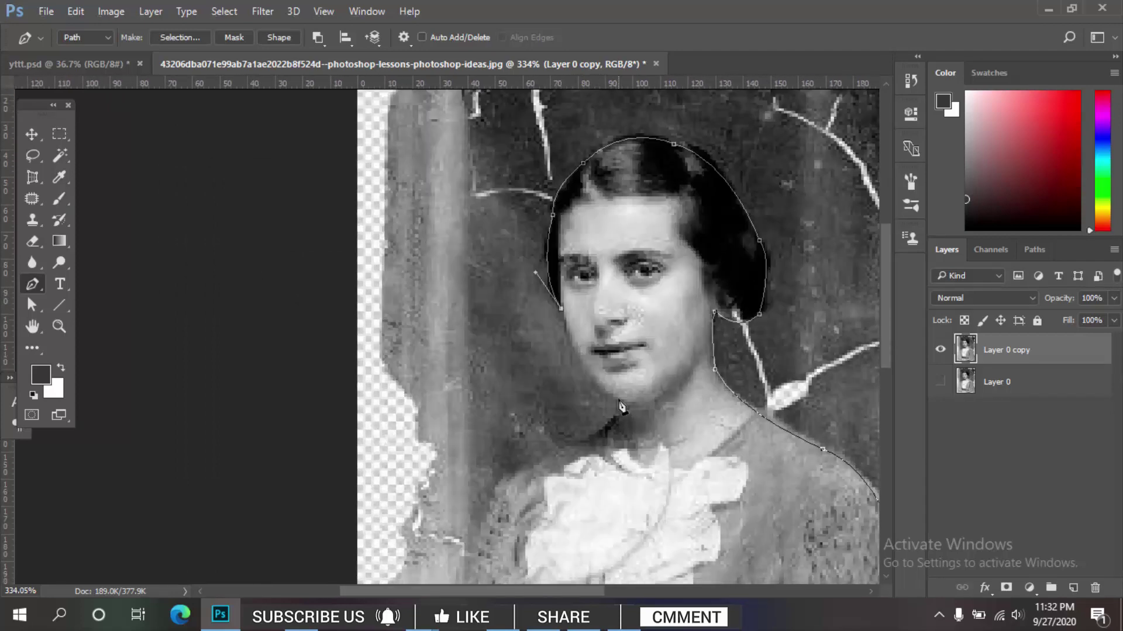
pyautogui.moveTo(616, 399)
pyautogui.mouseDown()
pyautogui.moveTo(664, 418)
pyautogui.moveTo(575, 406)
pyautogui.mouseUp()
# - Trace around to the dress's lower left and close the path at the starting anchor
pyautogui.scroll(1, 620, 409)
pyautogui.scroll(-3, 576, 406)
pyautogui.click(500, 293)
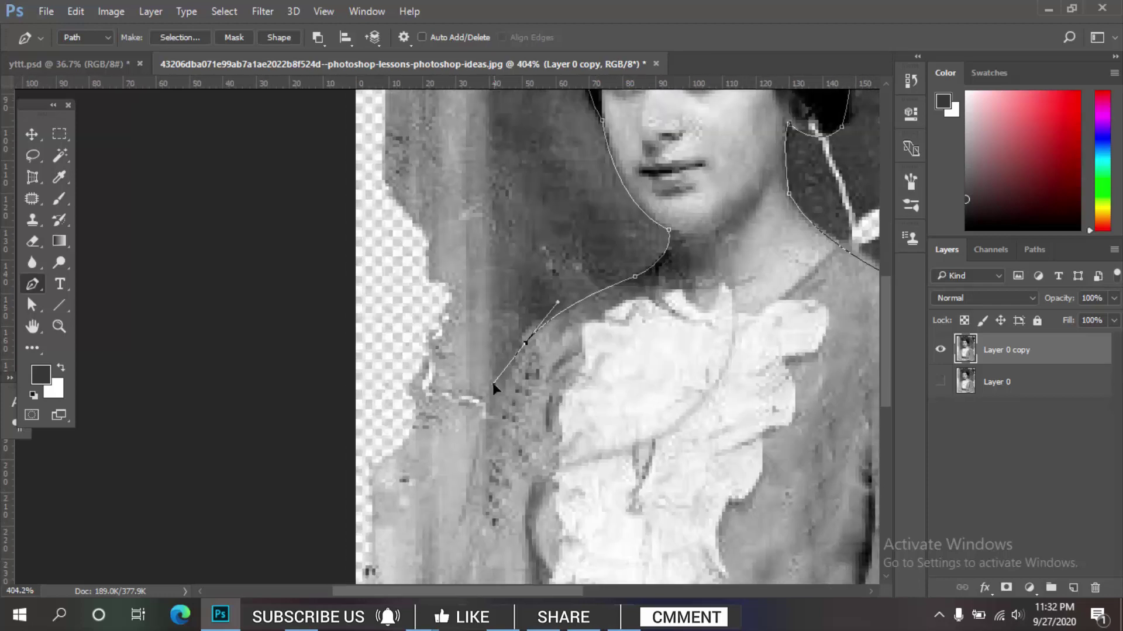
pyautogui.scroll(-2, 509, 287)
pyautogui.scroll(-2, 508, 288)
pyautogui.scroll(-1, 468, 292)
pyautogui.scroll(-2, 444, 351)
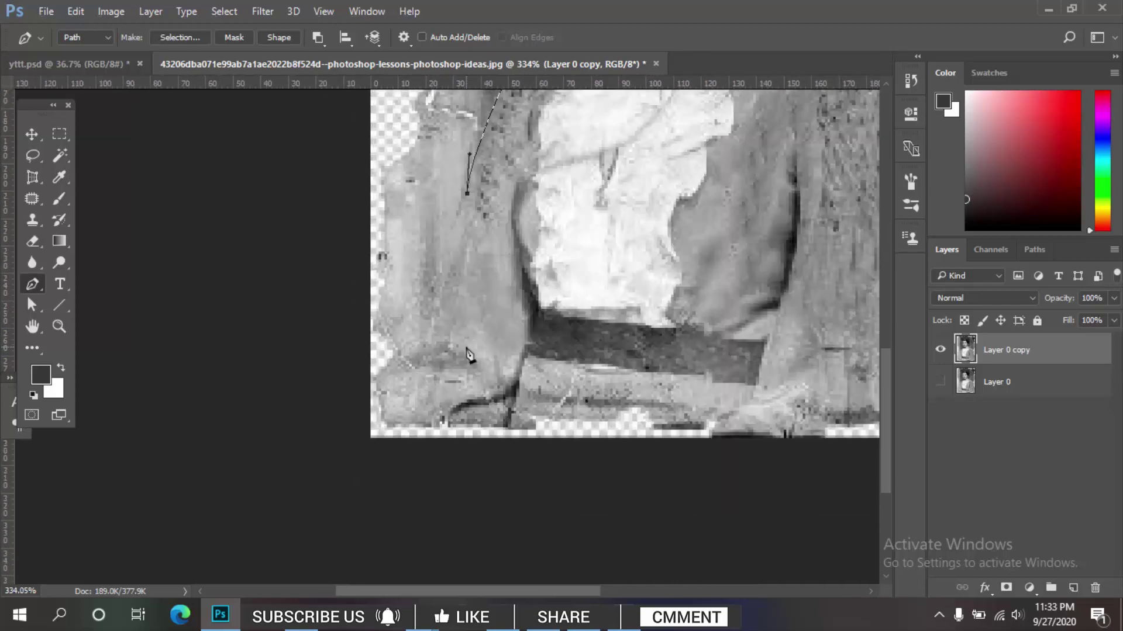
pyautogui.moveTo(439, 371); pyautogui.dragTo(420, 393)
pyautogui.click(800, 387)
pyautogui.scroll(-2, 557, 336)
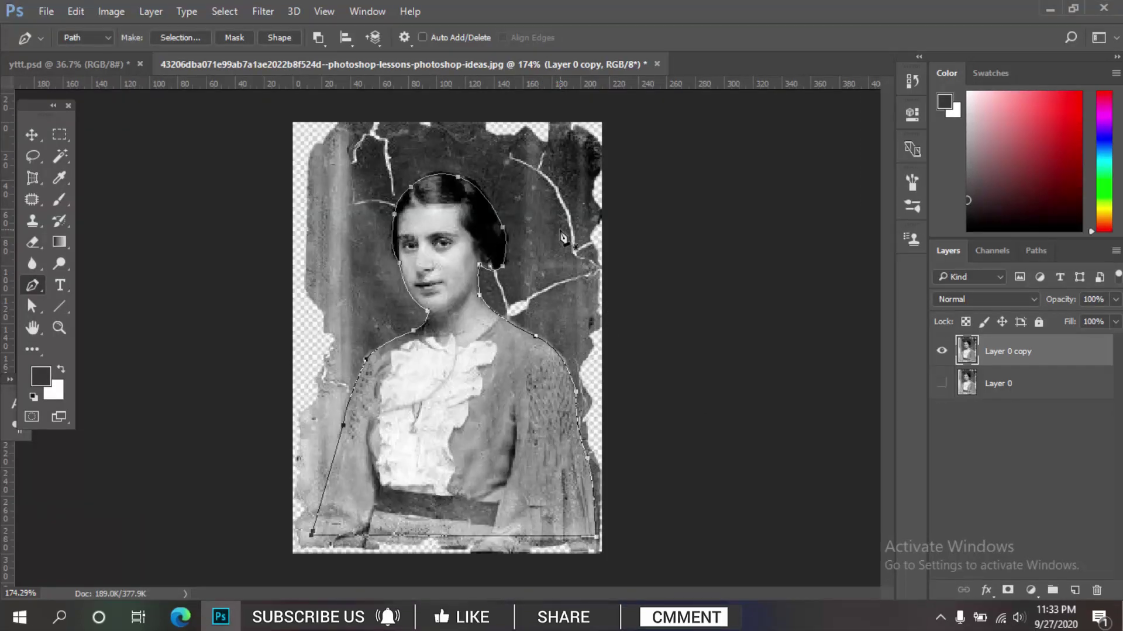
# - Turn the path into a 1 px feathered selection, delete the background, and deselect
pyautogui.hotkey('ctrl', 'Return')
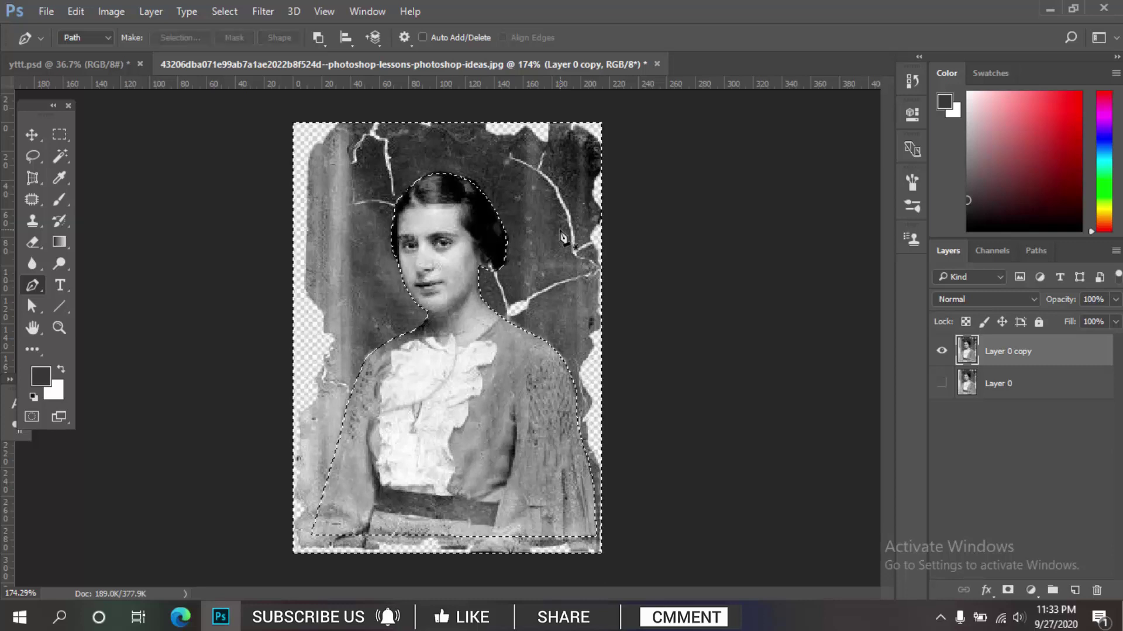
pyautogui.click(223, 11)
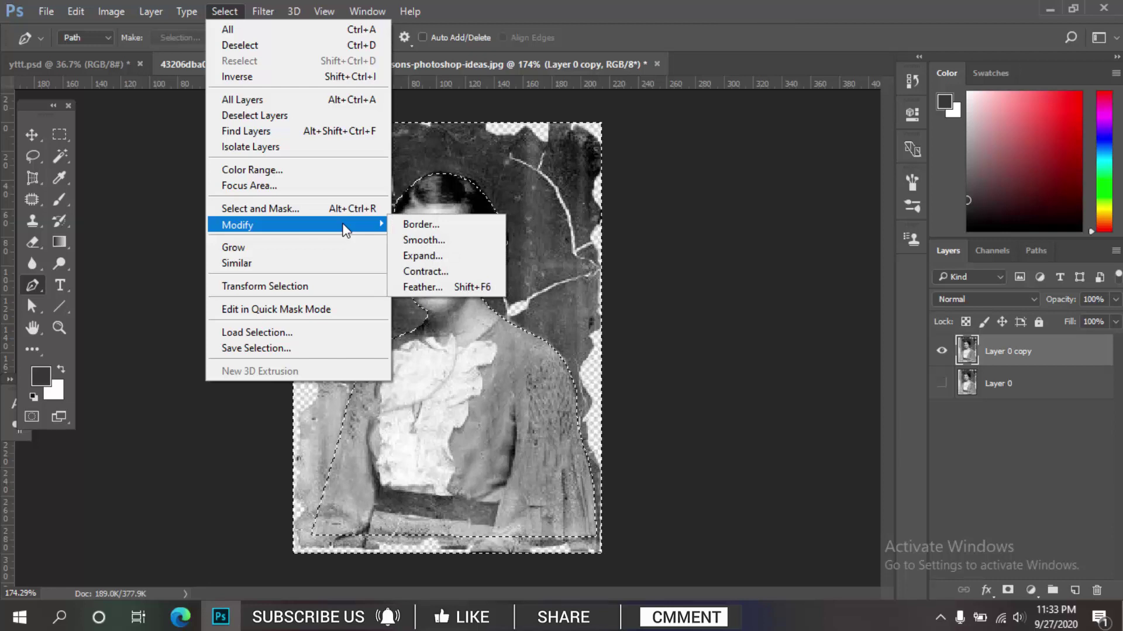
pyautogui.moveTo(263, 225)
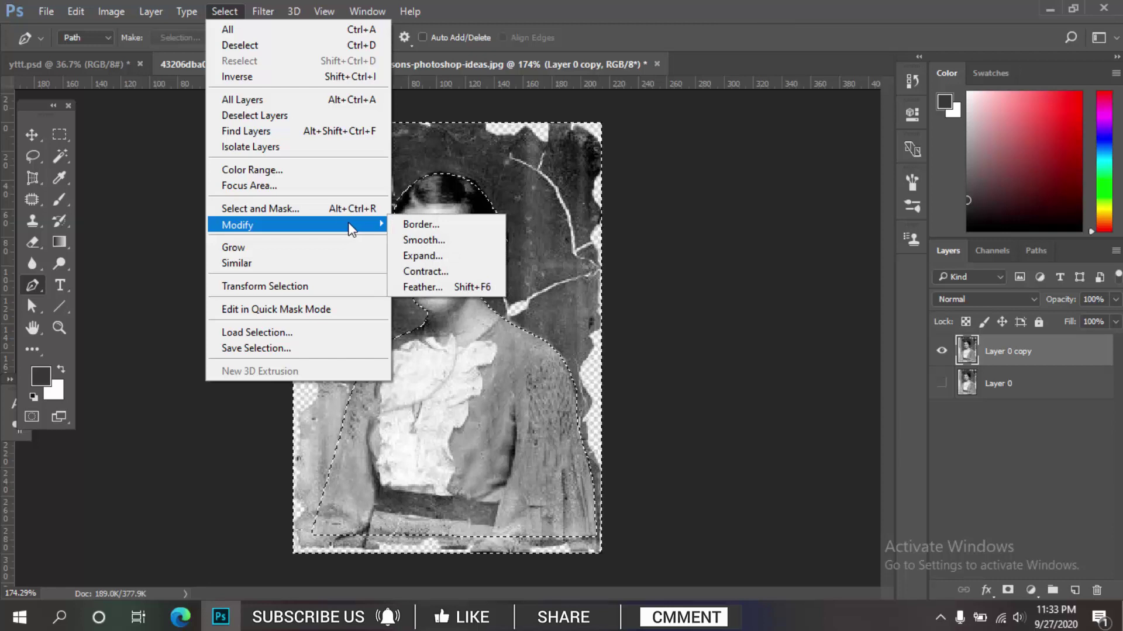
pyautogui.click(433, 286)
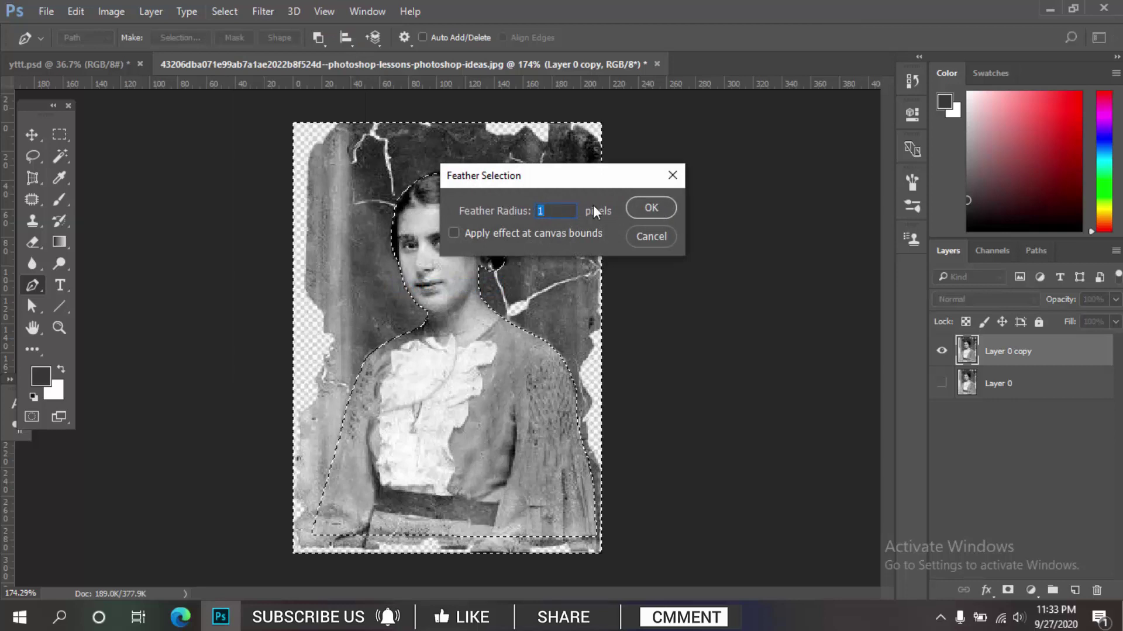
pyautogui.click(658, 211)
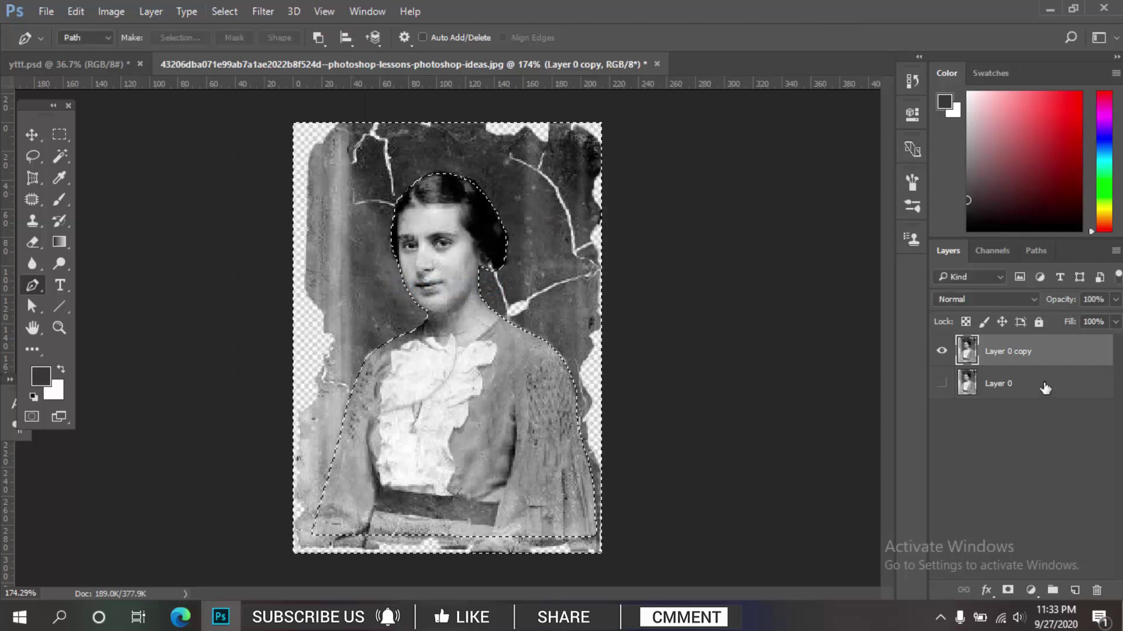
pyautogui.press('Delete')
pyautogui.hotkey('ctrl', 'd')
pyautogui.scroll(-1, 571, 250)
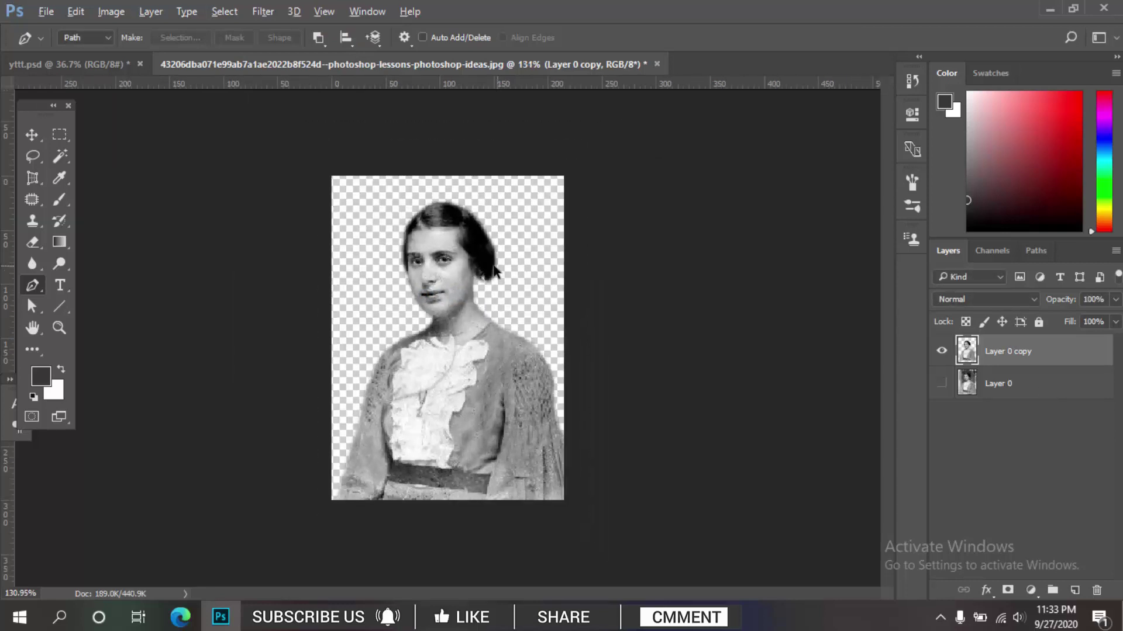
pyautogui.scroll(2, 490, 278)
# - Check the ytt.psd example's gradient background, then bring up new fill layer types on the portrait's Layer 0
pyautogui.press('v')
pyautogui.click(82, 63)
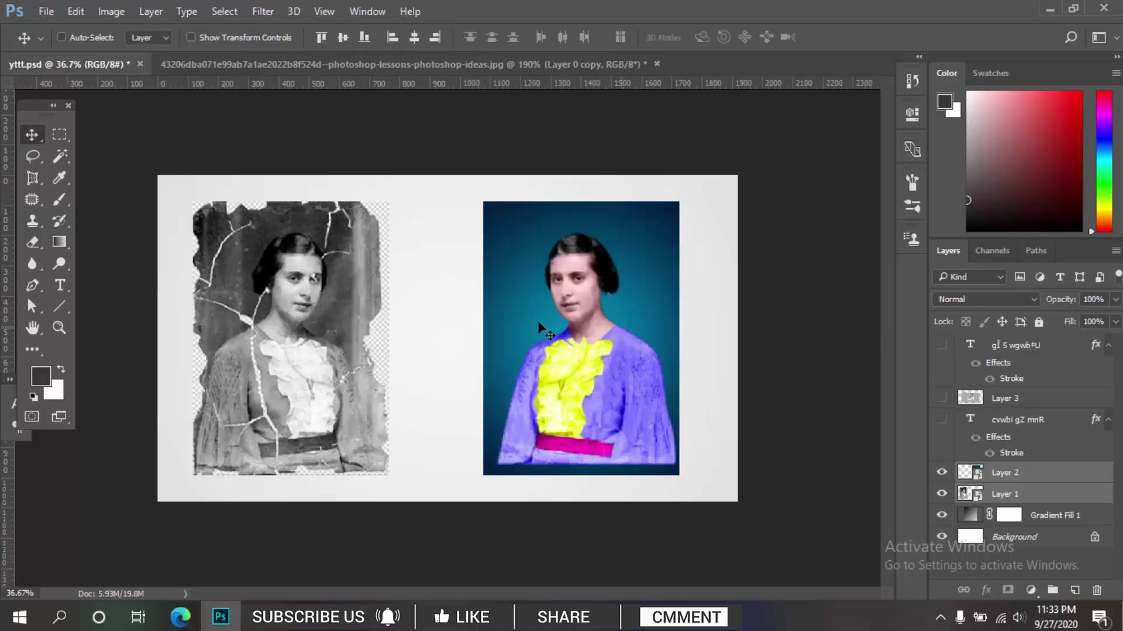
pyautogui.click(941, 515)
pyautogui.click(380, 64)
pyautogui.click(1006, 386)
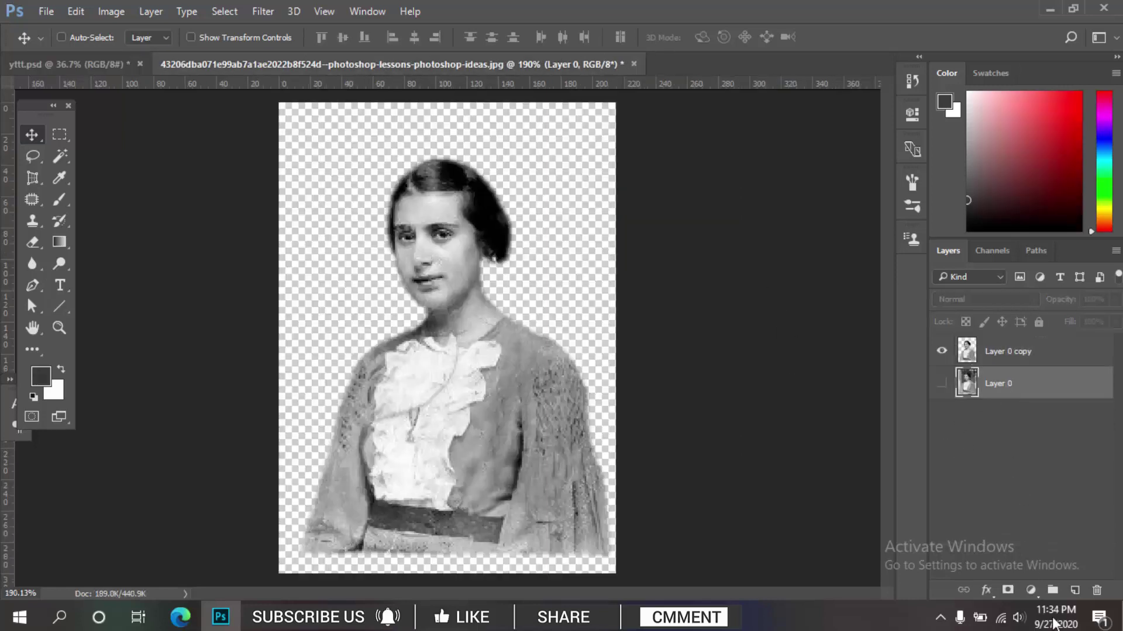
pyautogui.click(1030, 590)
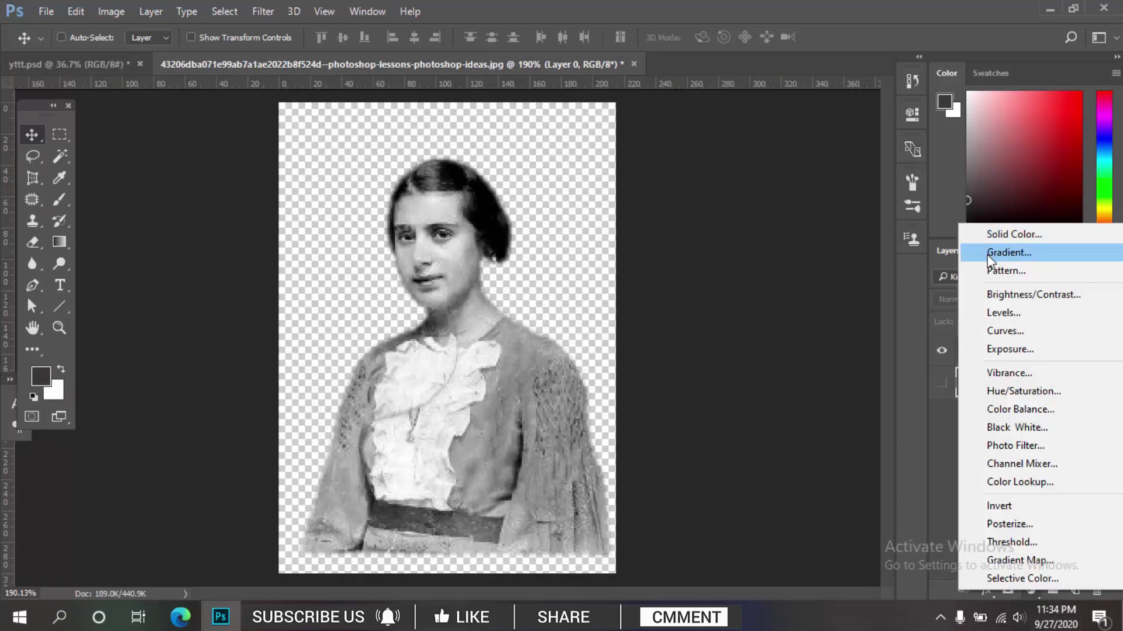
# - Add a Gradient fill layer with a fully opaque right end and a purple-blue right colour stop
pyautogui.click(987, 252)
pyautogui.click(938, 128)
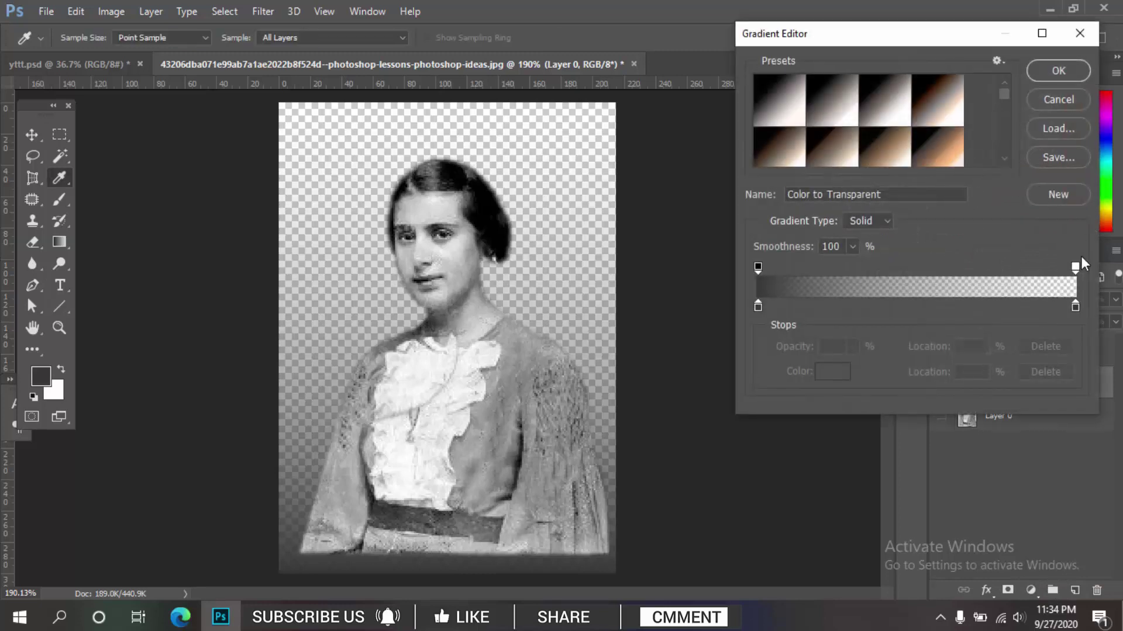
pyautogui.moveTo(1075, 266)
pyautogui.mouseDown()
pyautogui.moveTo(1066, 254)
pyautogui.moveTo(1073, 285)
pyautogui.mouseUp()
pyautogui.click(1050, 269)
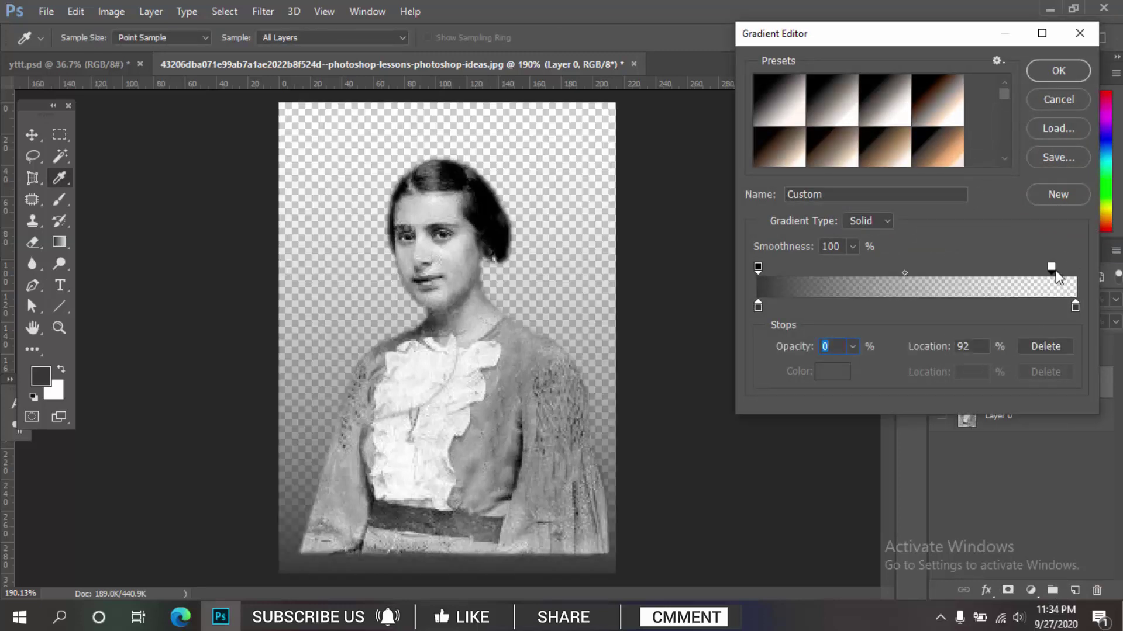
pyautogui.click(852, 346)
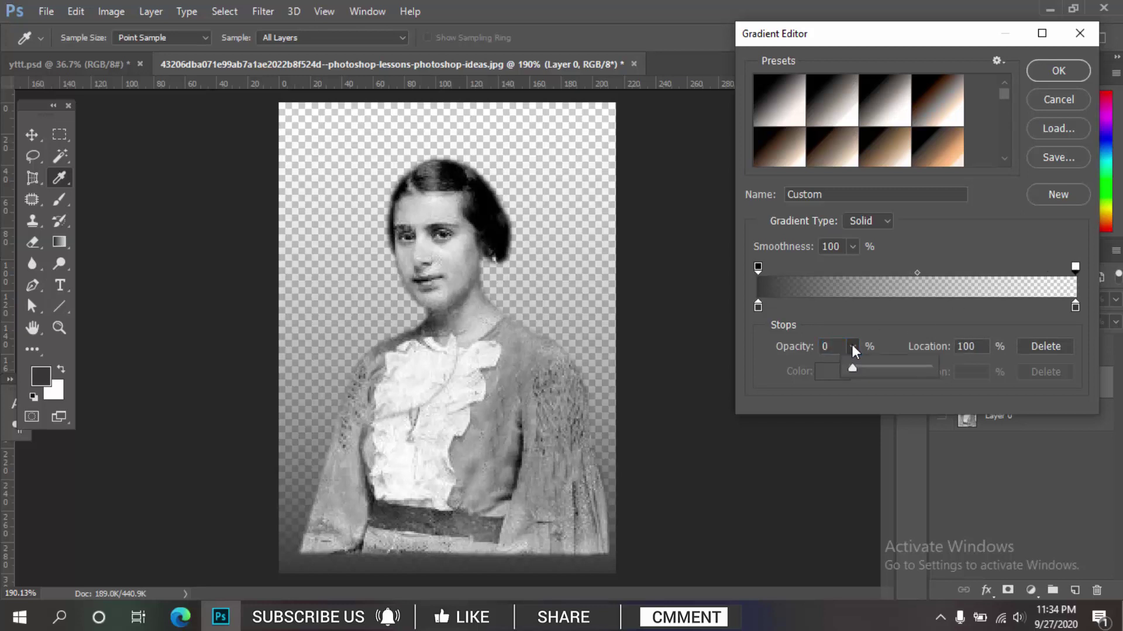
pyautogui.moveTo(849, 367); pyautogui.dragTo(927, 366)
pyautogui.doubleClick(1075, 307)
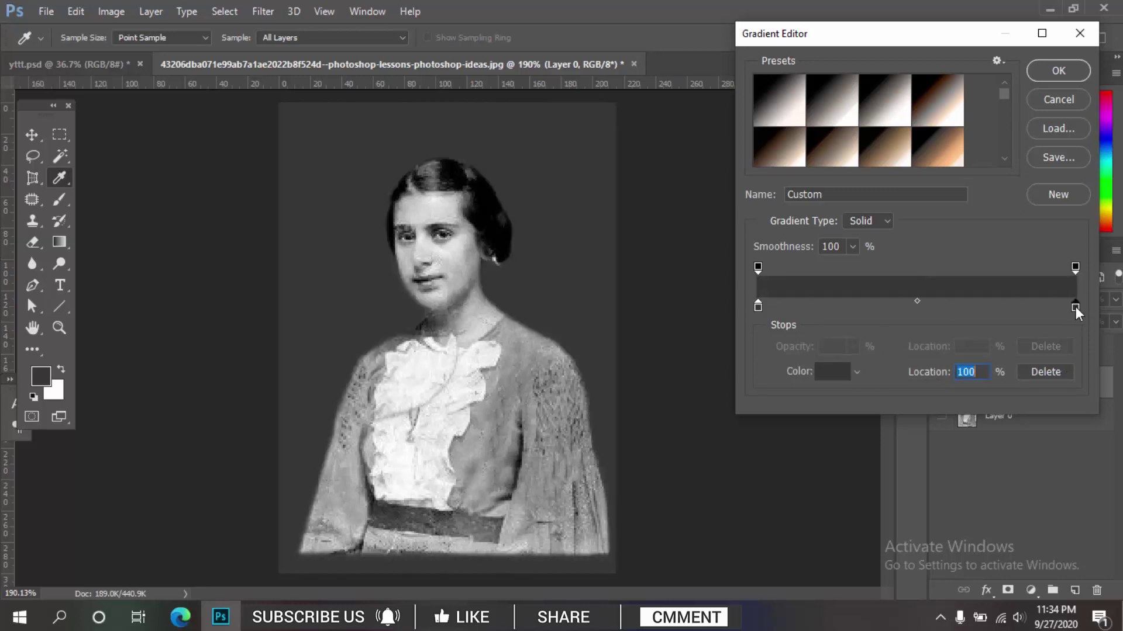
pyautogui.moveTo(866, 200); pyautogui.dragTo(866, 198)
pyautogui.click(835, 242)
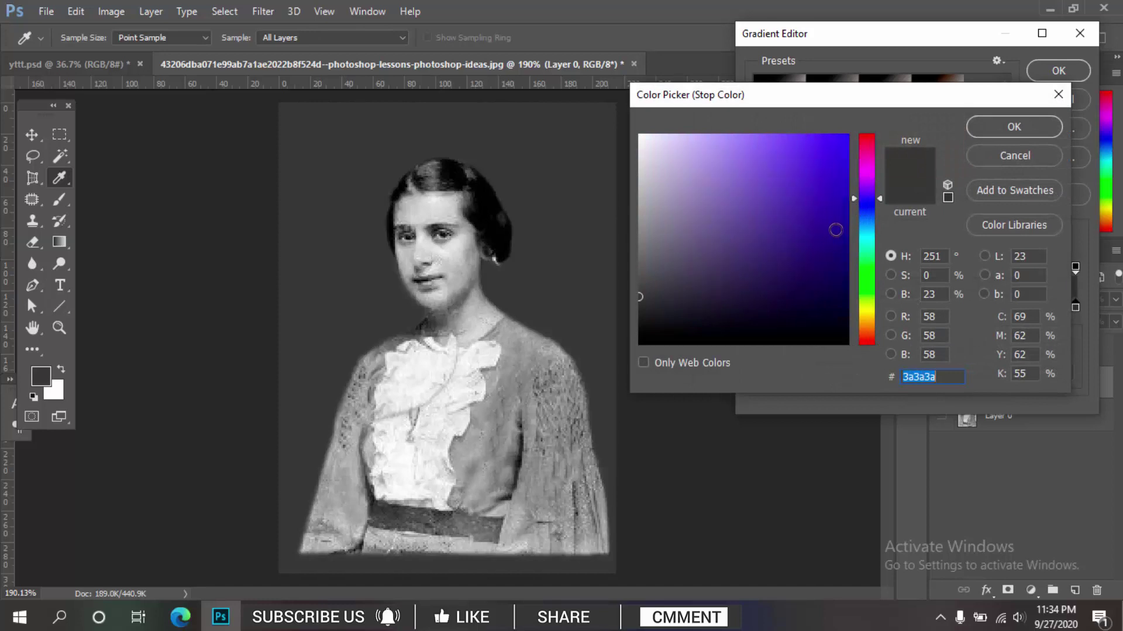
pyautogui.click(1013, 127)
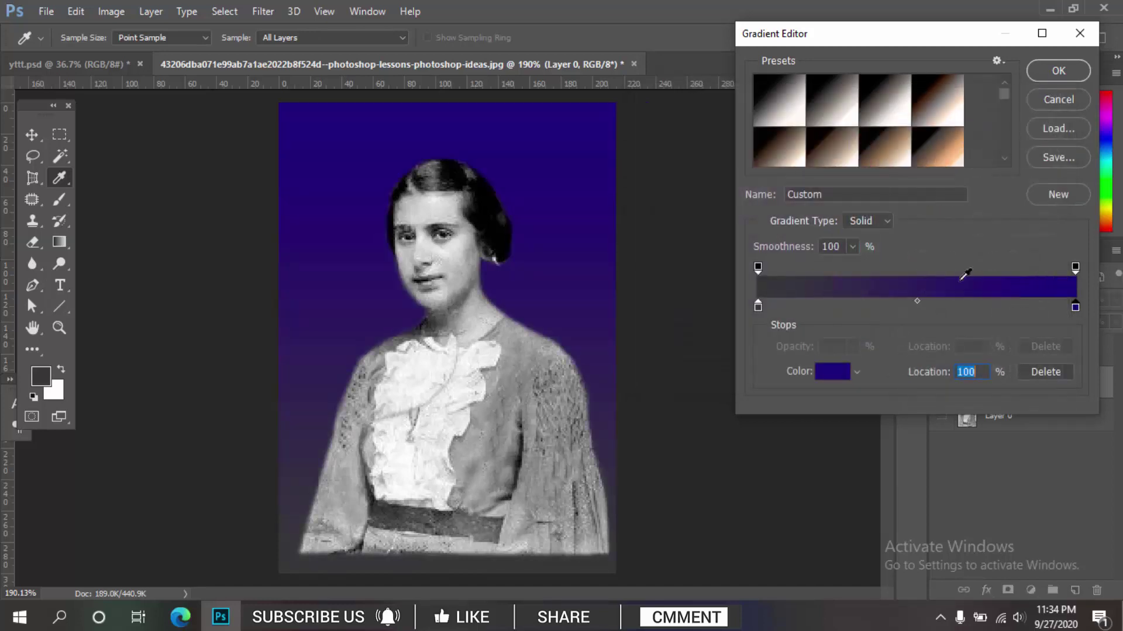
# - Set the gradient's left colour stop to near-black navy and accept the edited gradient
pyautogui.doubleClick(758, 305)
pyautogui.click(820, 255)
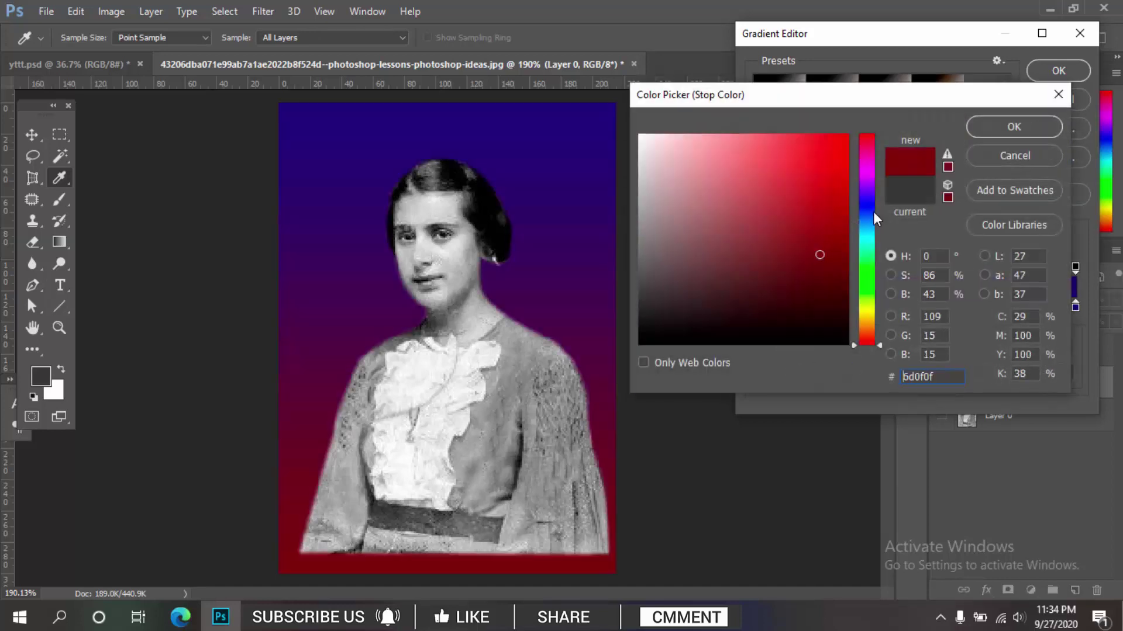
pyautogui.click(867, 202)
pyautogui.moveTo(825, 280); pyautogui.dragTo(842, 330)
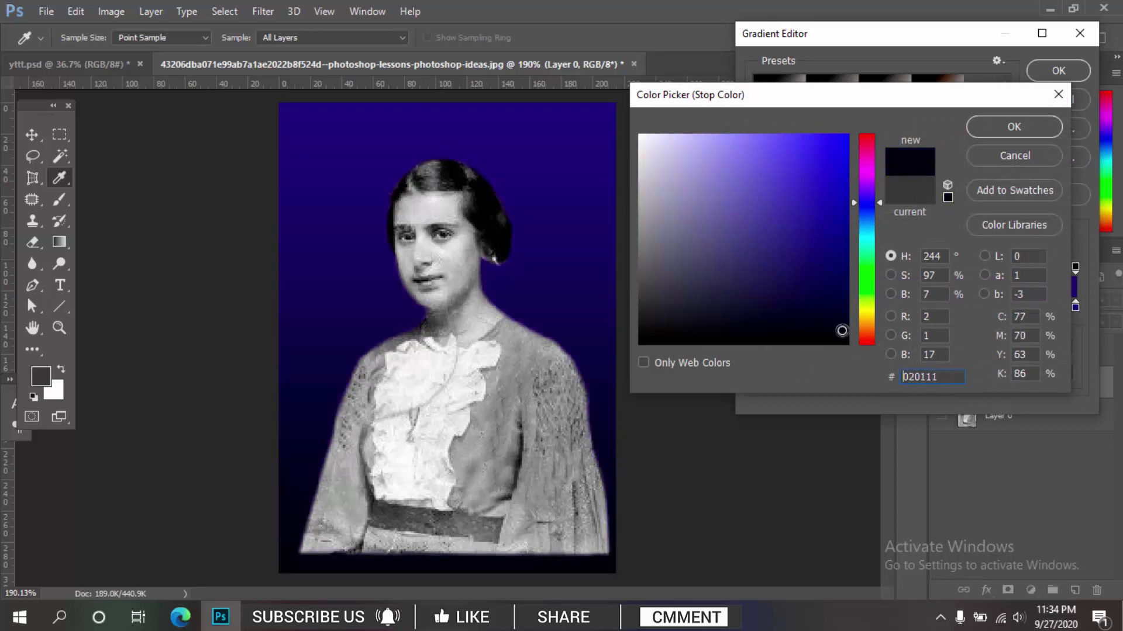
pyautogui.click(1014, 127)
pyautogui.click(1058, 70)
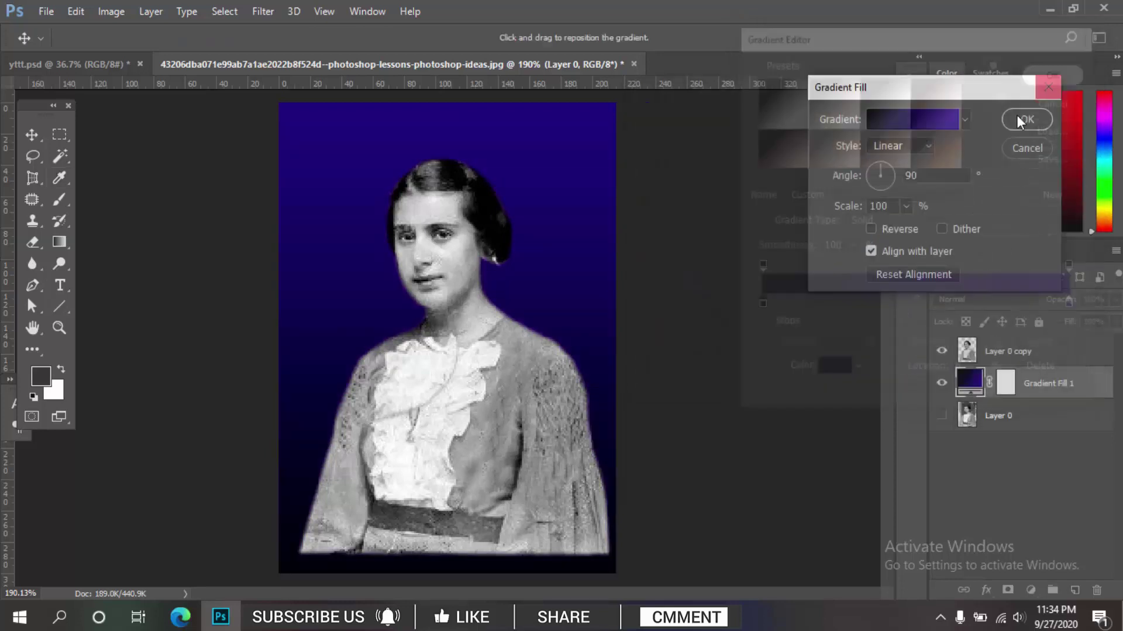
# - Apply the gradient fill as Radial, reversed, at 210% scale
pyautogui.click(896, 150)
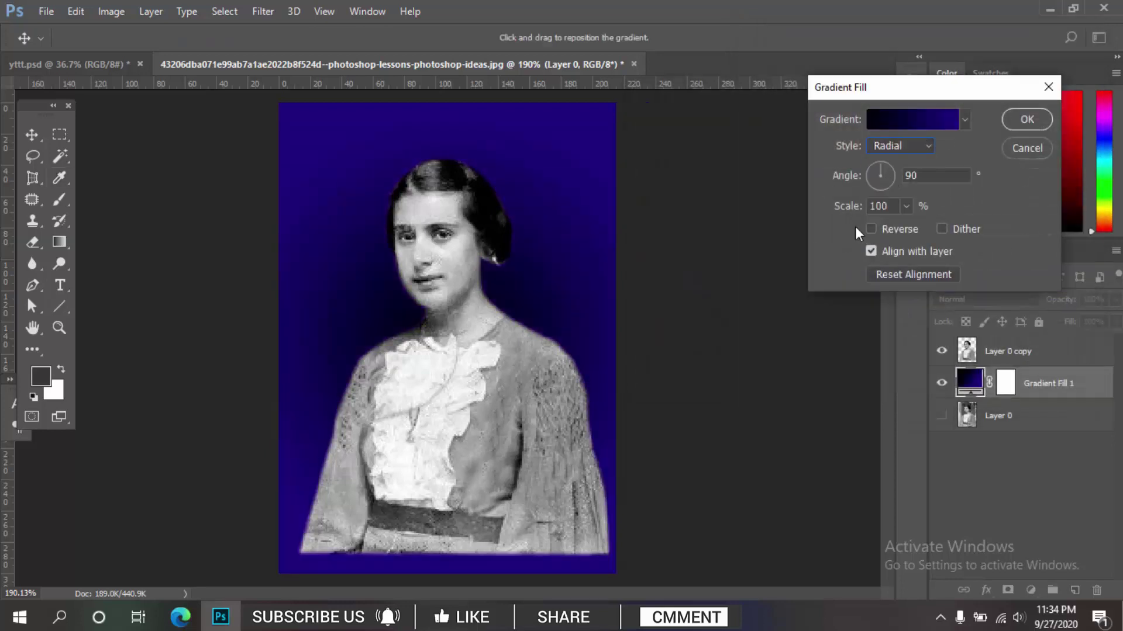
pyautogui.click(870, 229)
pyautogui.click(906, 201)
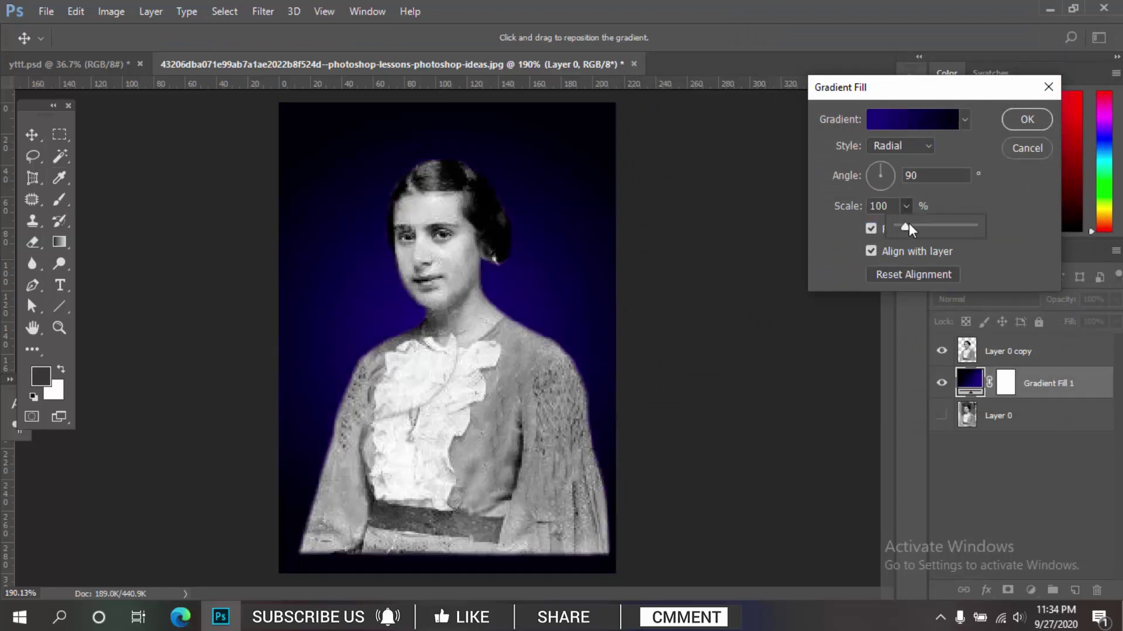
pyautogui.moveTo(908, 226); pyautogui.dragTo(913, 226)
pyautogui.click(1017, 120)
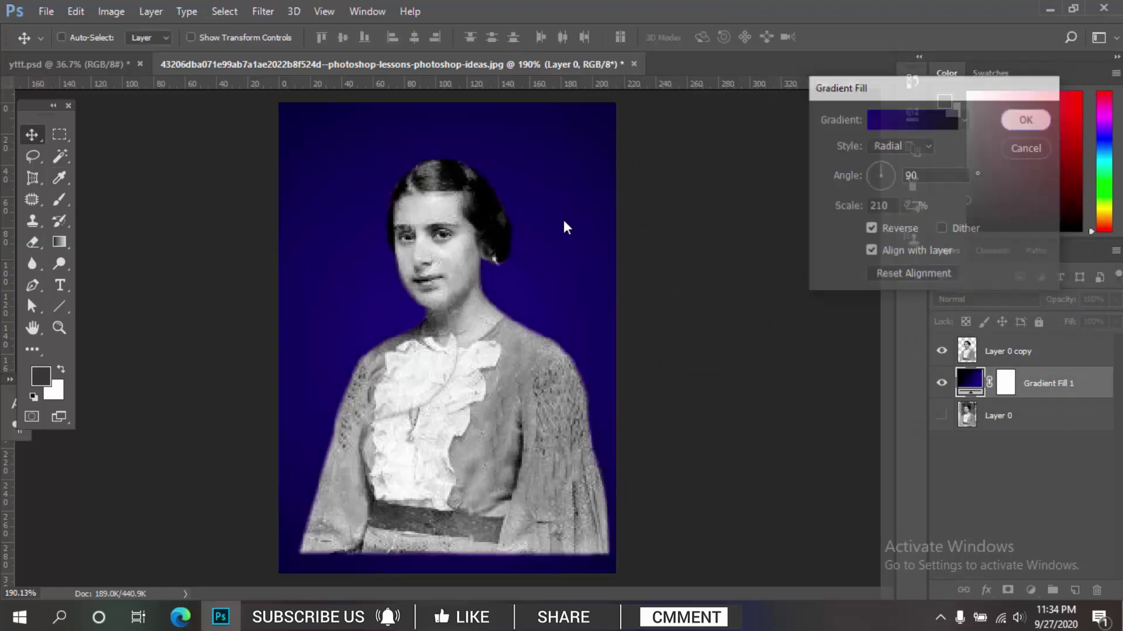
# - Zoom out and pan to bring the woman's face toward the centre of view
pyautogui.hotkey('ctrl', '-')
pyautogui.hotkey('ctrl', '-')
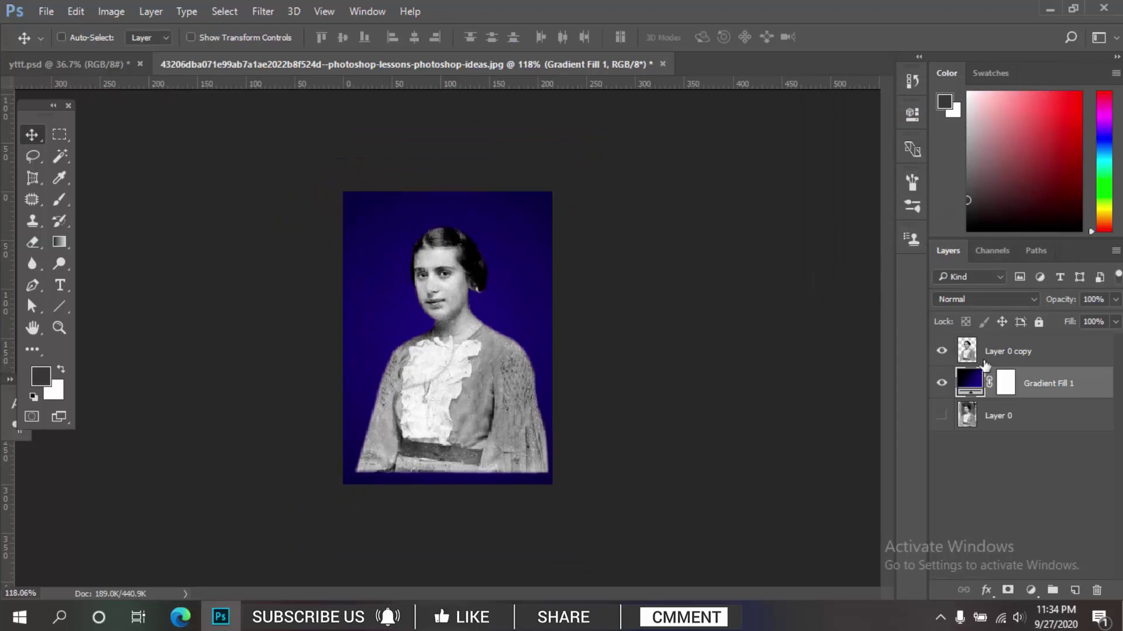
pyautogui.scroll(2, 386, 345)
pyautogui.scroll(3, 447, 259)
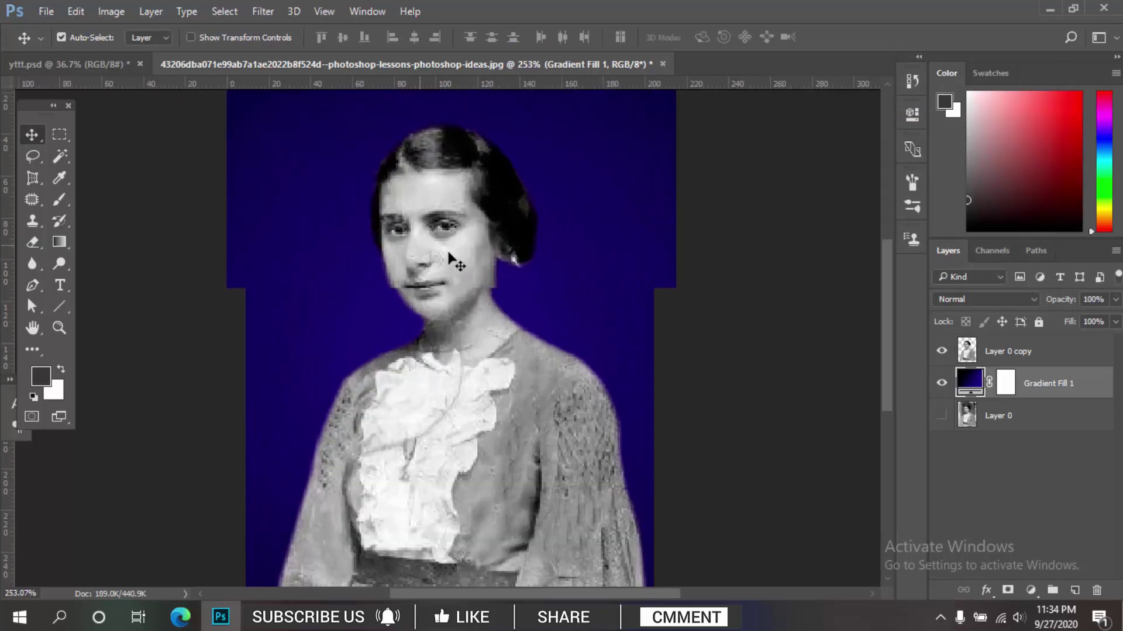
pyautogui.scroll(1, 475, 286)
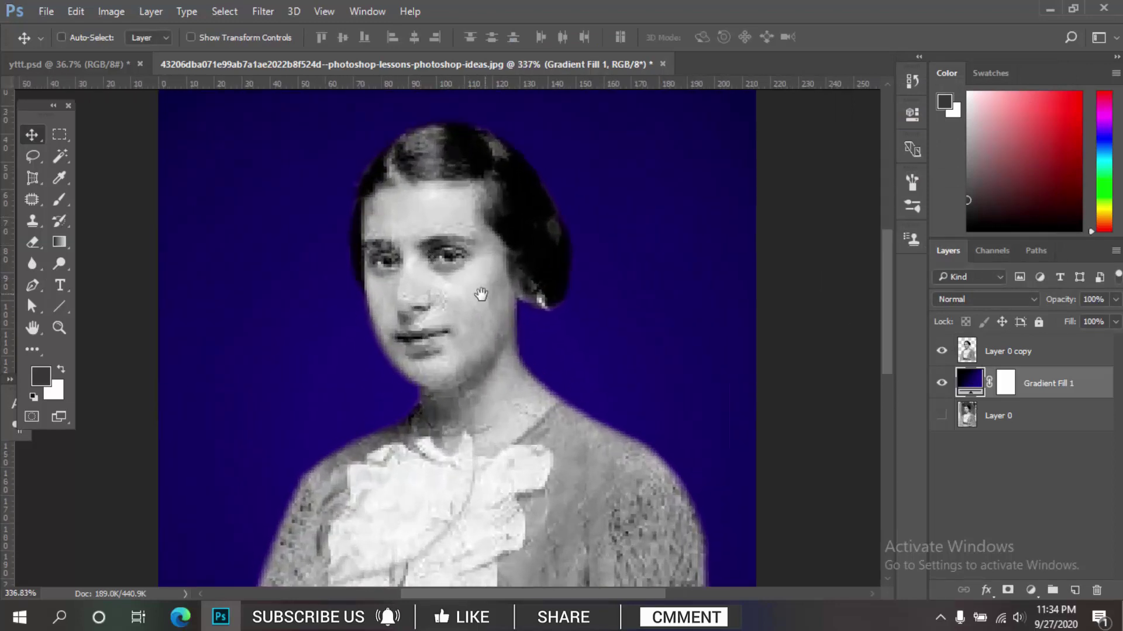
pyautogui.moveTo(481, 294); pyautogui.dragTo(505, 318)
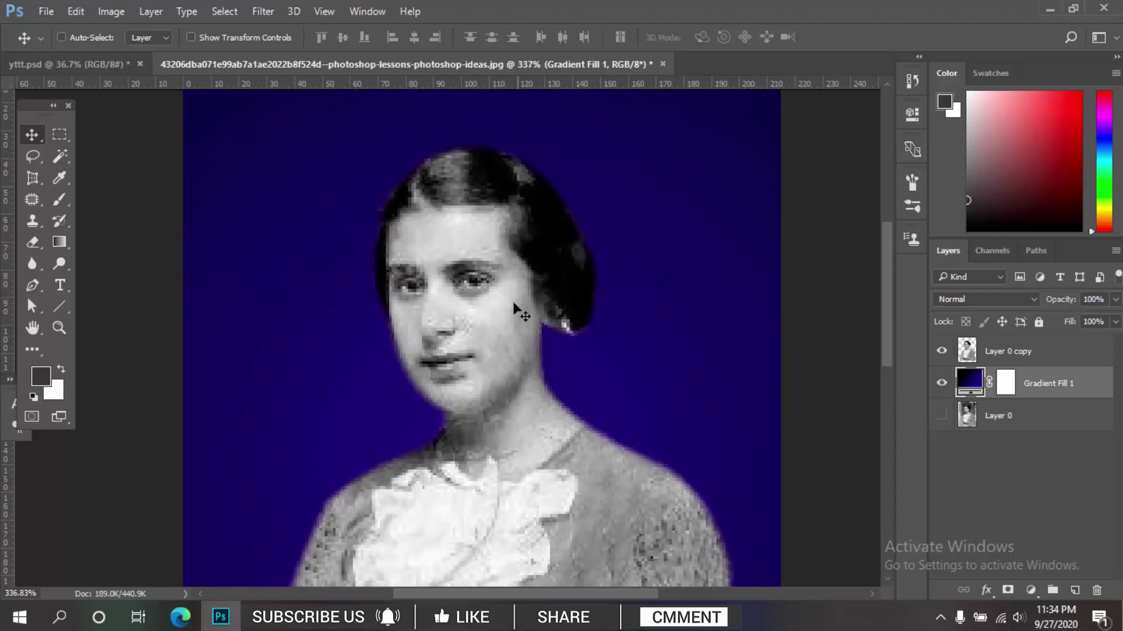
pyautogui.scroll(-1, 464, 288)
pyautogui.scroll(-2, 446, 293)
pyautogui.scroll(-1, 441, 315)
pyautogui.scroll(2, 457, 294)
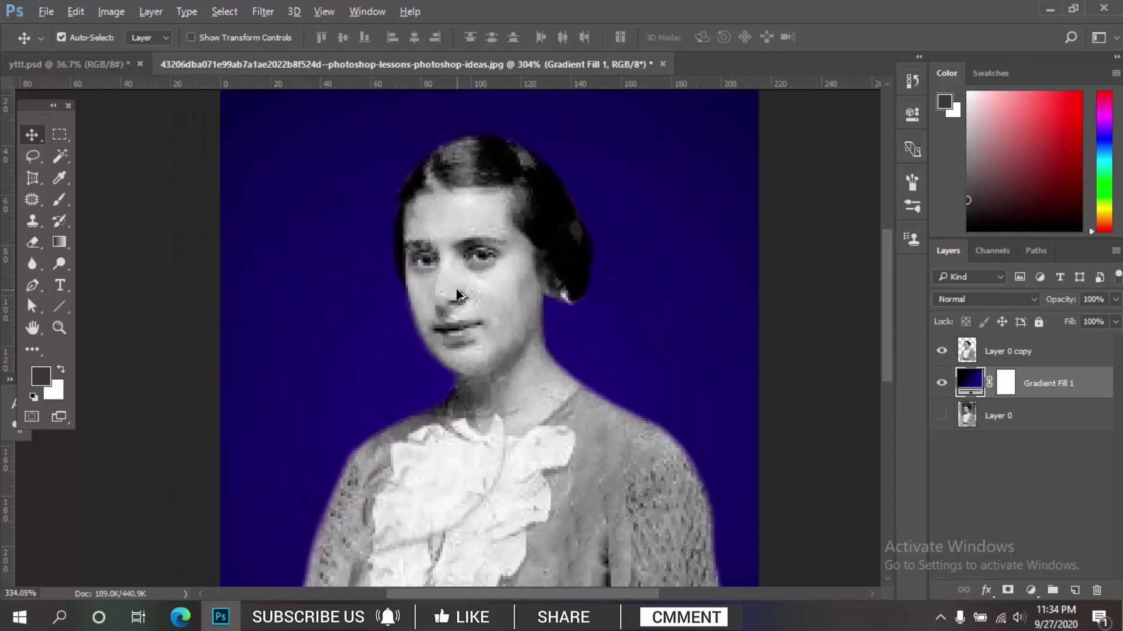
pyautogui.scroll(-3, 483, 257)
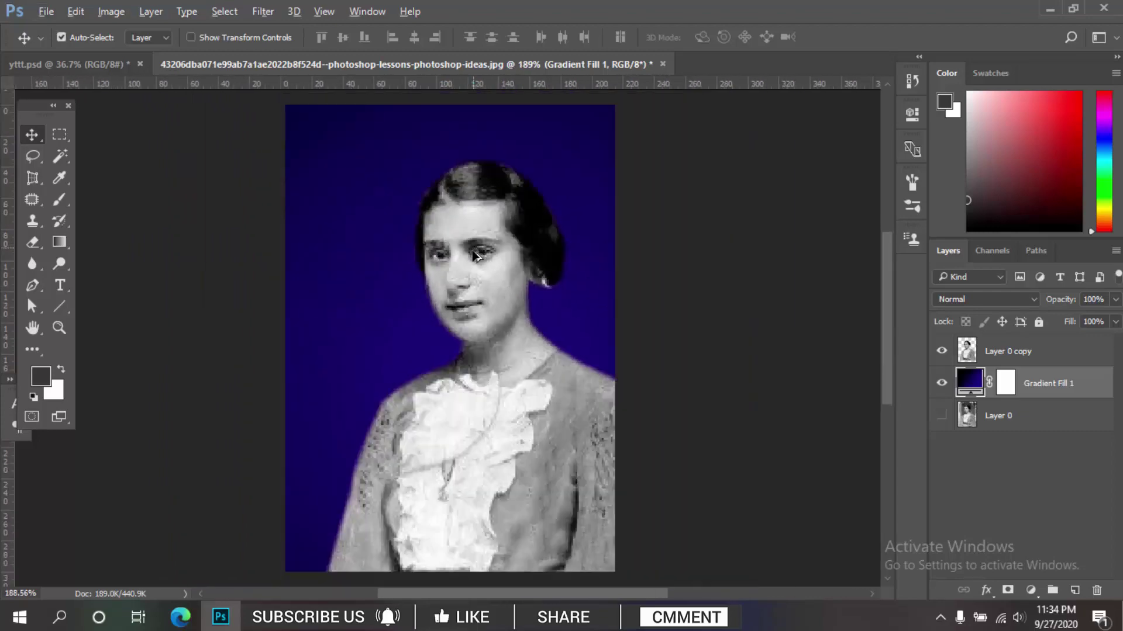
# - Make Layer 0 copy active and toggle its visibility to compare against the gradient
pyautogui.click(967, 351)
pyautogui.click(941, 351)
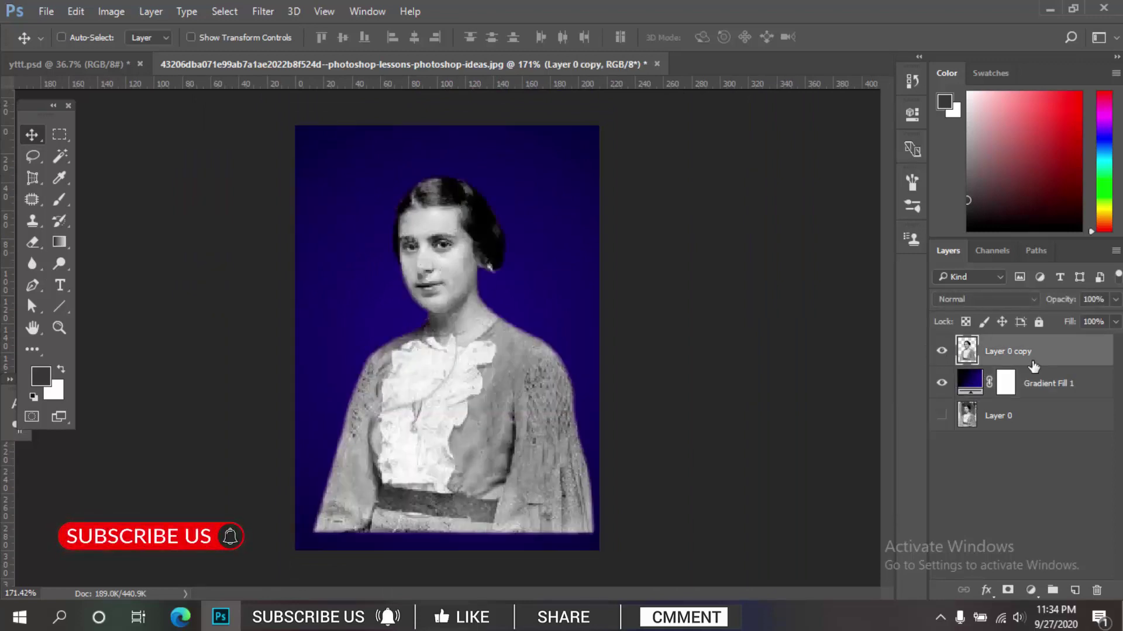
pyautogui.scroll(1, 581, 261)
pyautogui.scroll(1, 581, 261)
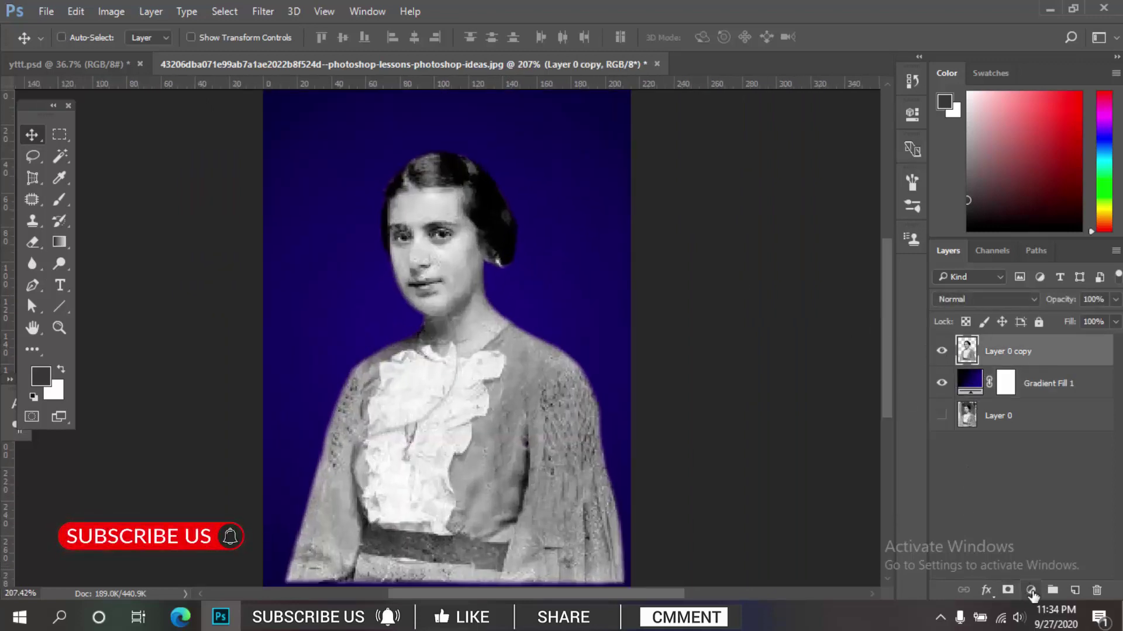
# - Add a pale pink (f0cfcf) Solid Color fill layer and select its mask
pyautogui.click(1032, 591)
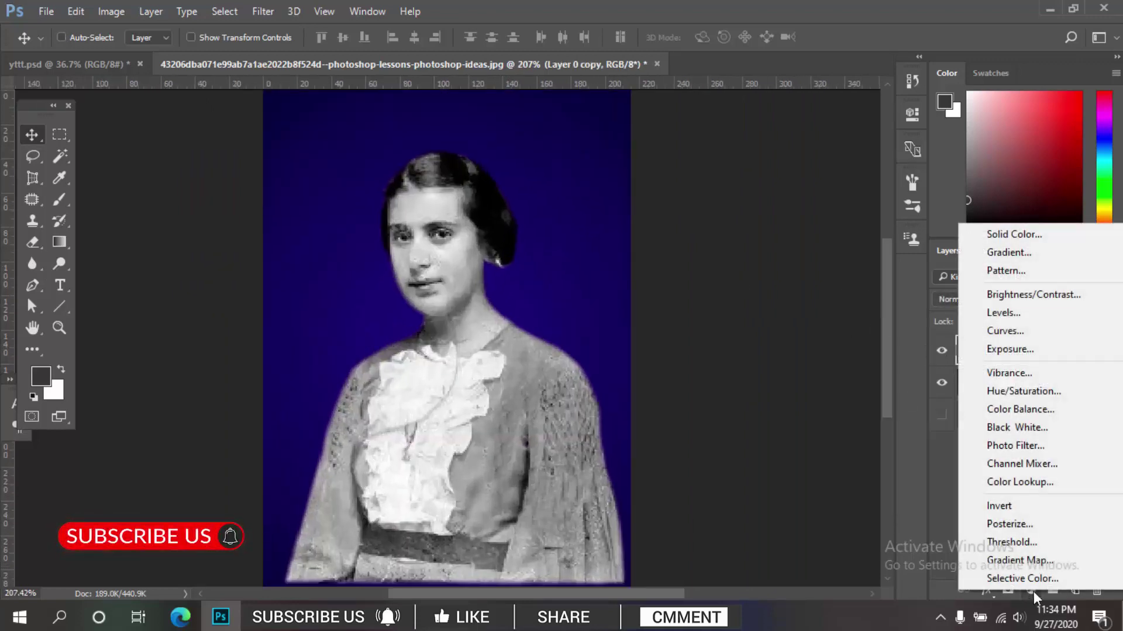
pyautogui.click(1025, 234)
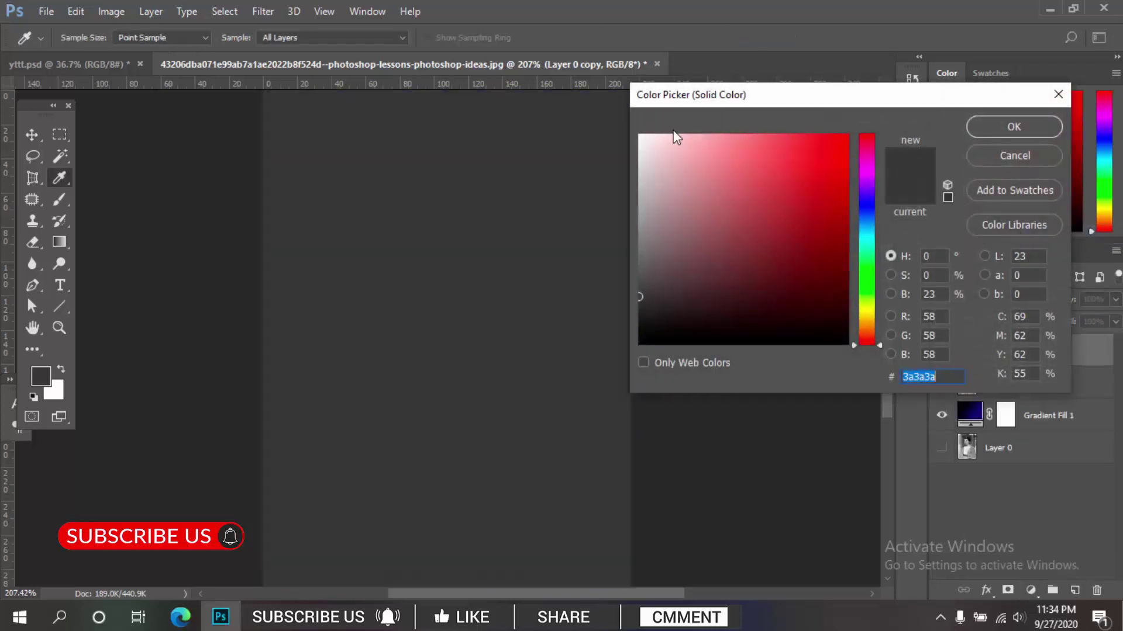
pyautogui.moveTo(672, 141); pyautogui.dragTo(667, 147)
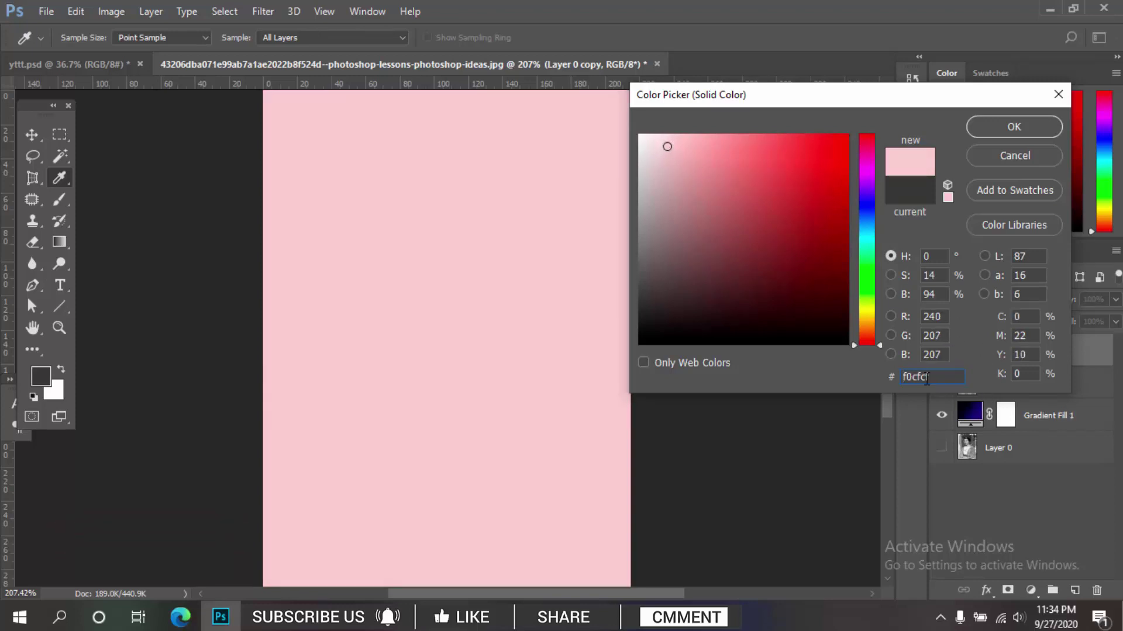
pyautogui.click(1013, 127)
pyautogui.scroll(-2, 455, 334)
pyautogui.scroll(-2, 453, 326)
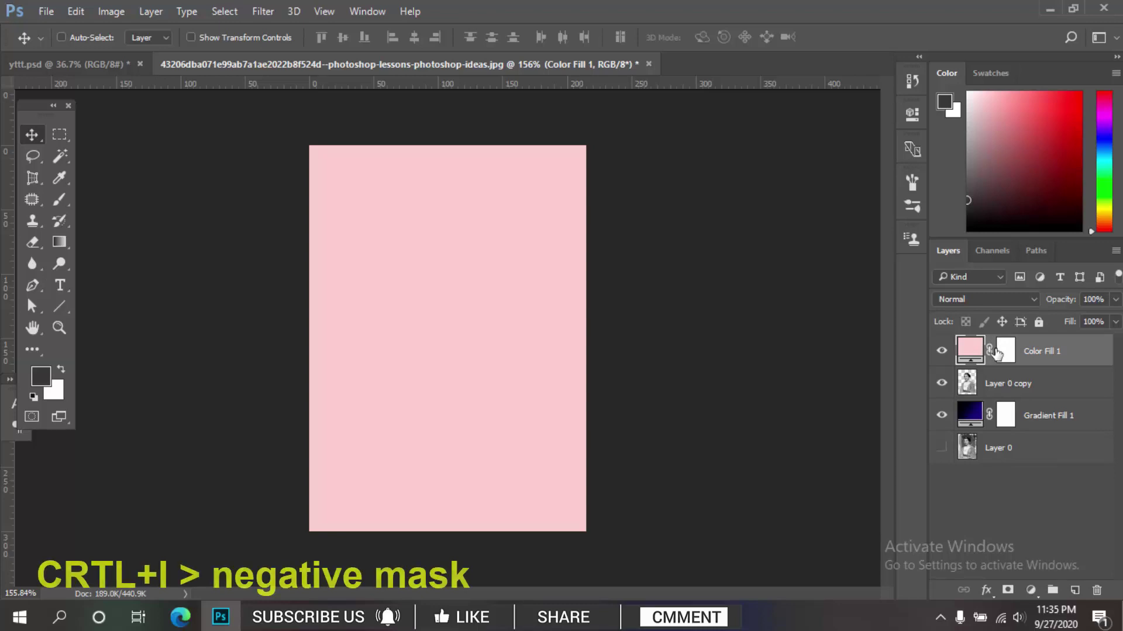
pyautogui.click(1003, 353)
# - Invert the pink fill's mask and set up a 28-pixel Brush at 100% opacity
pyautogui.hotkey('ctrl', 'i')
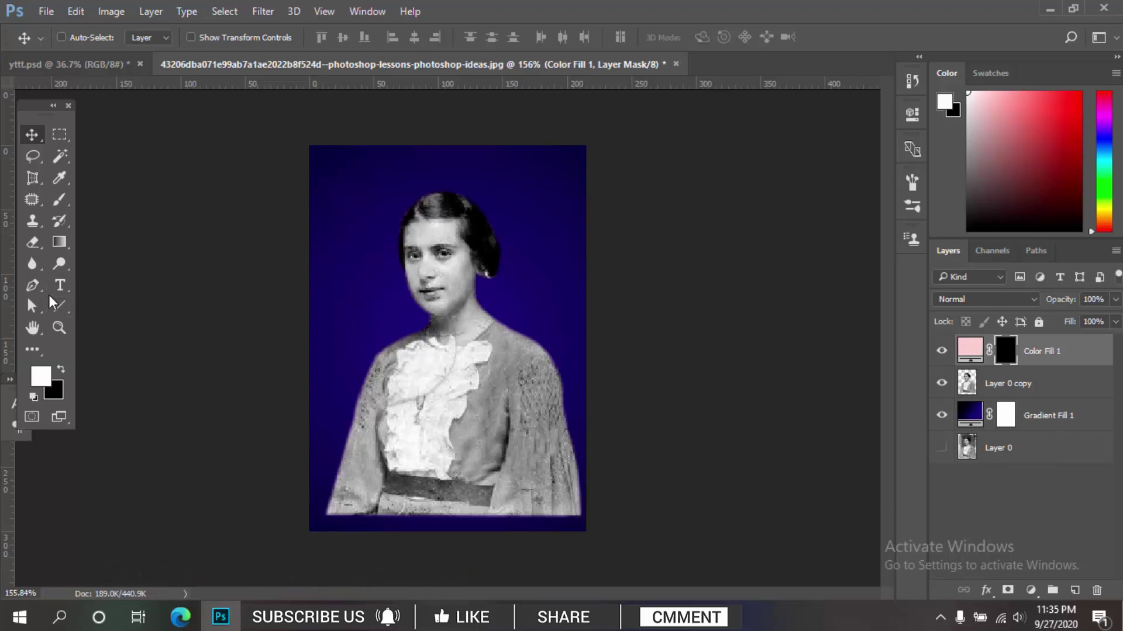
pyautogui.click(62, 200)
pyautogui.scroll(1, 422, 309)
pyautogui.scroll(2, 422, 308)
pyautogui.moveTo(459, 266); pyautogui.dragTo(471, 266)
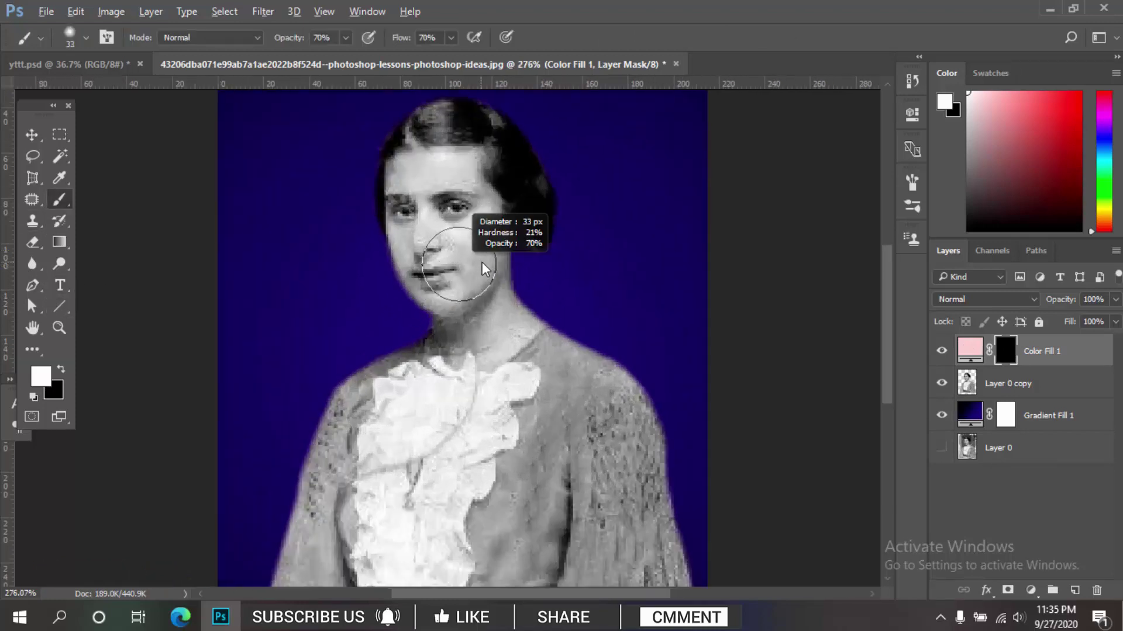
pyautogui.click(345, 38)
pyautogui.moveTo(344, 56); pyautogui.dragTo(384, 54)
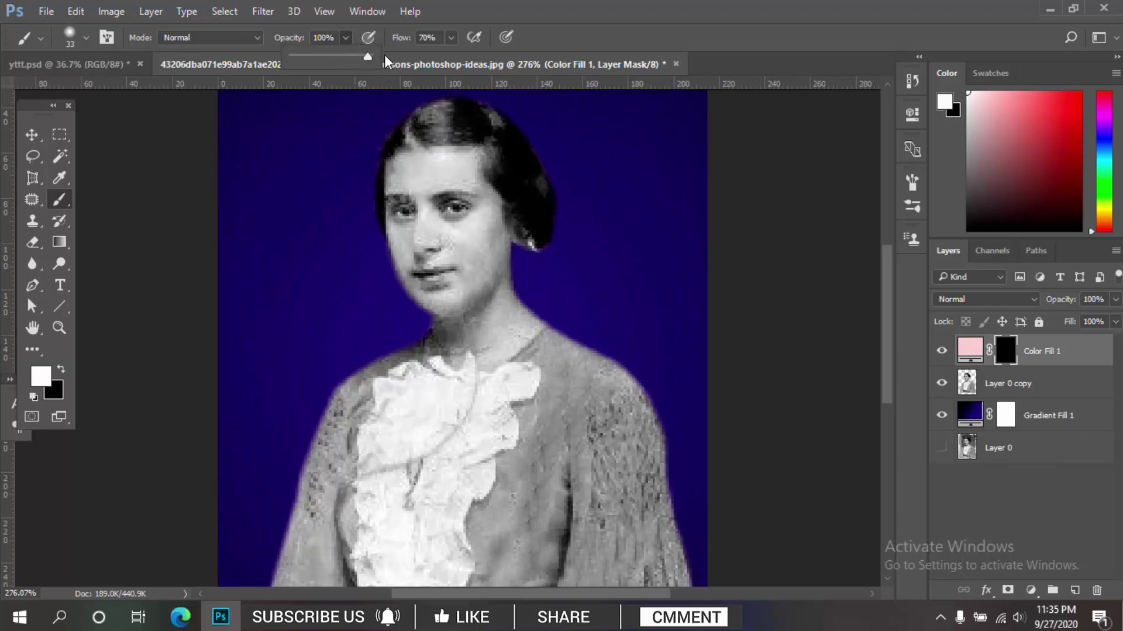
pyautogui.click(451, 37)
pyautogui.scroll(1, 410, 254)
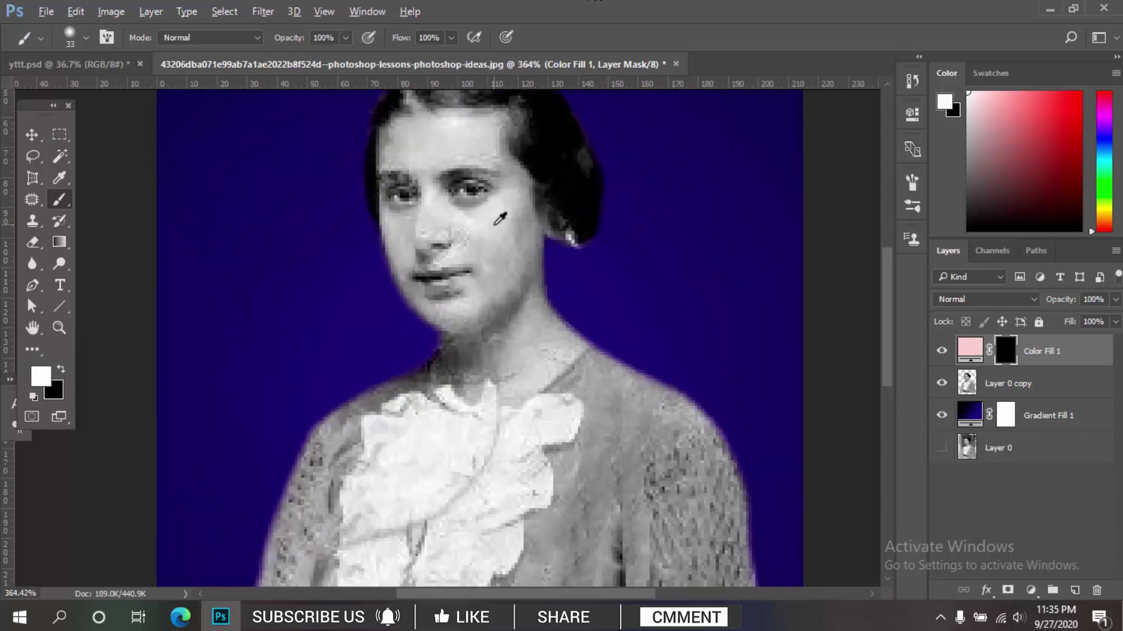
pyautogui.moveTo(489, 225); pyautogui.dragTo(513, 261)
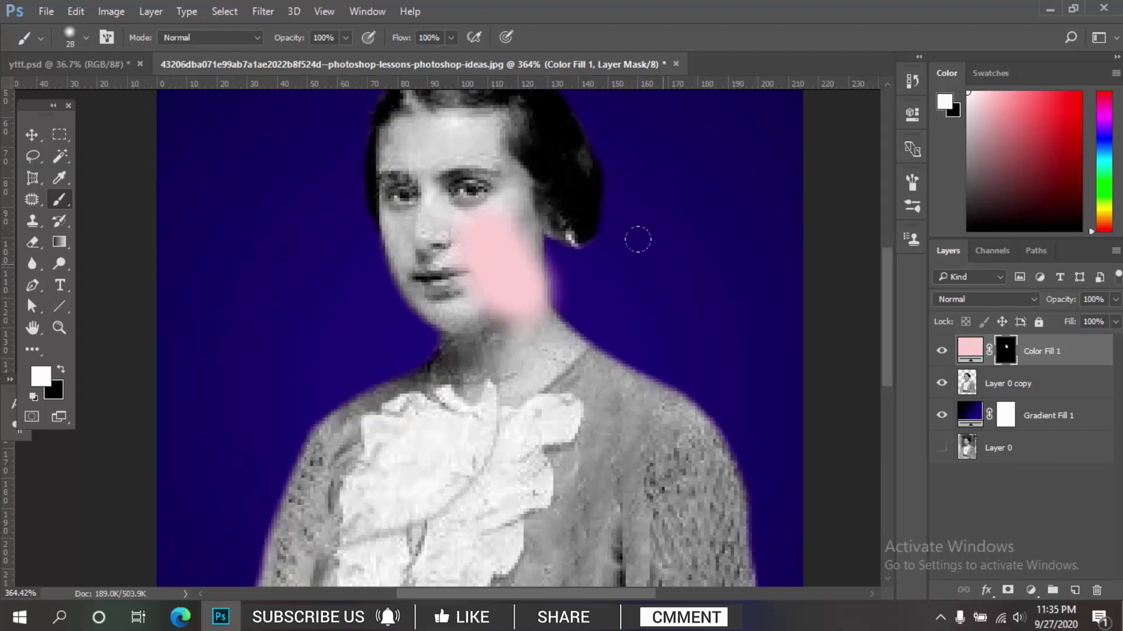
# - Load the woman's outline from Layer 0 copy as a selection and retry the pink neck strokes
pyautogui.hotkey('ctrl', 'z')
pyautogui.scroll(-1, 637, 239)
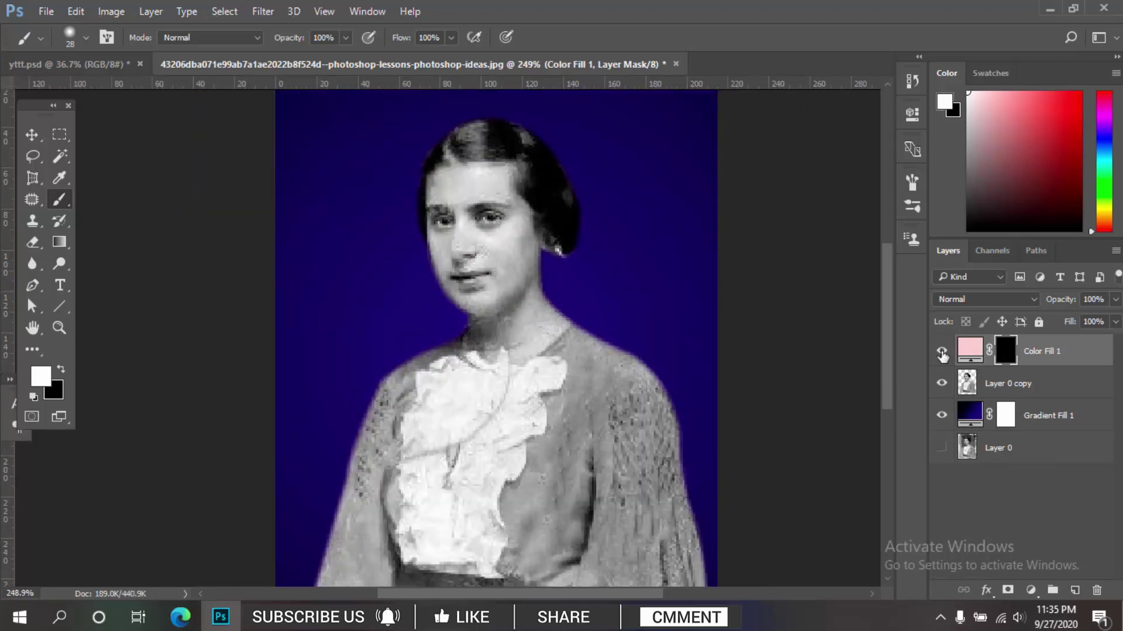
pyautogui.click(941, 383)
pyautogui.keyDown('ctrl'); pyautogui.click(968, 386); pyautogui.keyUp('ctrl')
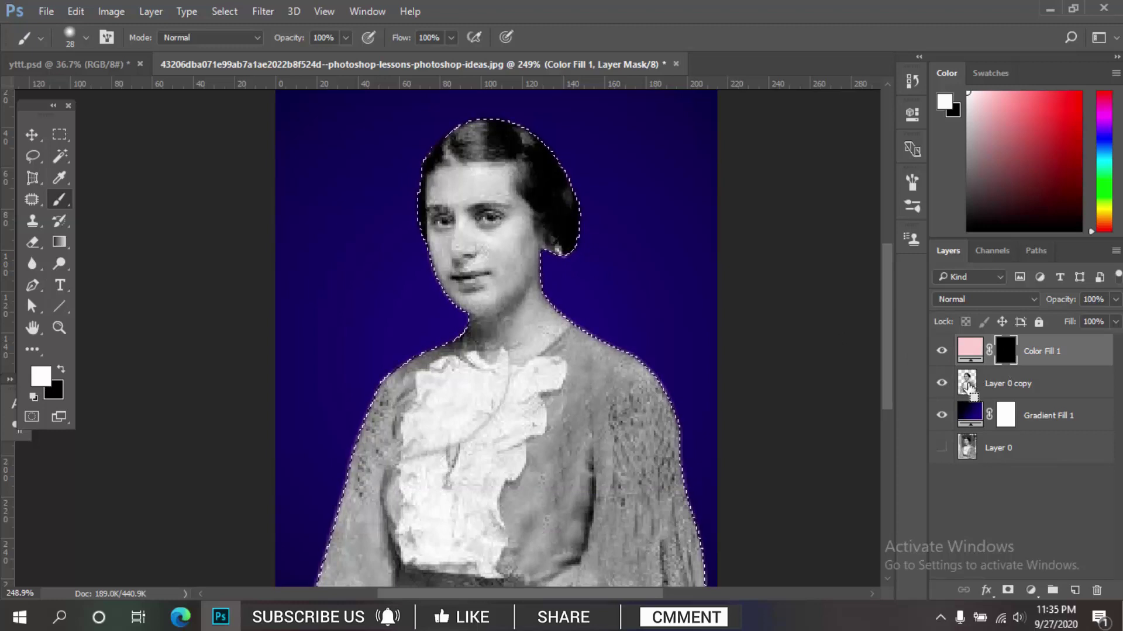
pyautogui.moveTo(488, 281)
pyautogui.mouseDown()
pyautogui.moveTo(542, 296)
pyautogui.moveTo(565, 333)
pyautogui.moveTo(629, 362)
pyautogui.mouseUp()
pyautogui.hotkey('ctrl', 'z')
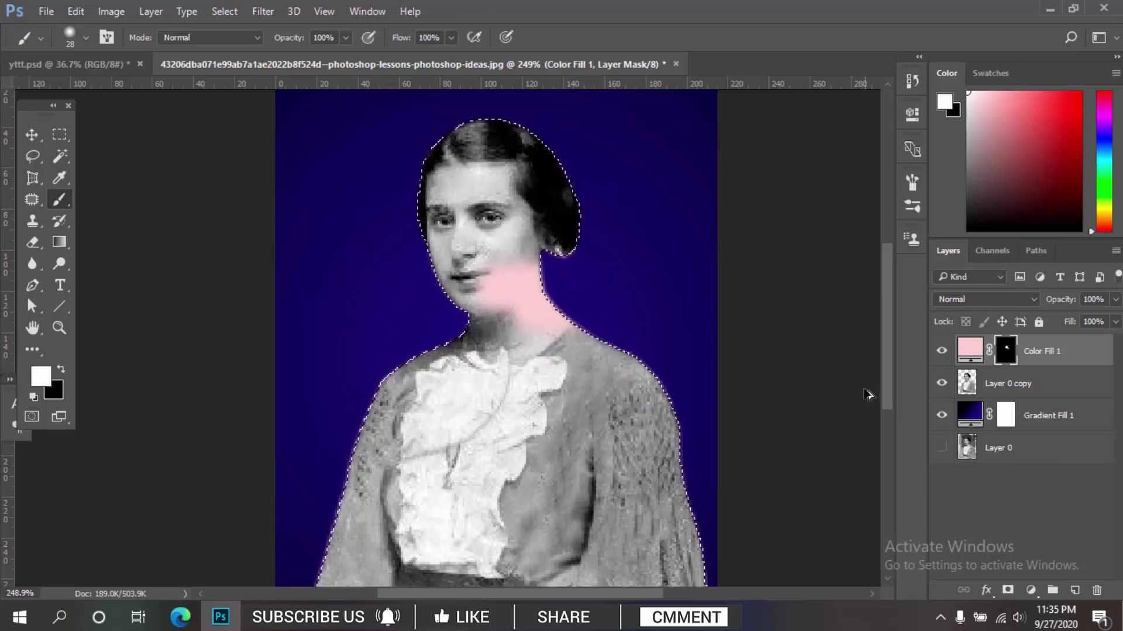
pyautogui.hotkey('ctrl', 'z')
pyautogui.hotkey('ctrl', 'z')
pyautogui.scroll(2, 500, 229)
pyautogui.scroll(1, 500, 229)
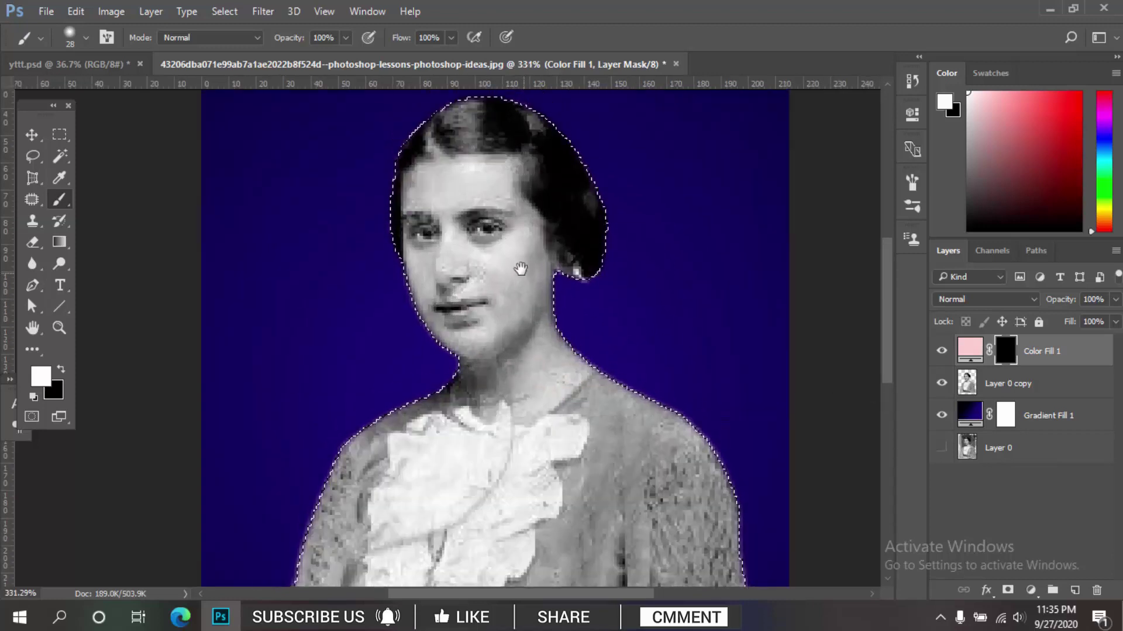
# - Paint pink through the mask over the woman's right cheek and jaw
pyautogui.moveTo(526, 228)
pyautogui.mouseDown()
pyautogui.moveTo(503, 251)
pyautogui.moveTo(522, 327)
pyautogui.mouseUp()
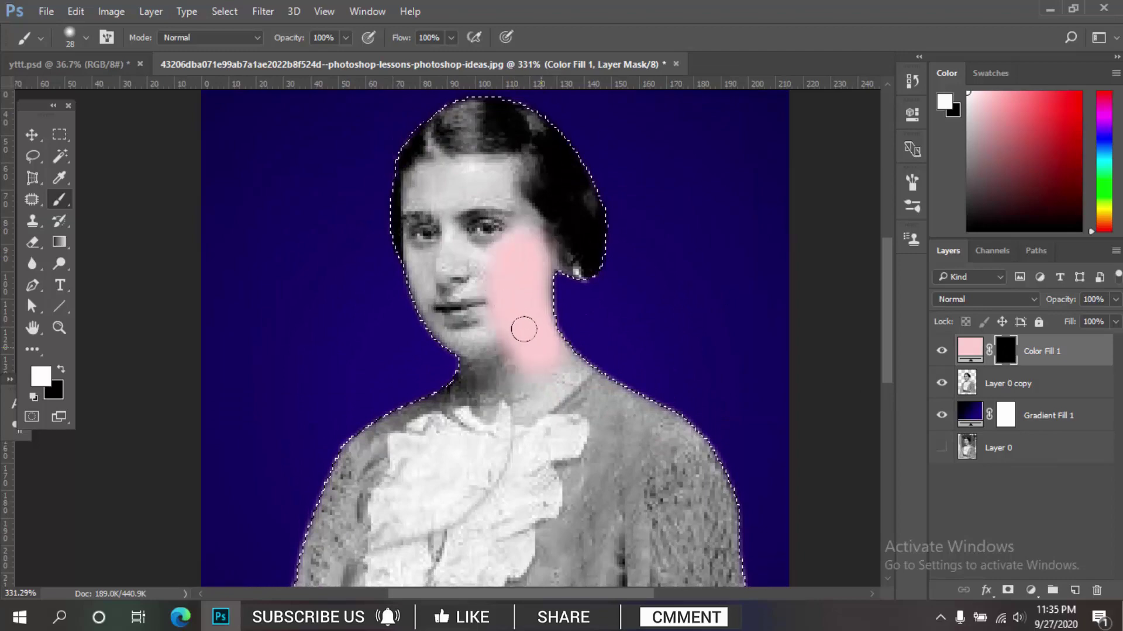
pyautogui.scroll(2, 519, 338)
pyautogui.scroll(1, 531, 313)
pyautogui.scroll(-1, 450, 207)
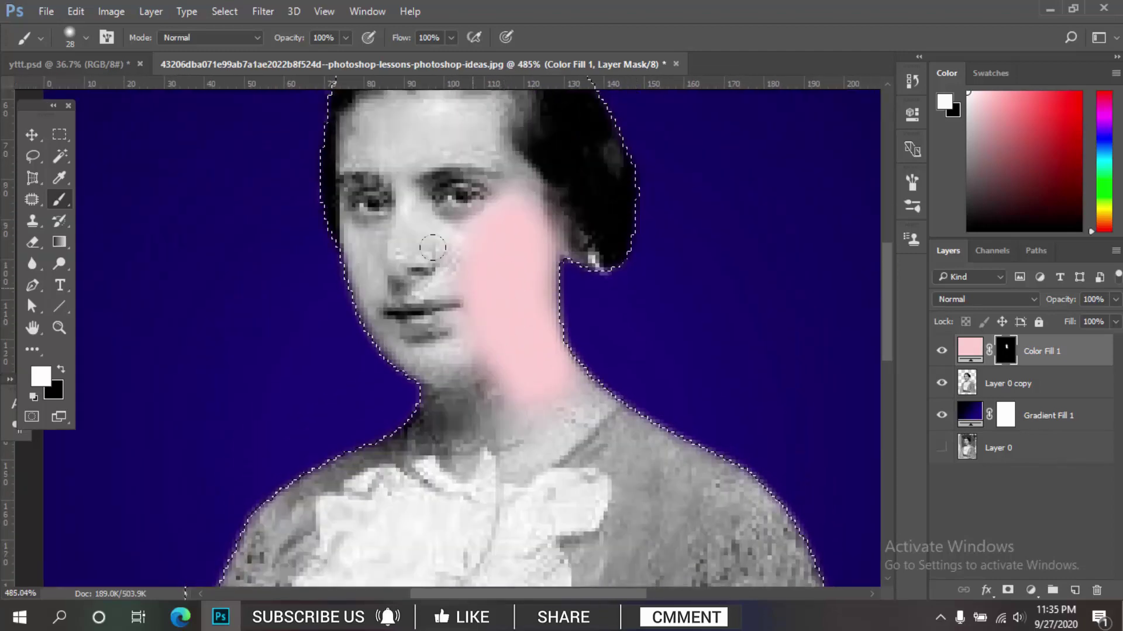
pyautogui.scroll(-1, 450, 207)
pyautogui.click(994, 299)
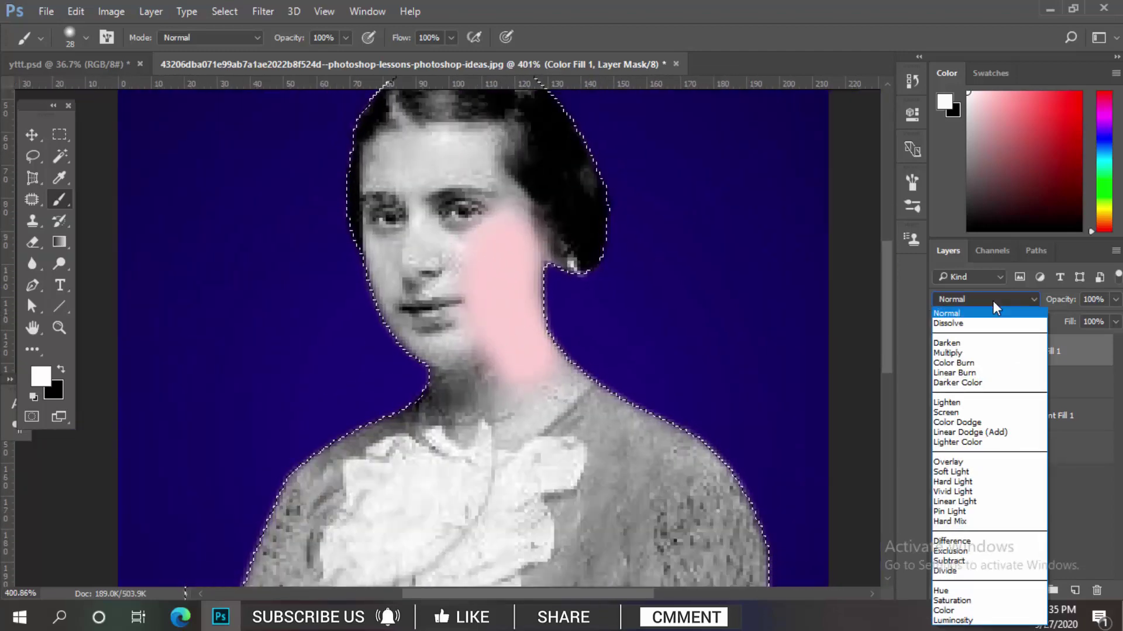
# - Set the pink fill to Color blend mode and brush the tint onto the neck toward the collar
pyautogui.click(959, 611)
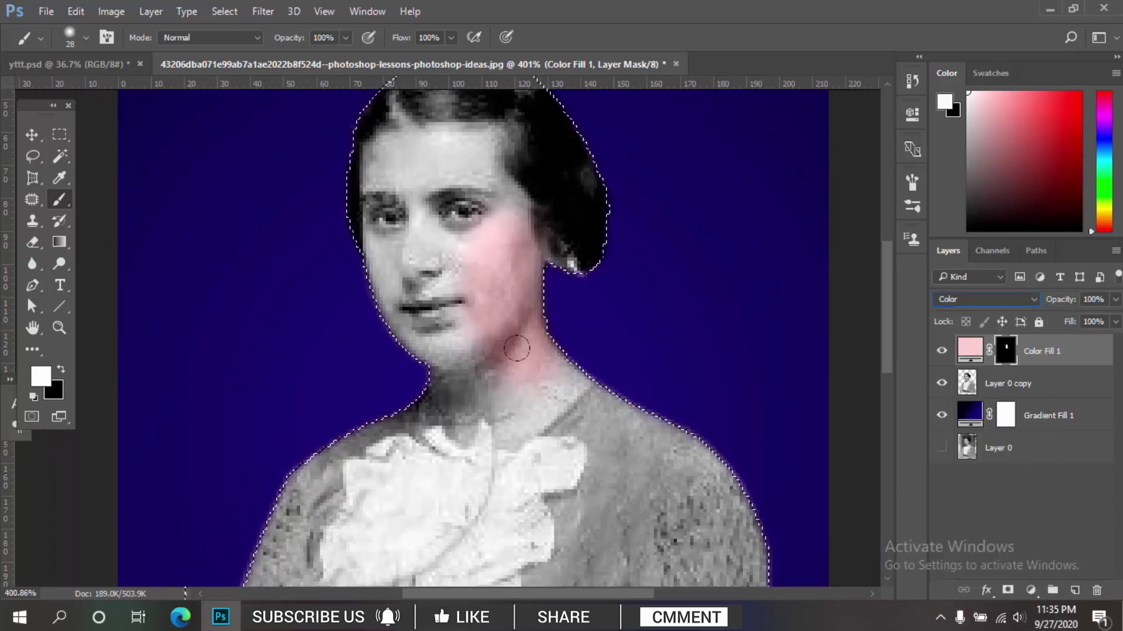
pyautogui.scroll(1, 529, 370)
pyautogui.scroll(1, 529, 370)
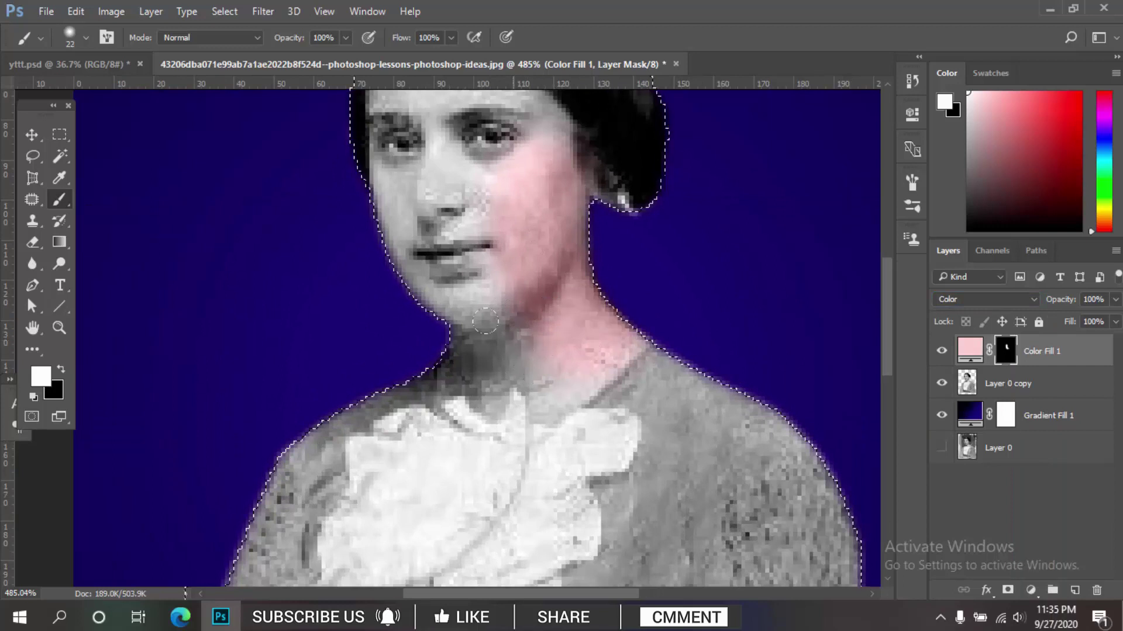
pyautogui.moveTo(467, 350); pyautogui.dragTo(526, 345)
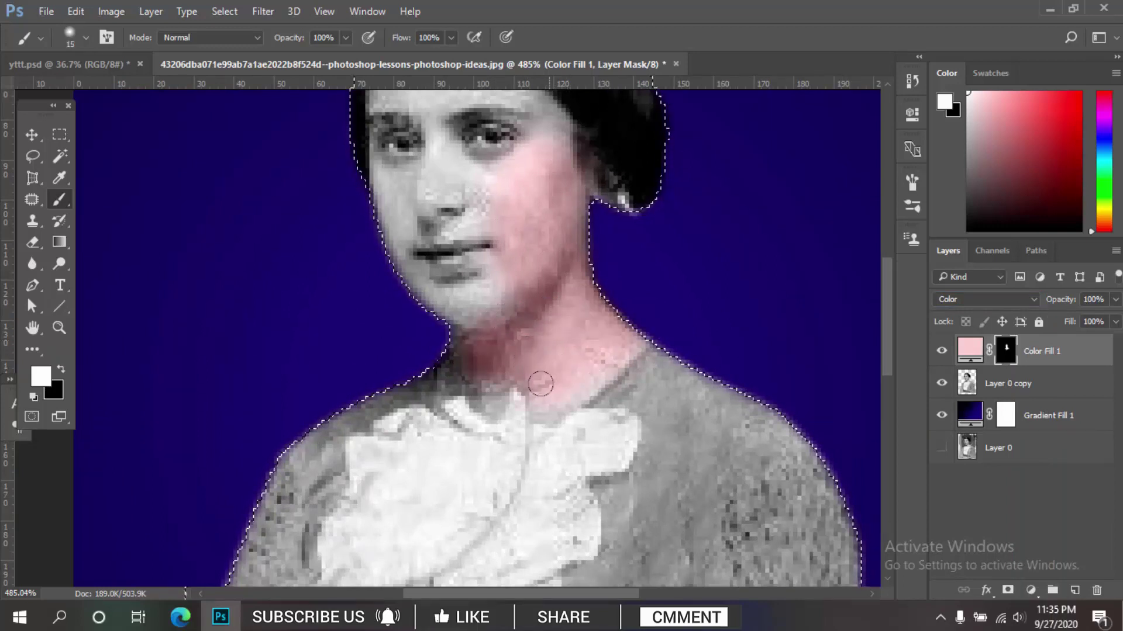
pyautogui.moveTo(539, 397); pyautogui.dragTo(597, 345)
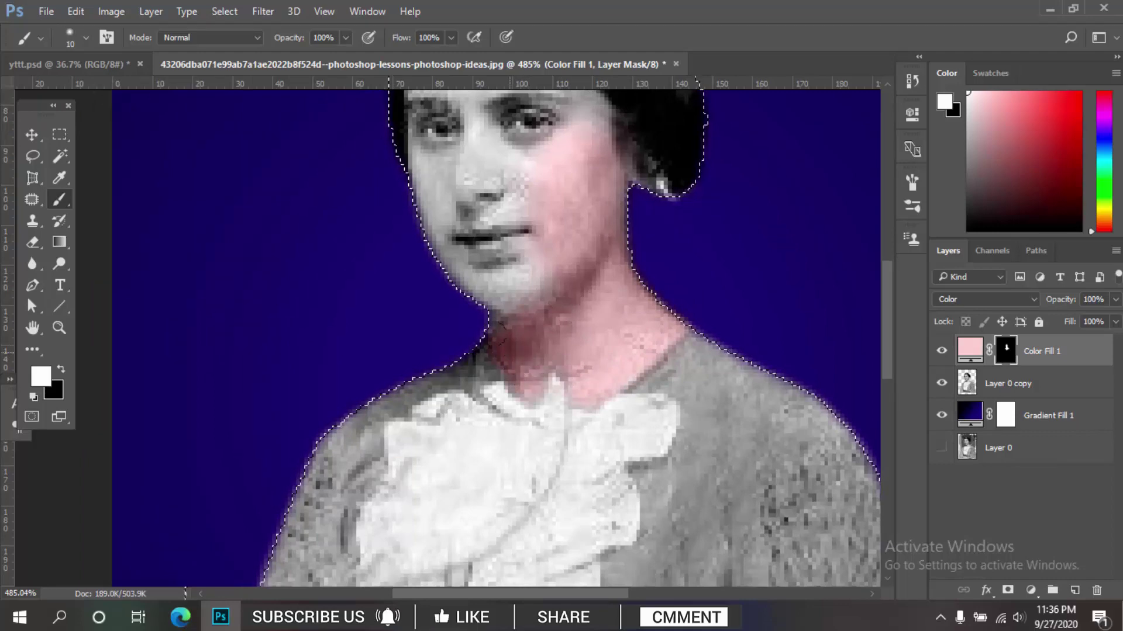
pyautogui.moveTo(503, 316); pyautogui.dragTo(513, 339)
pyautogui.moveTo(533, 291); pyautogui.dragTo(558, 341)
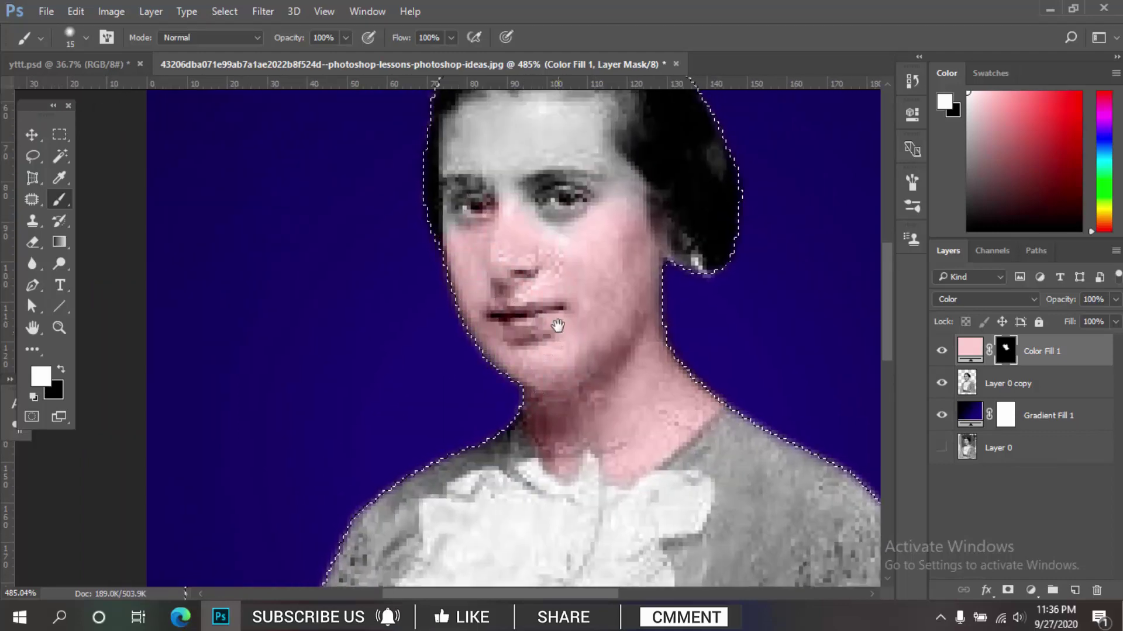
# - Enlarge the brush slightly and tint the grey patch on the left forehead pink
pyautogui.scroll(3, 564, 323)
pyautogui.scroll(3, 582, 281)
pyautogui.moveTo(577, 322); pyautogui.dragTo(582, 323)
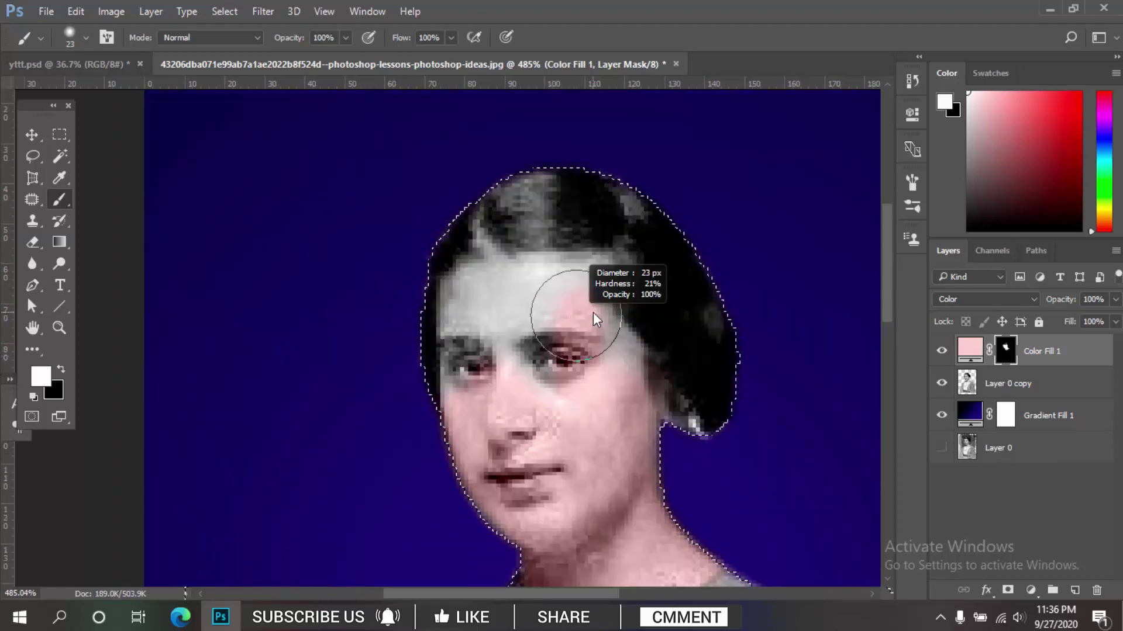
pyautogui.scroll(1, 577, 331)
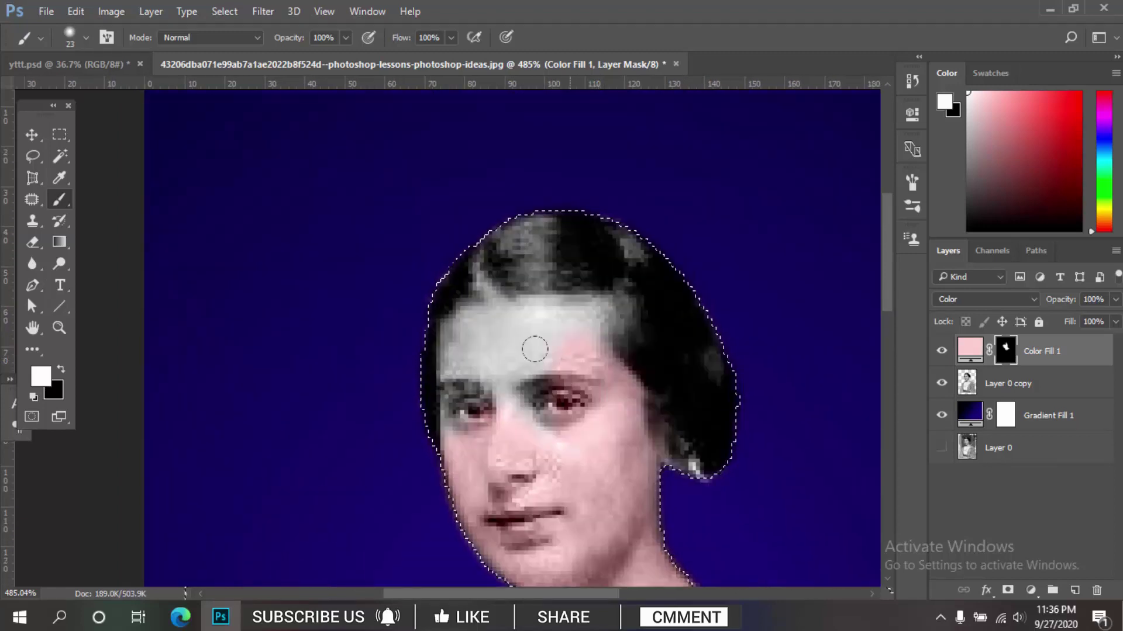
pyautogui.moveTo(534, 345); pyautogui.dragTo(551, 342)
pyautogui.hscroll(-2, 550, 348)
pyautogui.moveTo(519, 302); pyautogui.dragTo(496, 333)
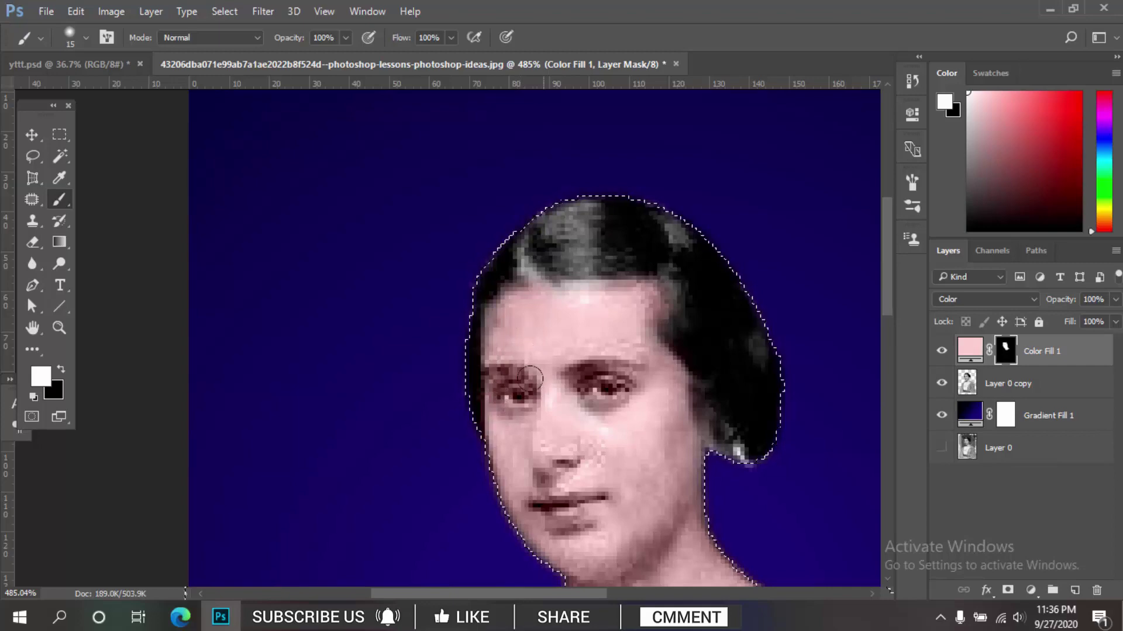
# - Stop painting, switch to the Move tool, and recentre the view on the face
pyautogui.scroll(-2, 560, 416)
pyautogui.scroll(-2, 560, 416)
pyautogui.scroll(-2, 560, 416)
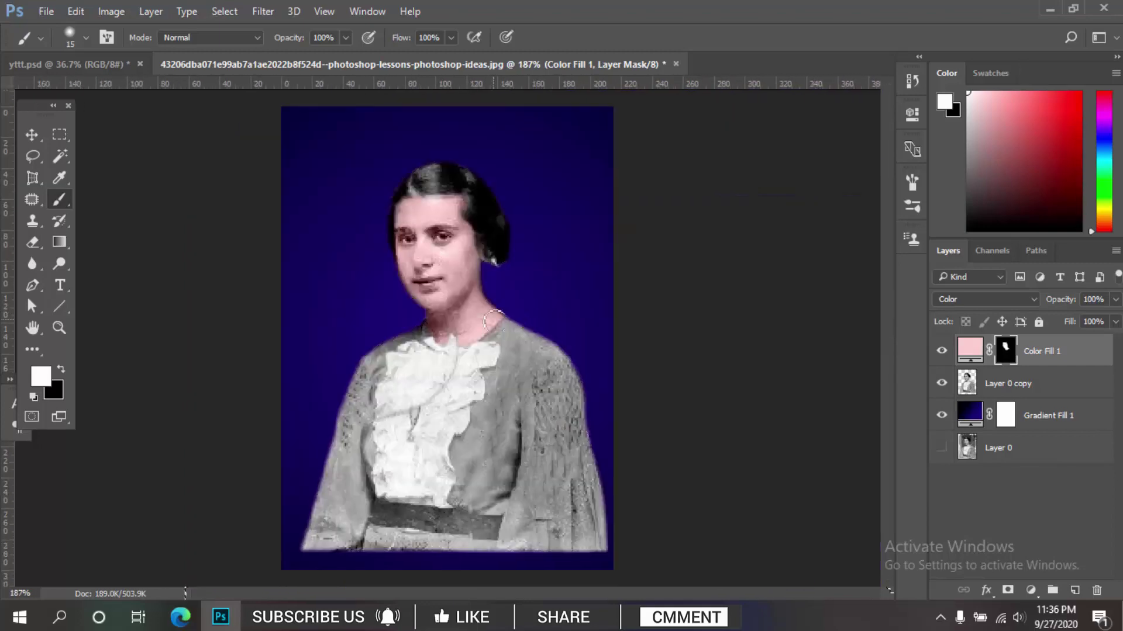
pyautogui.scroll(2, 413, 237)
pyautogui.scroll(2, 412, 237)
pyautogui.scroll(1, 413, 237)
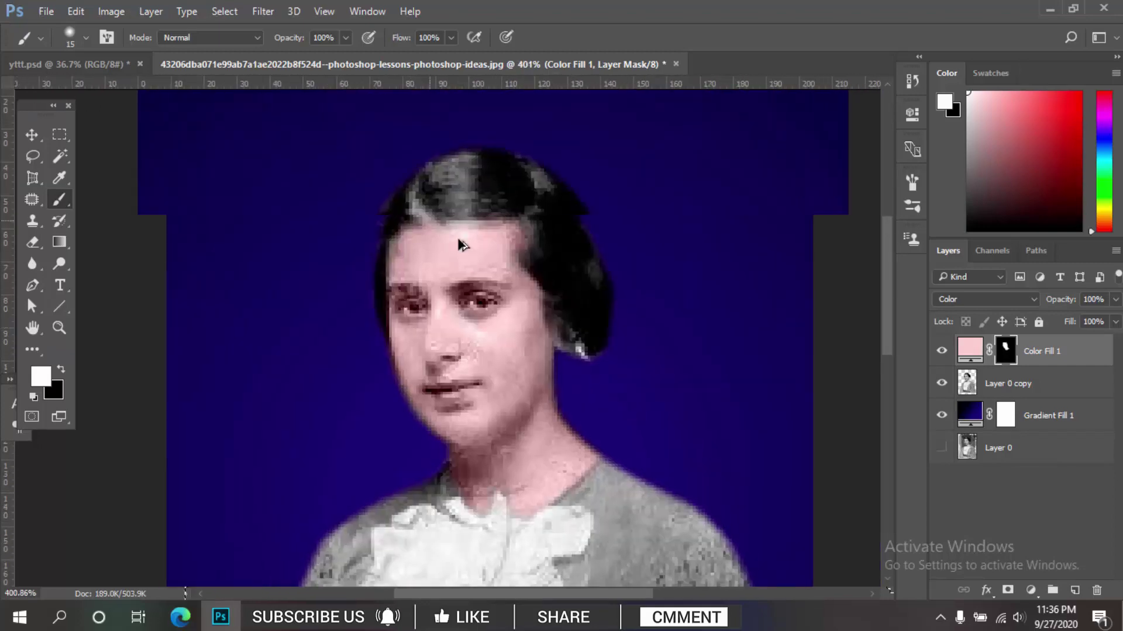
pyautogui.scroll(-2, 466, 281)
pyautogui.press('v')
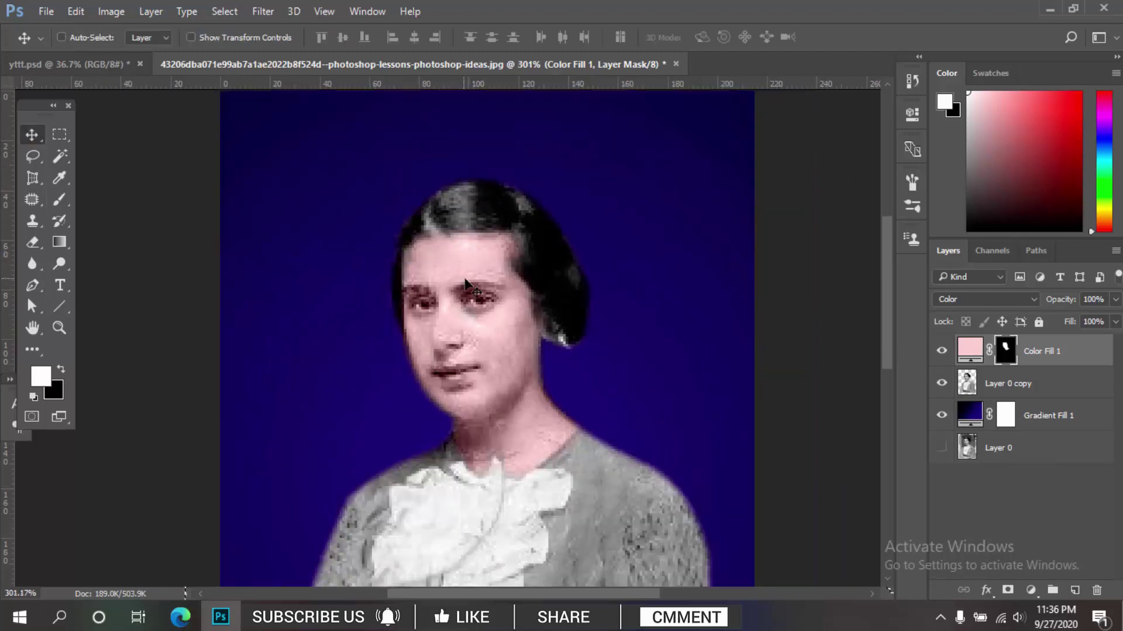
pyautogui.scroll(-1, 466, 281)
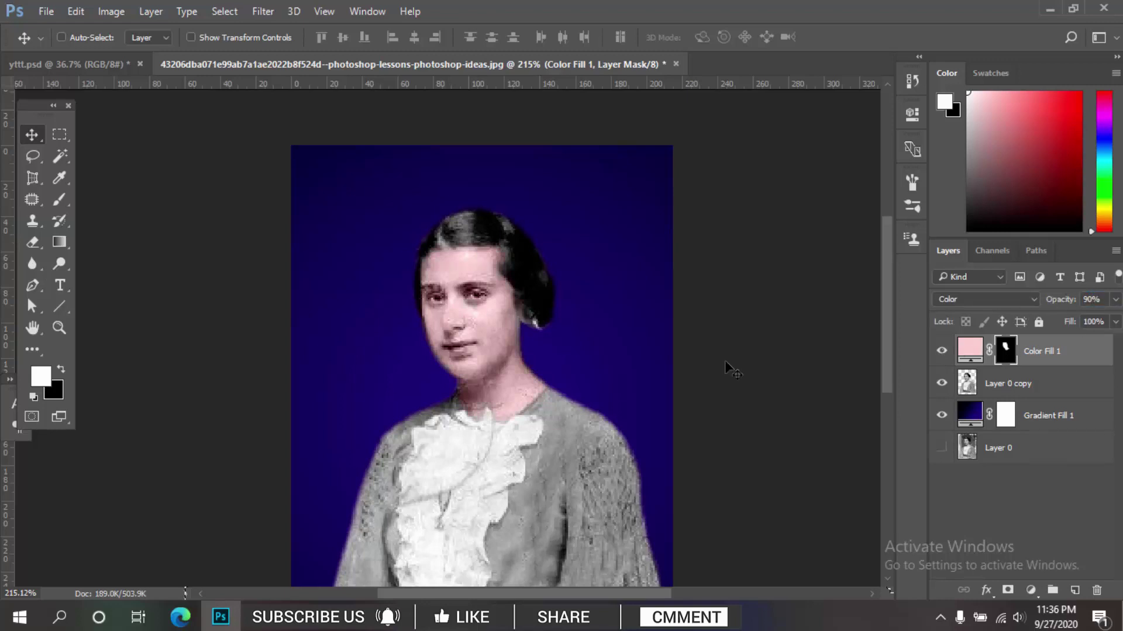
pyautogui.scroll(-1, 532, 409)
pyautogui.scroll(2, 521, 275)
pyautogui.scroll(1, 521, 304)
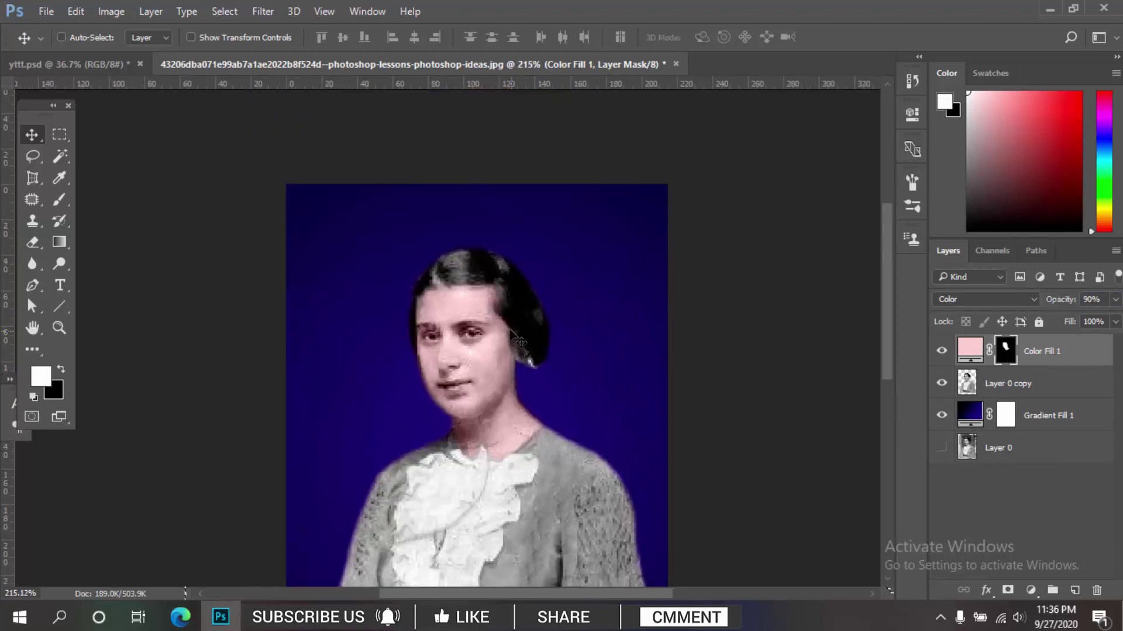
pyautogui.scroll(1, 521, 321)
pyautogui.moveTo(521, 321); pyautogui.dragTo(502, 315)
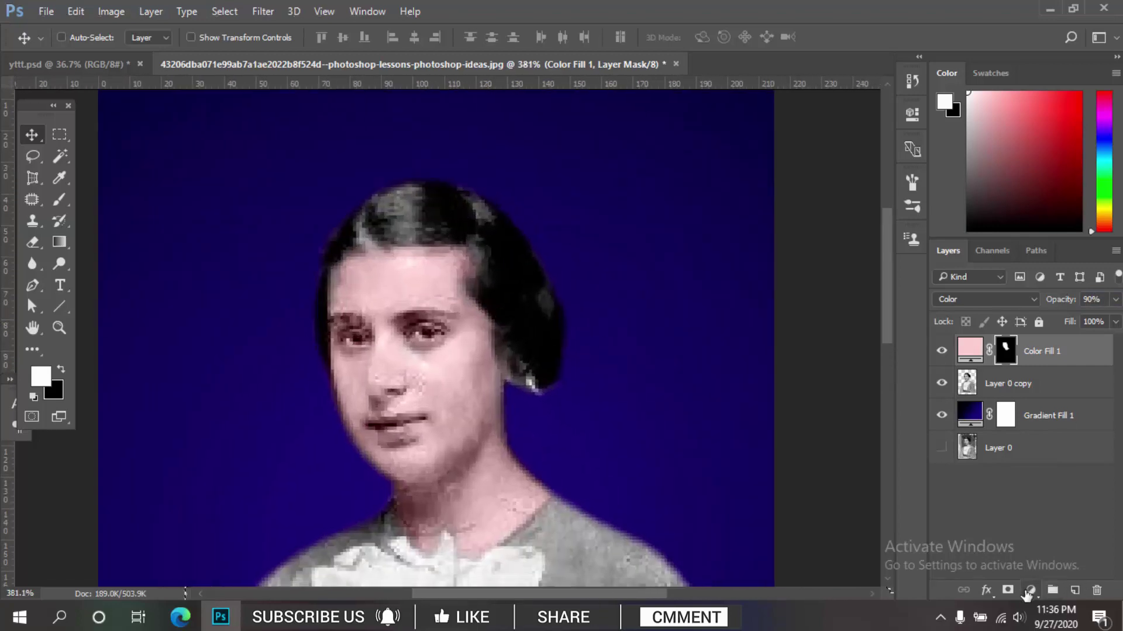
# - Add a near-black Solid Color fill layer and invert its mask to hide it
pyautogui.click(1029, 591)
pyautogui.click(1022, 237)
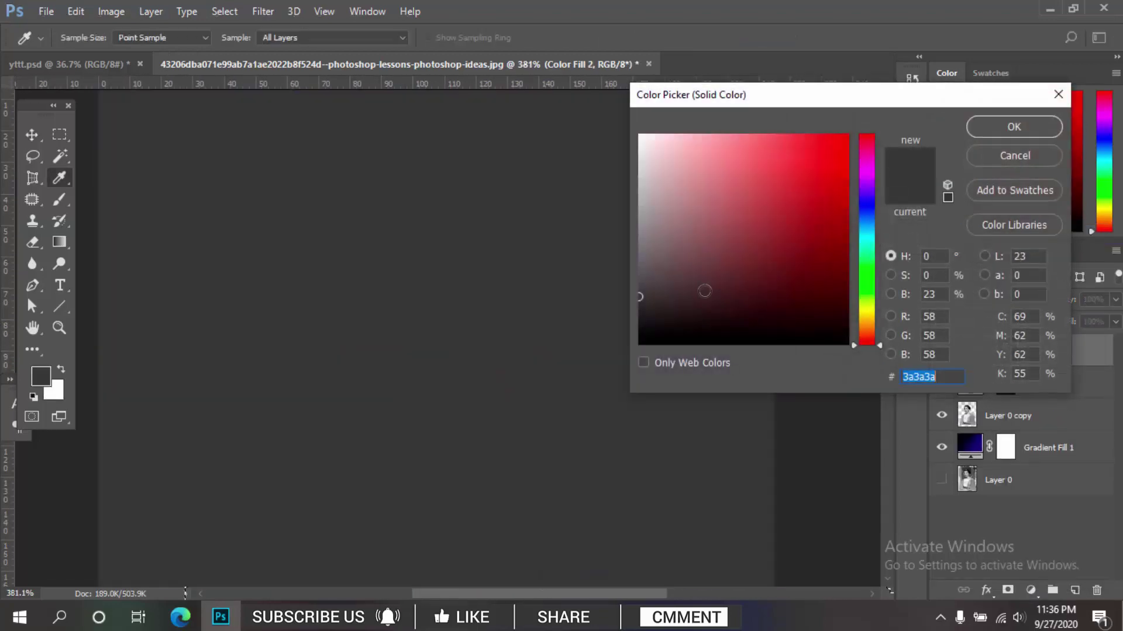
pyautogui.moveTo(704, 291); pyautogui.dragTo(616, 345)
pyautogui.click(1001, 134)
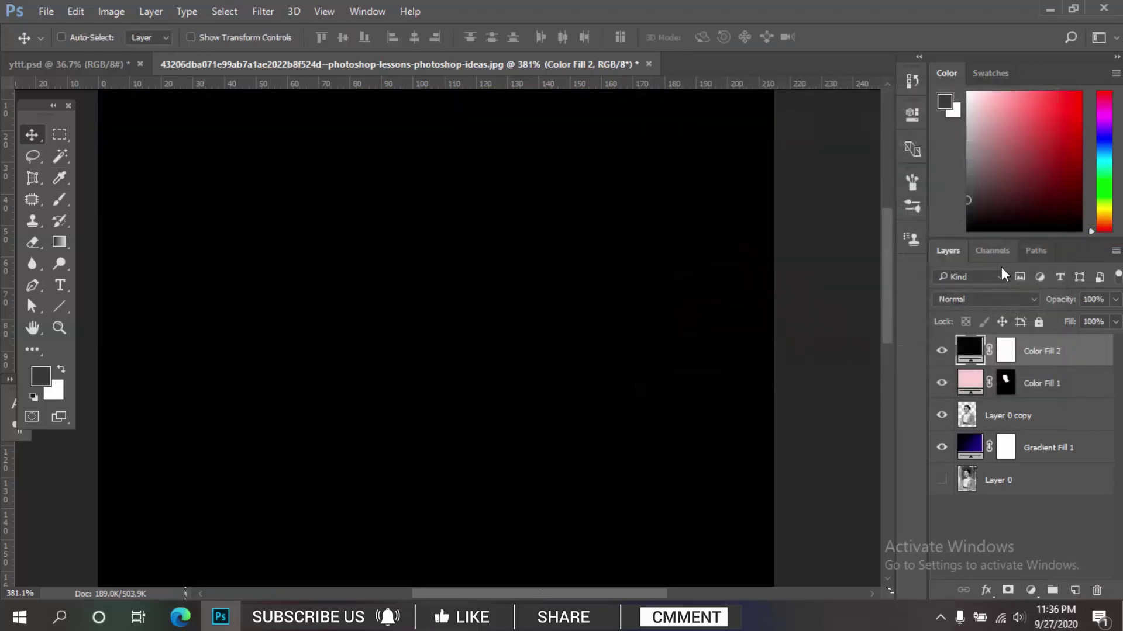
pyautogui.click(1006, 351)
pyautogui.press('d')
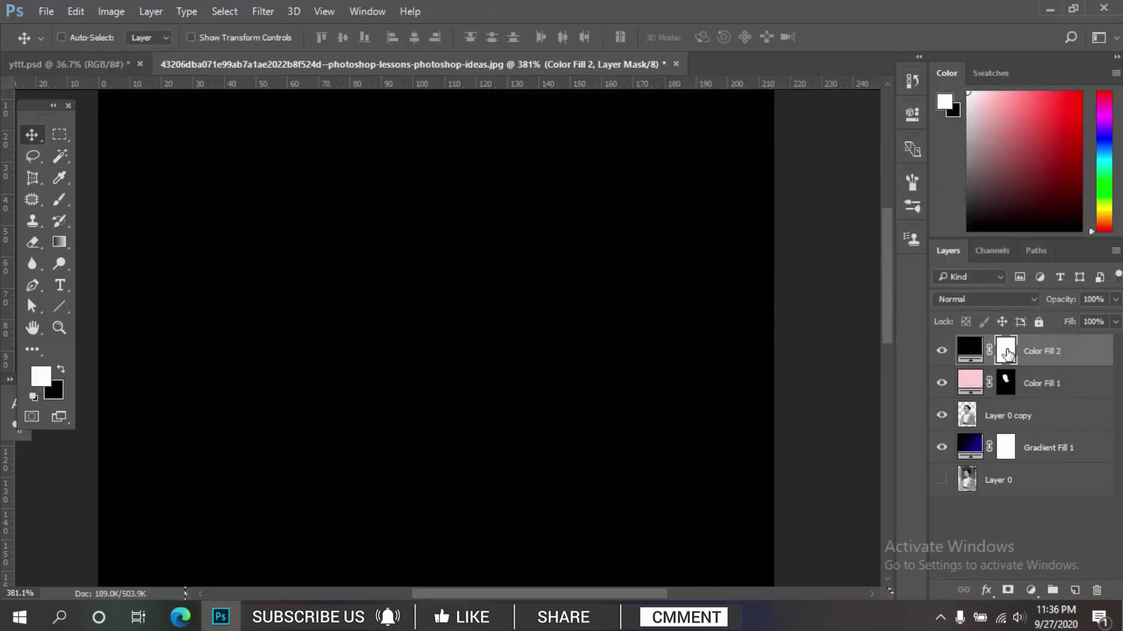
pyautogui.hotkey('ctrl', 'i')
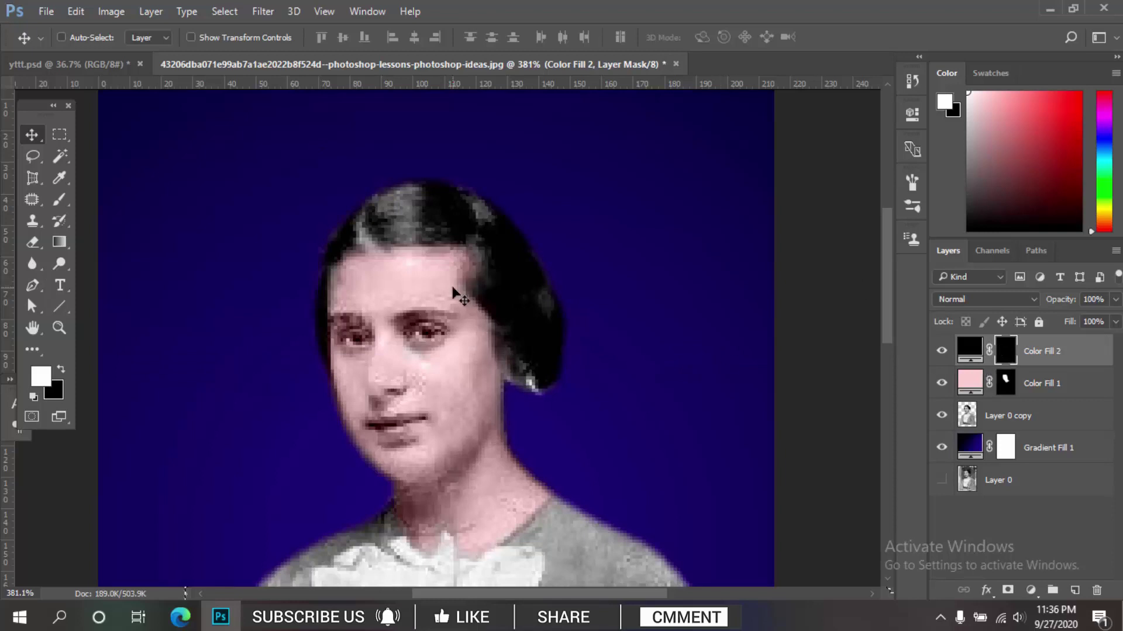
# - Paint the hair into the black fill's mask within the woman's outline selection, then deselect
pyautogui.press('b')
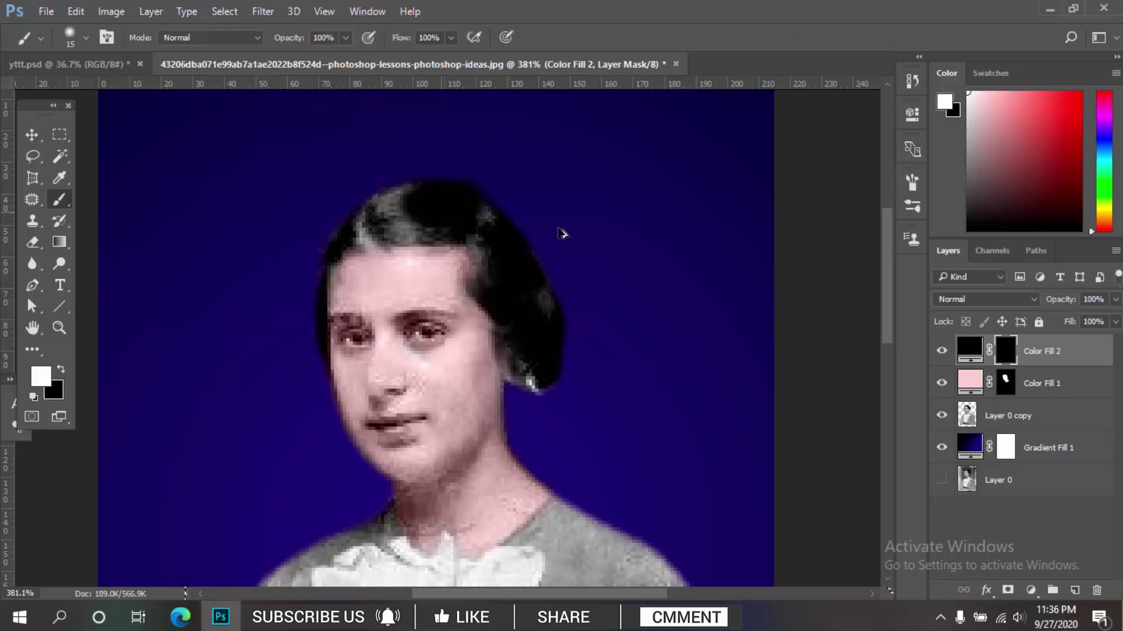
pyautogui.keyDown('ctrl'); pyautogui.click(968, 418); pyautogui.keyUp('ctrl')
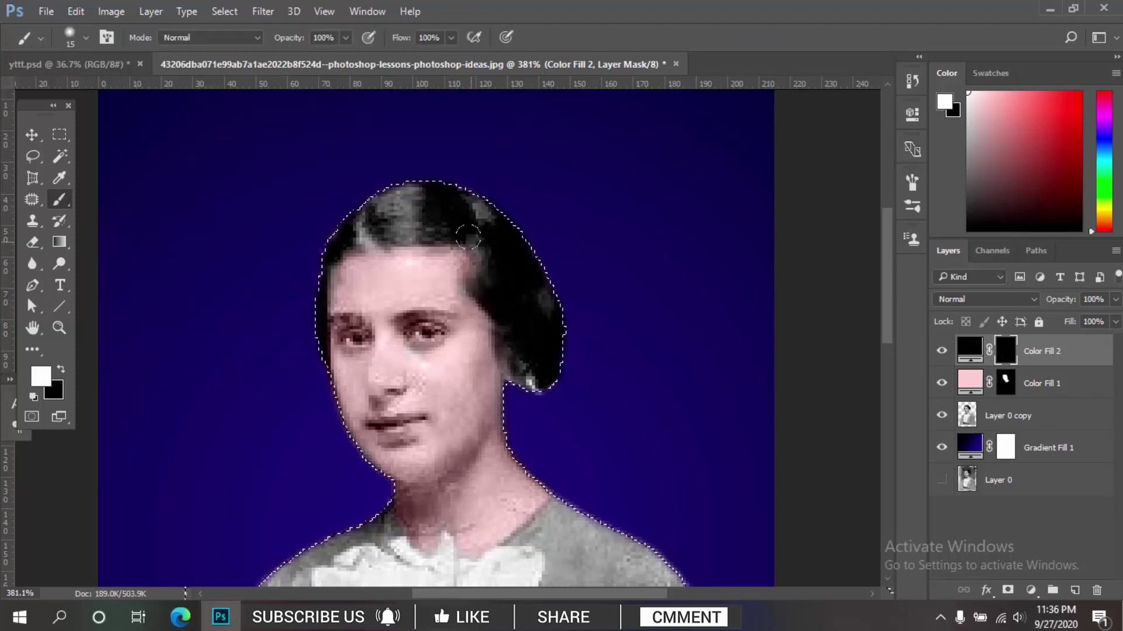
pyautogui.moveTo(432, 165)
pyautogui.mouseDown()
pyautogui.moveTo(484, 183)
pyautogui.moveTo(532, 318)
pyautogui.moveTo(531, 358)
pyautogui.mouseUp()
pyautogui.hotkey('ctrl', 'd')
pyautogui.hotkey('ctrl', 'z')
pyautogui.scroll(-1, 258, 168)
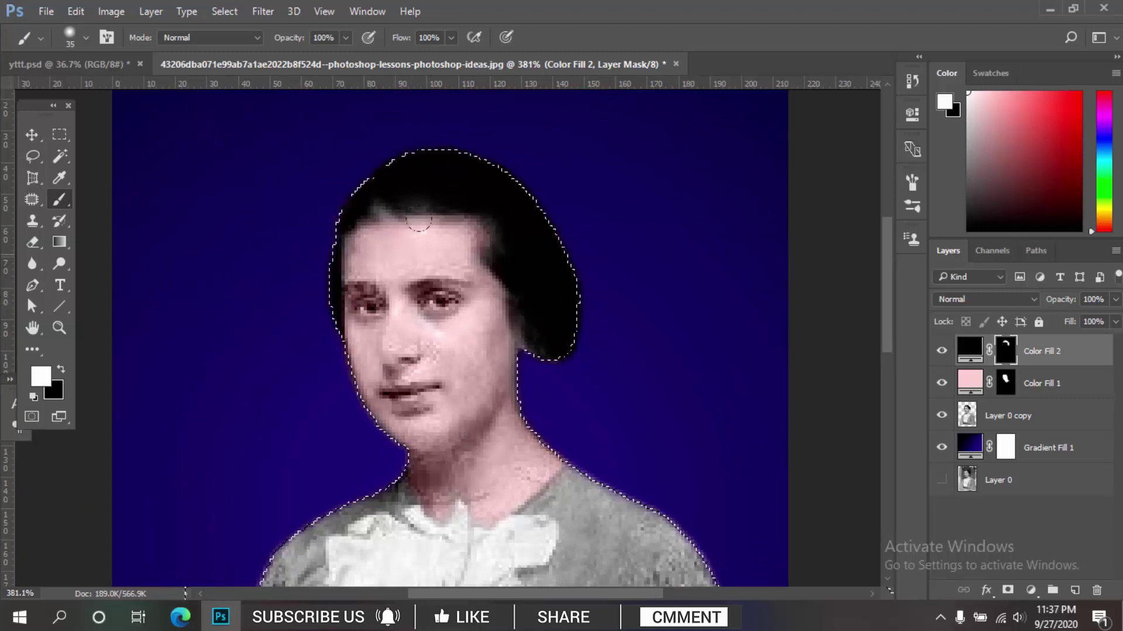
pyautogui.press('v')
pyautogui.hotkey('ctrl', 'd')
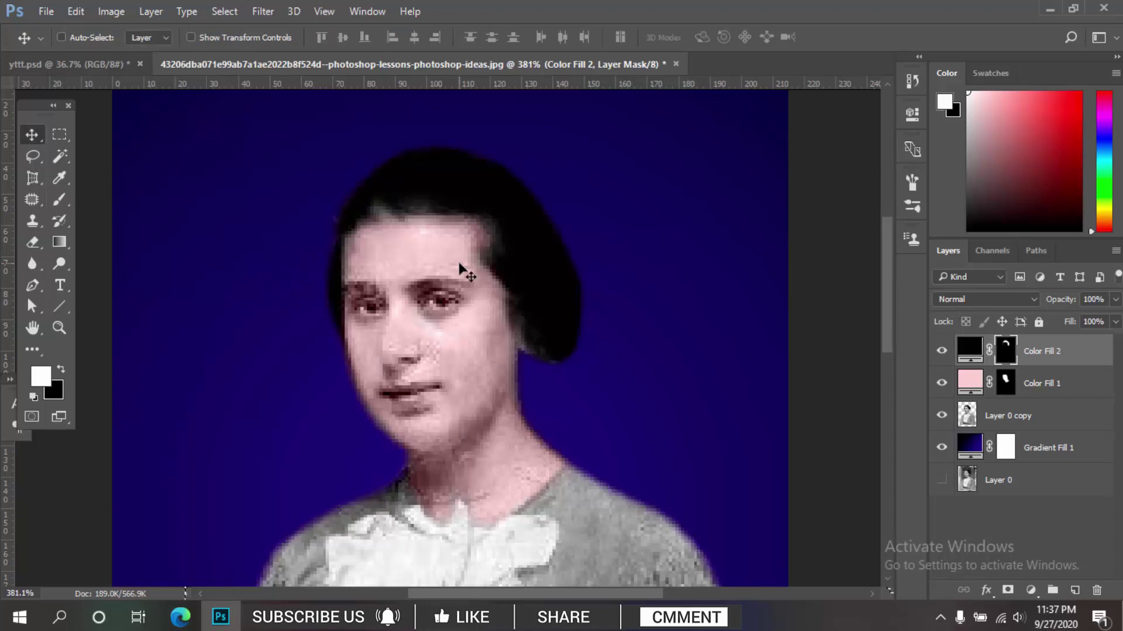
# - Set the hair colour fill's blend mode to Soft Light and compare the result
pyautogui.scroll(-2, 566, 313)
pyautogui.scroll(-1, 546, 346)
pyautogui.scroll(2, 547, 347)
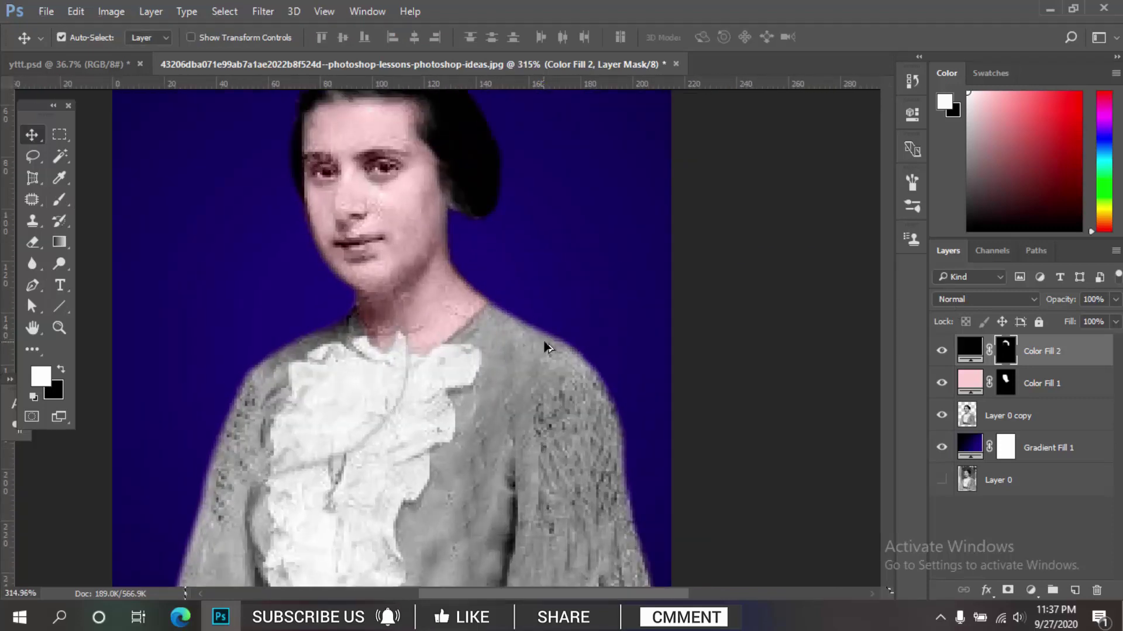
pyautogui.click(1015, 301)
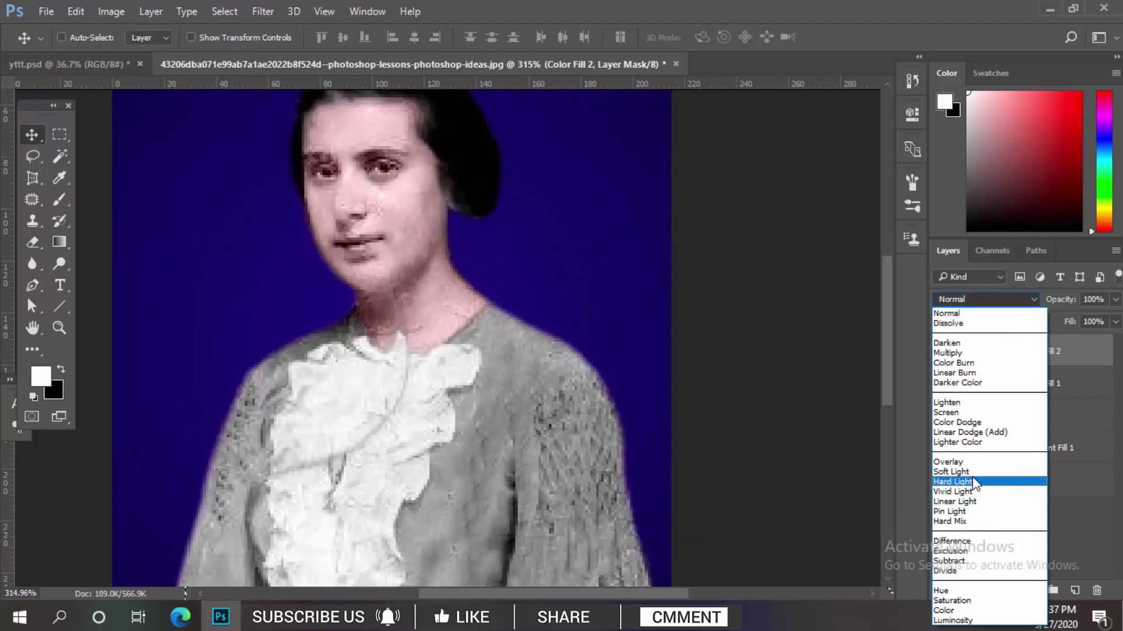
pyautogui.click(950, 472)
pyautogui.moveTo(542, 227); pyautogui.dragTo(561, 282)
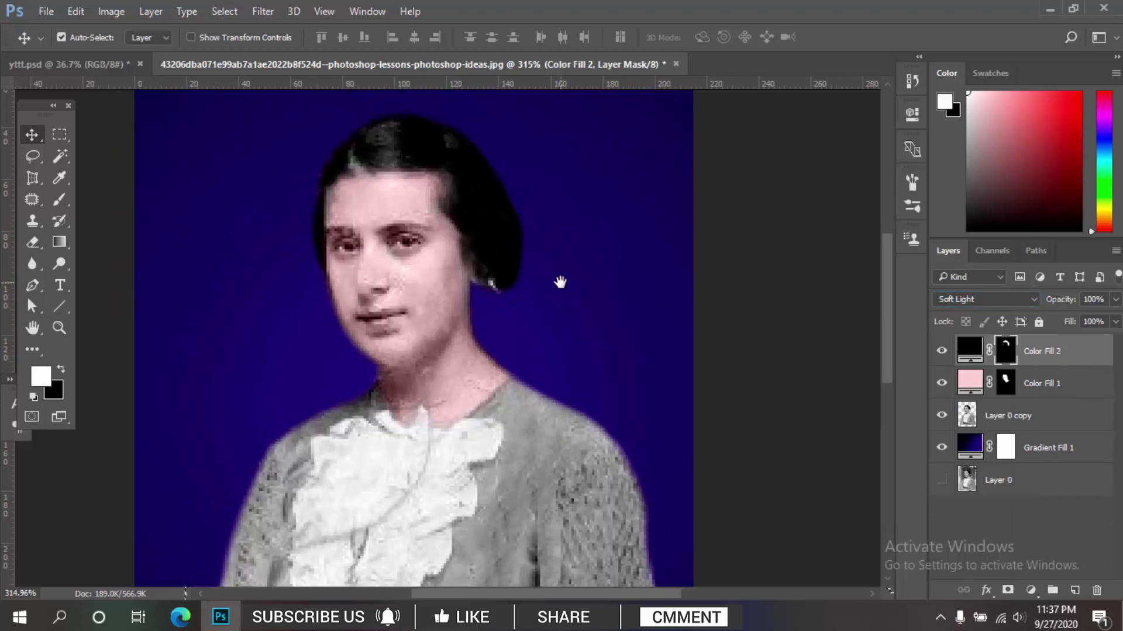
pyautogui.click(941, 353)
pyautogui.click(941, 352)
# - Lower the hair colour fill's opacity to 55% and compare with and without it
pyautogui.click(1030, 353)
pyautogui.click(1116, 299)
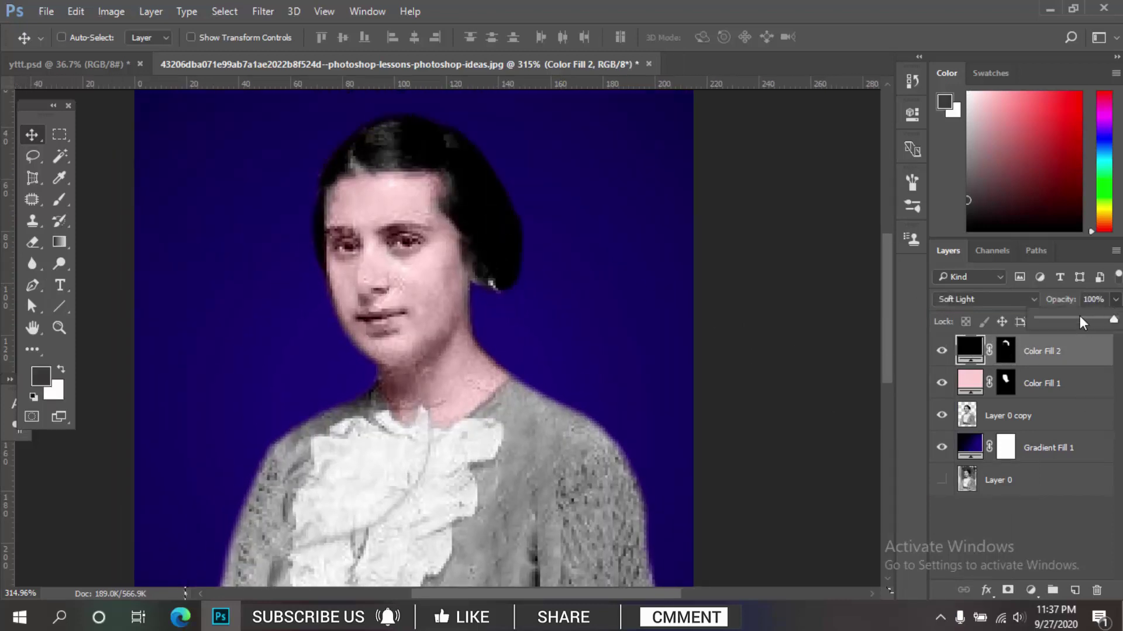
pyautogui.click(1080, 320)
pyautogui.click(941, 351)
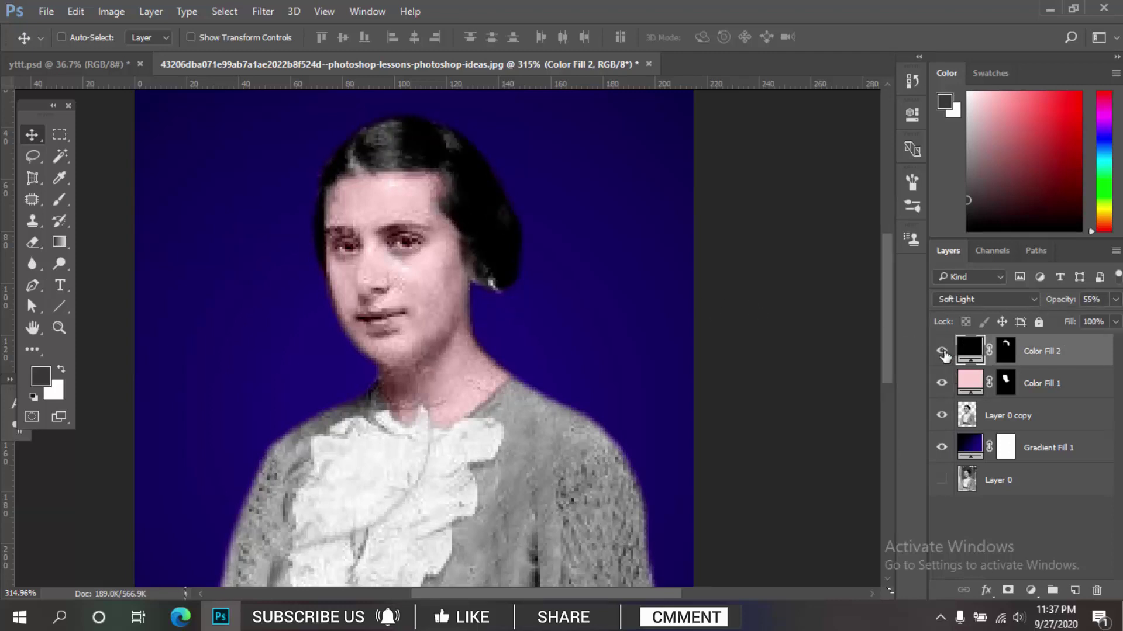
pyautogui.scroll(-3, 555, 288)
pyautogui.scroll(-2, 555, 288)
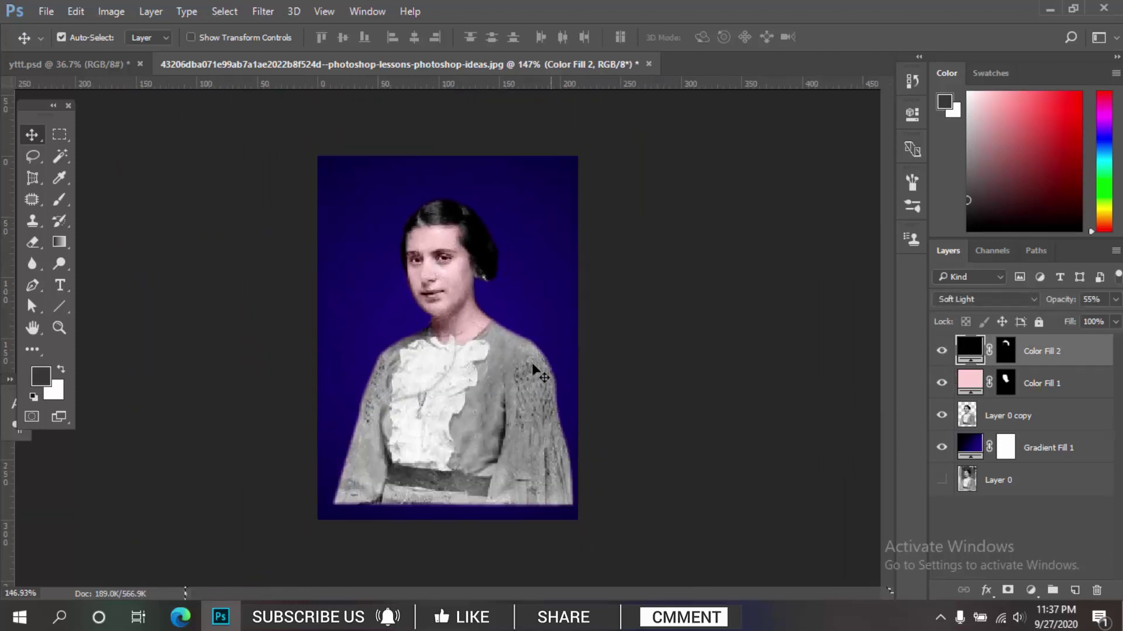
pyautogui.scroll(1, 555, 367)
pyautogui.scroll(1, 570, 345)
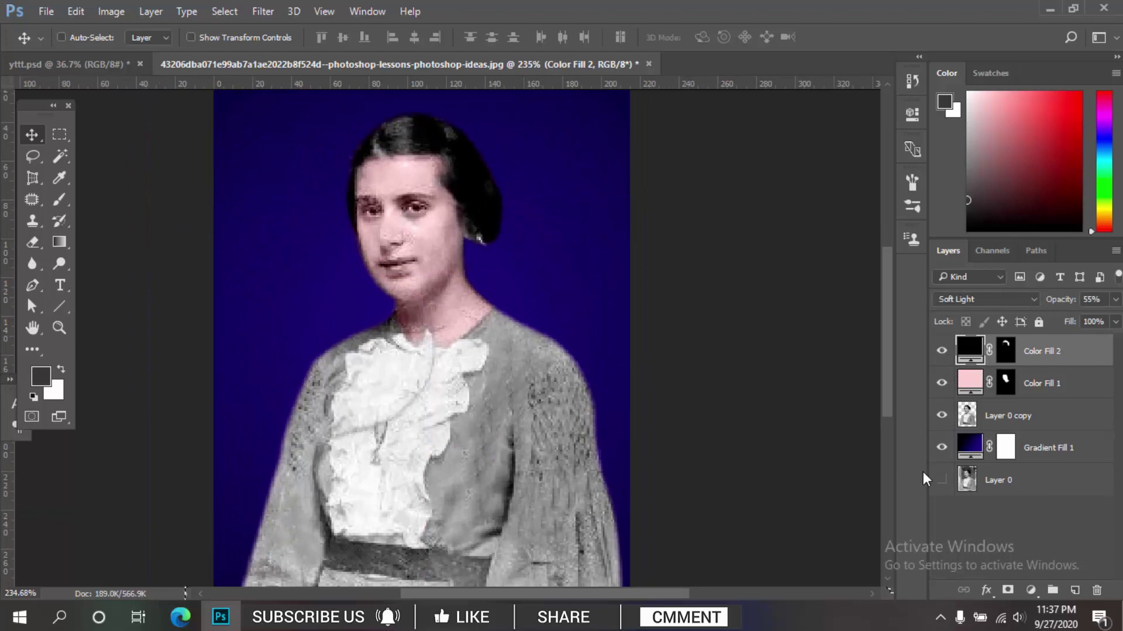
# - Add a deep blue (#110381) Color Fill 3, move it to the top, and select its mask
pyautogui.click(1039, 421)
pyautogui.click(1030, 594)
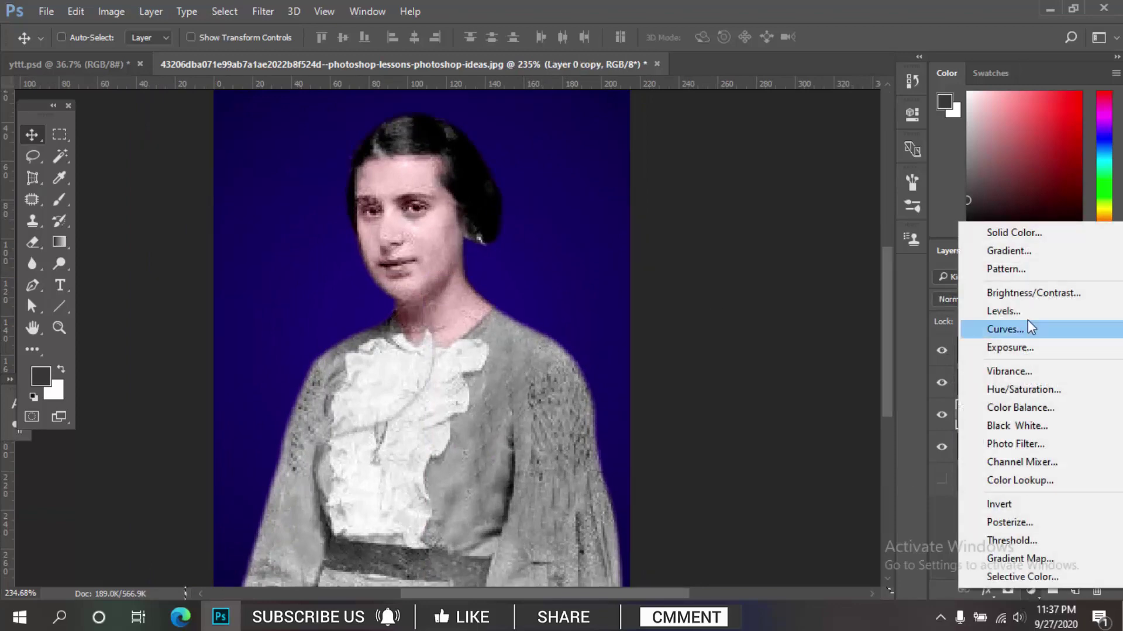
pyautogui.click(1015, 236)
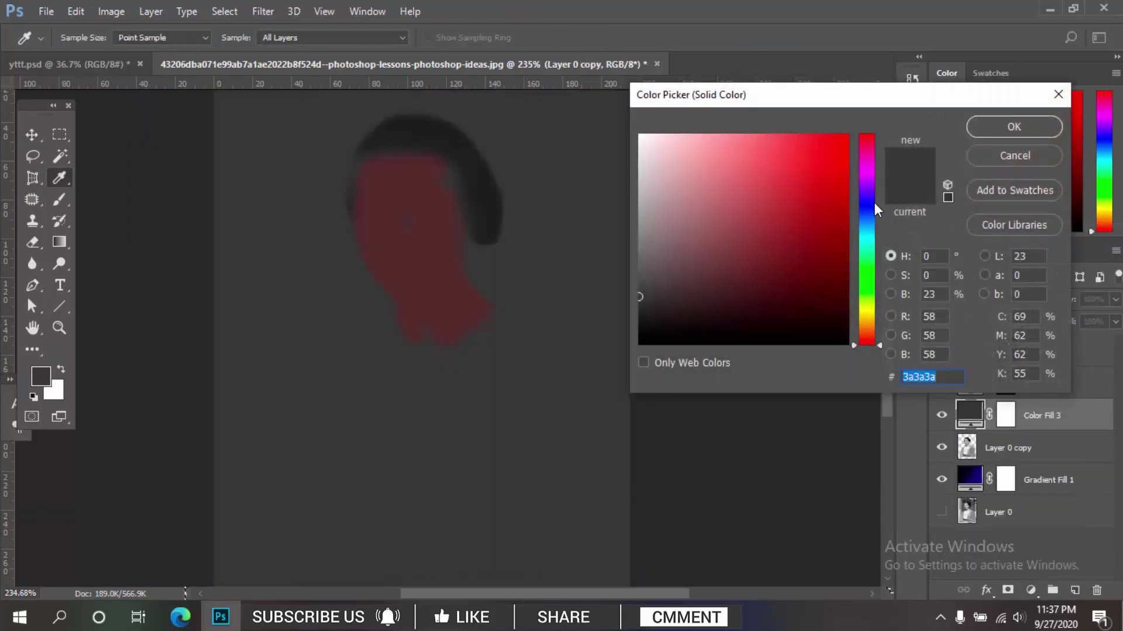
pyautogui.click(875, 202)
pyautogui.moveTo(839, 247); pyautogui.dragTo(844, 234)
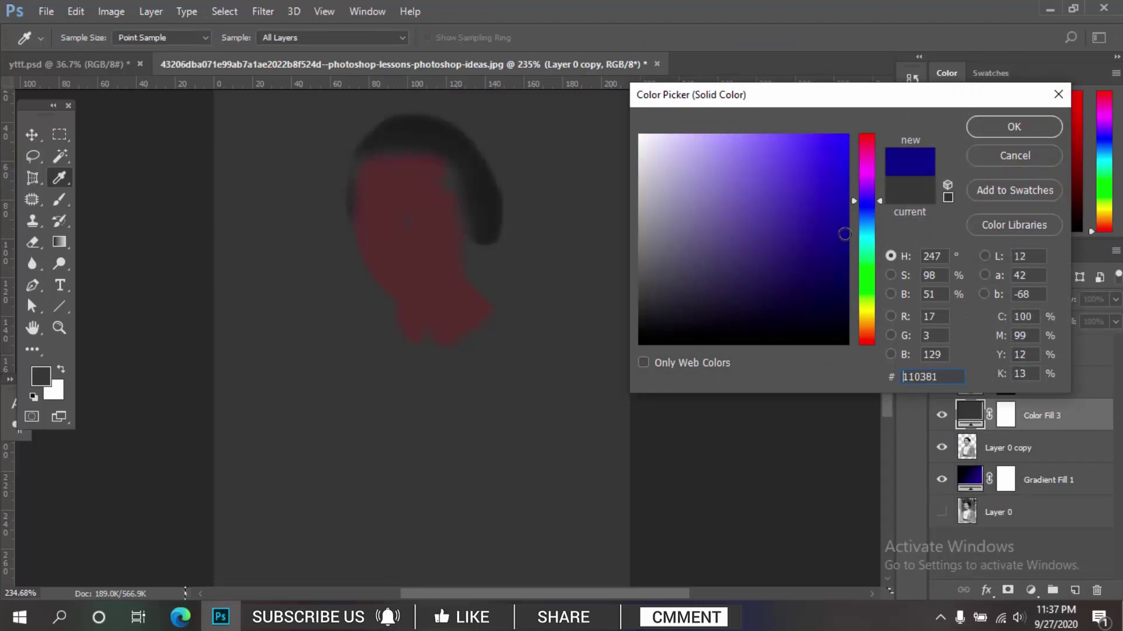
pyautogui.click(995, 126)
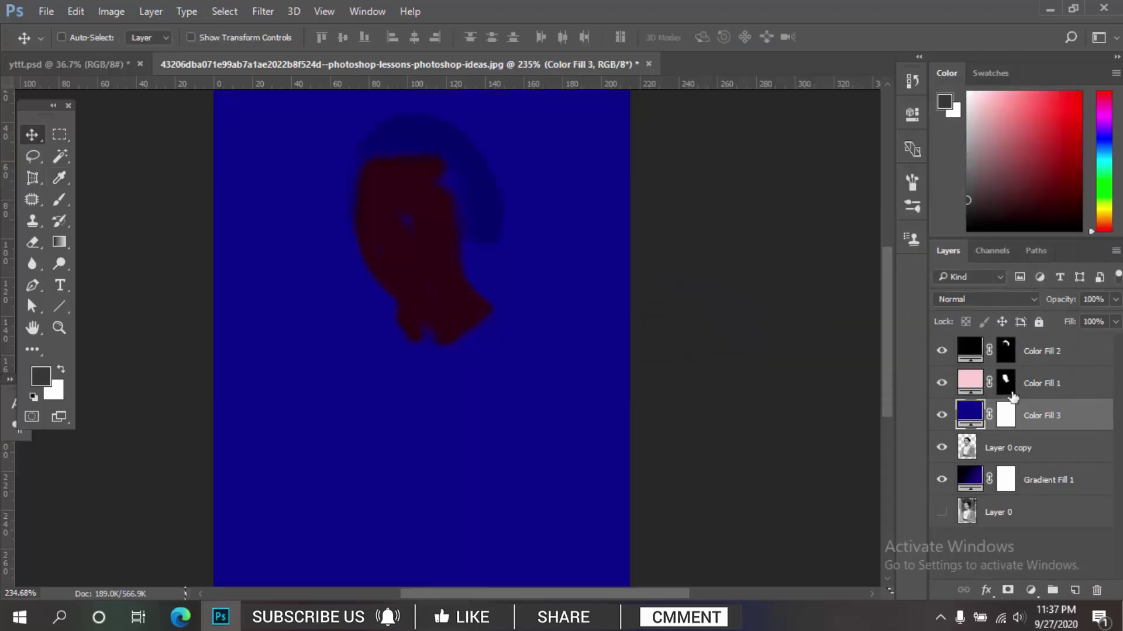
pyautogui.moveTo(1036, 419); pyautogui.dragTo(1051, 338)
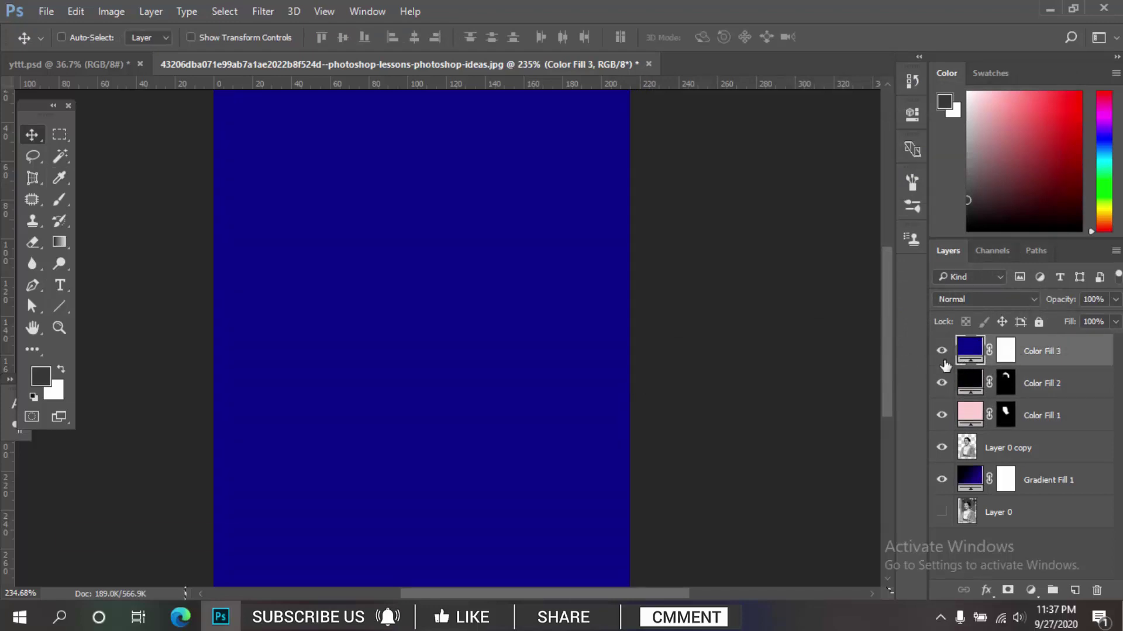
pyautogui.click(1006, 356)
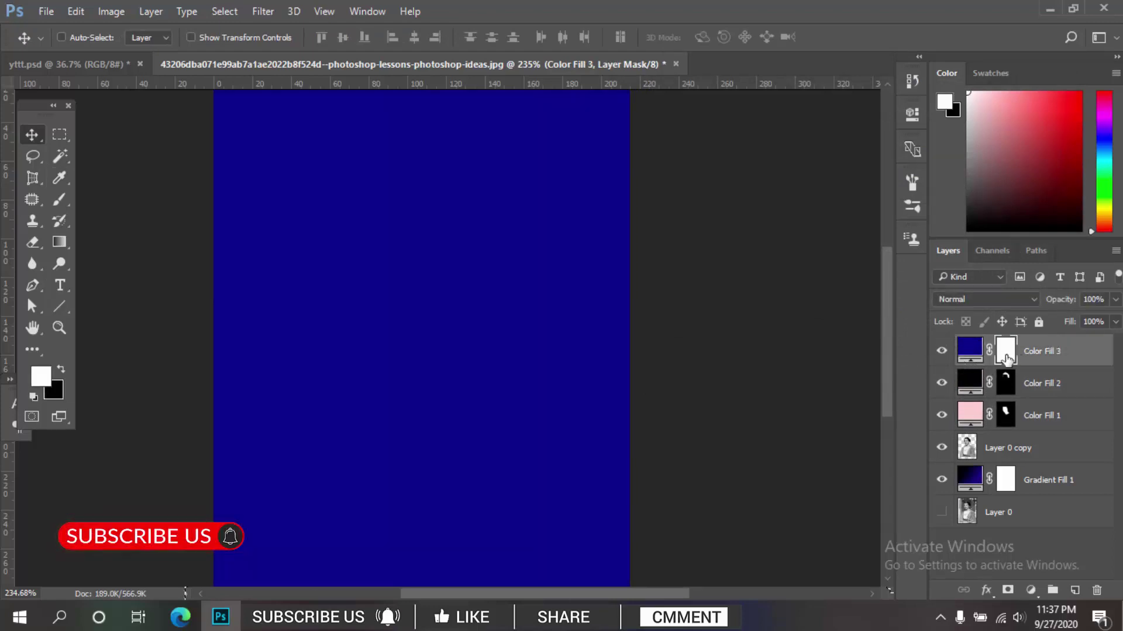
# - Invert the blue fill's mask and paint it back over the dress's right shoulder and sleeve
pyautogui.hotkey('ctrl', '0')
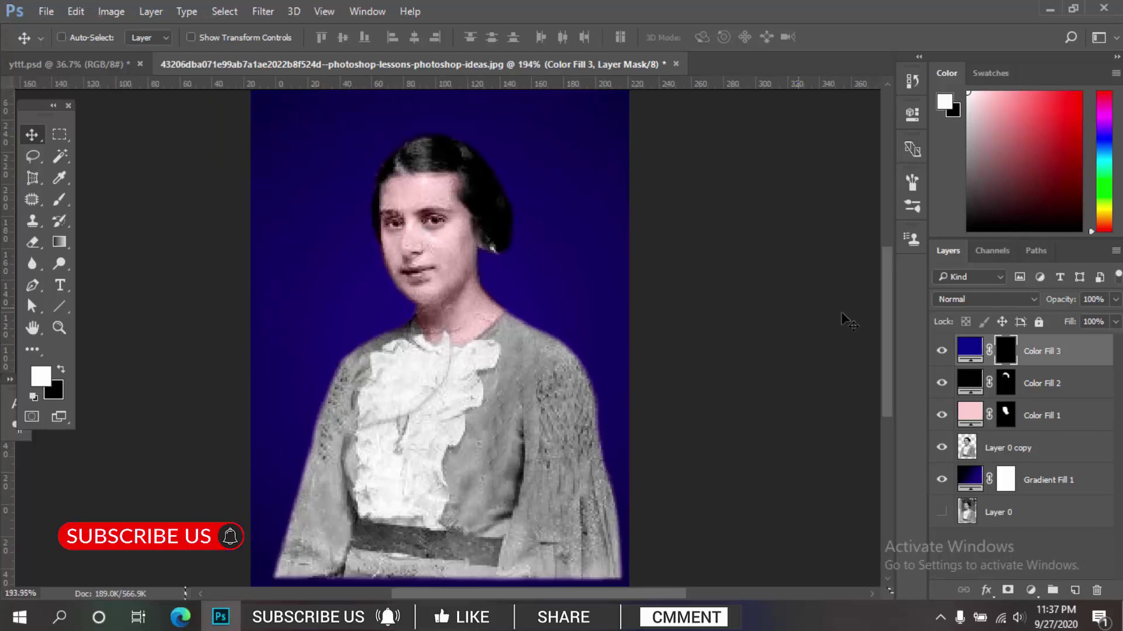
pyautogui.hotkey('ctrl', '+')
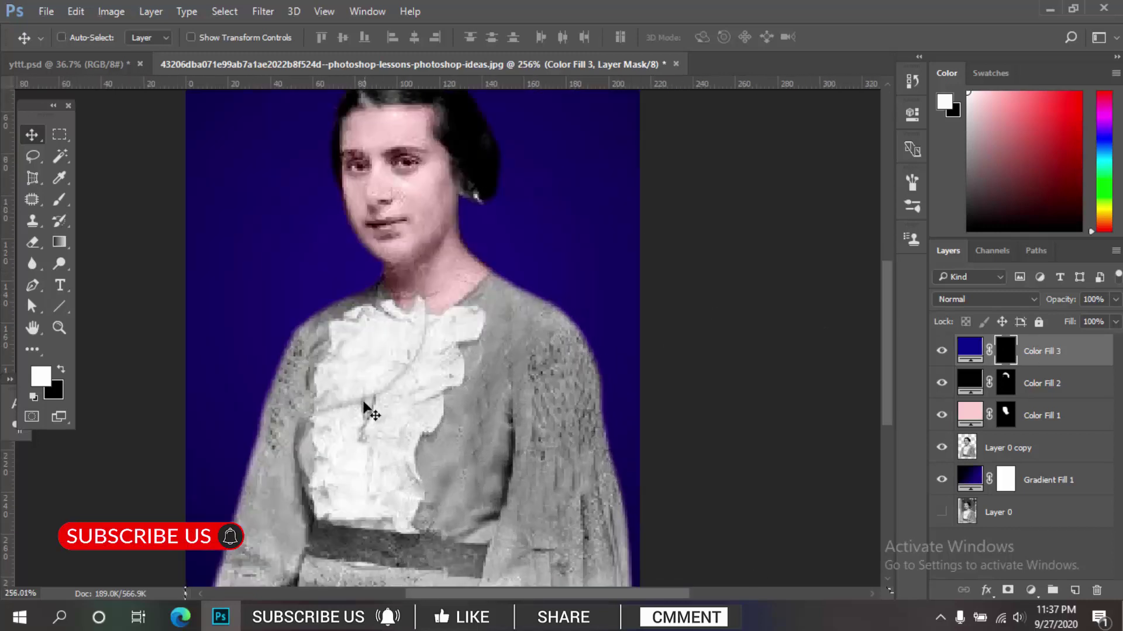
pyautogui.press('b')
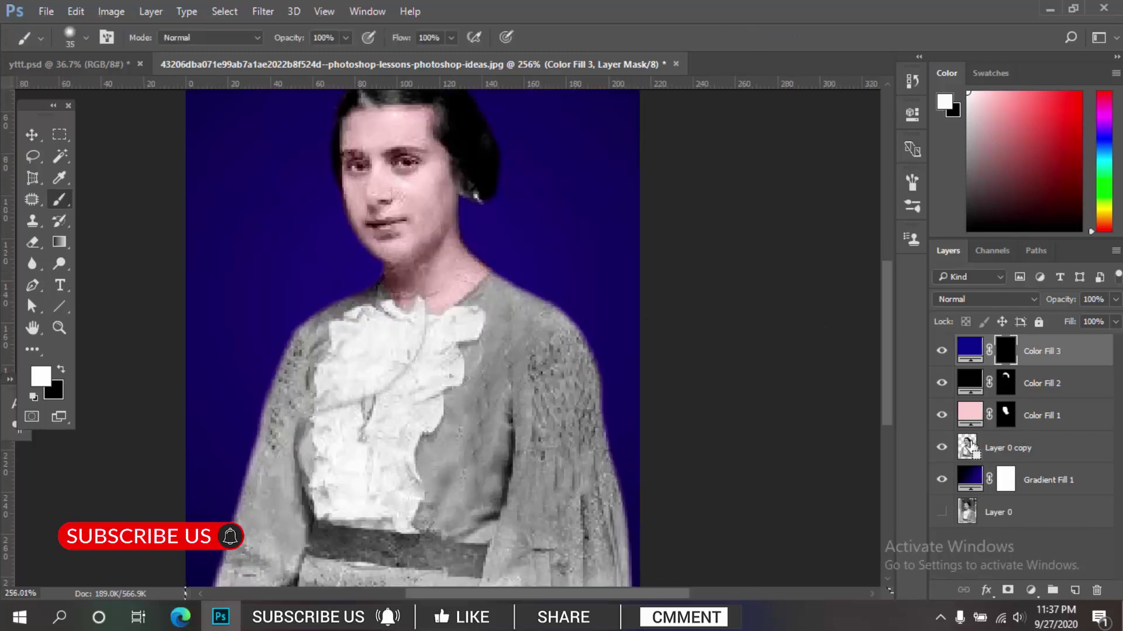
pyautogui.keyDown('ctrl'); pyautogui.click(968, 447); pyautogui.keyUp('ctrl')
pyautogui.moveTo(538, 296); pyautogui.dragTo(587, 457)
pyautogui.moveTo(562, 416); pyautogui.dragTo(572, 365)
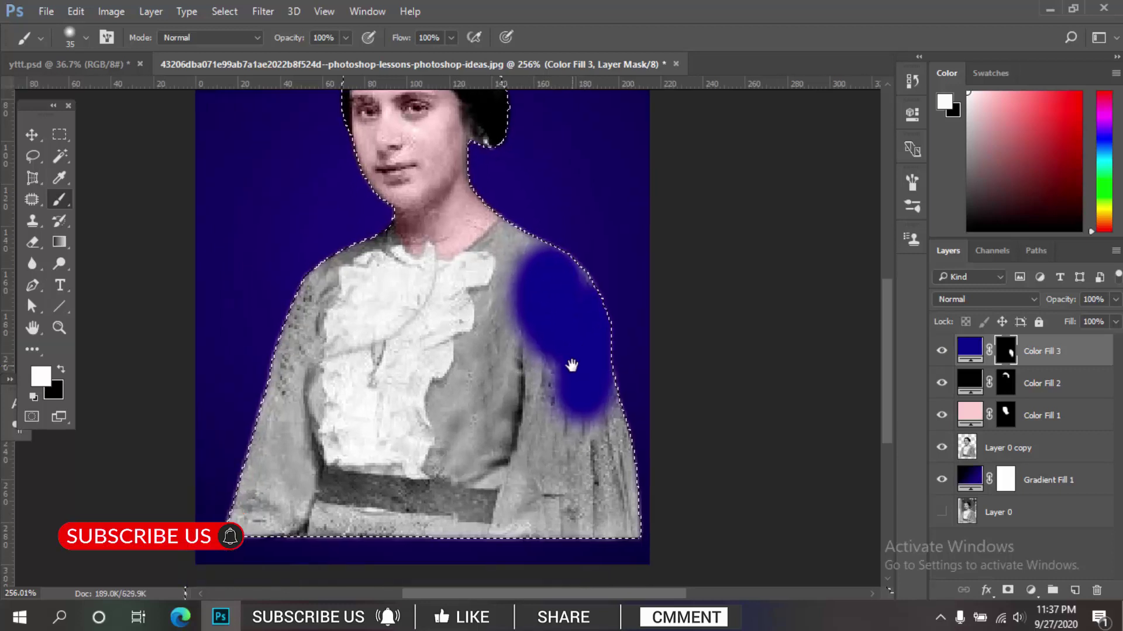
pyautogui.moveTo(572, 293)
pyautogui.mouseDown()
pyautogui.moveTo(552, 508)
pyautogui.moveTo(515, 462)
pyautogui.mouseUp()
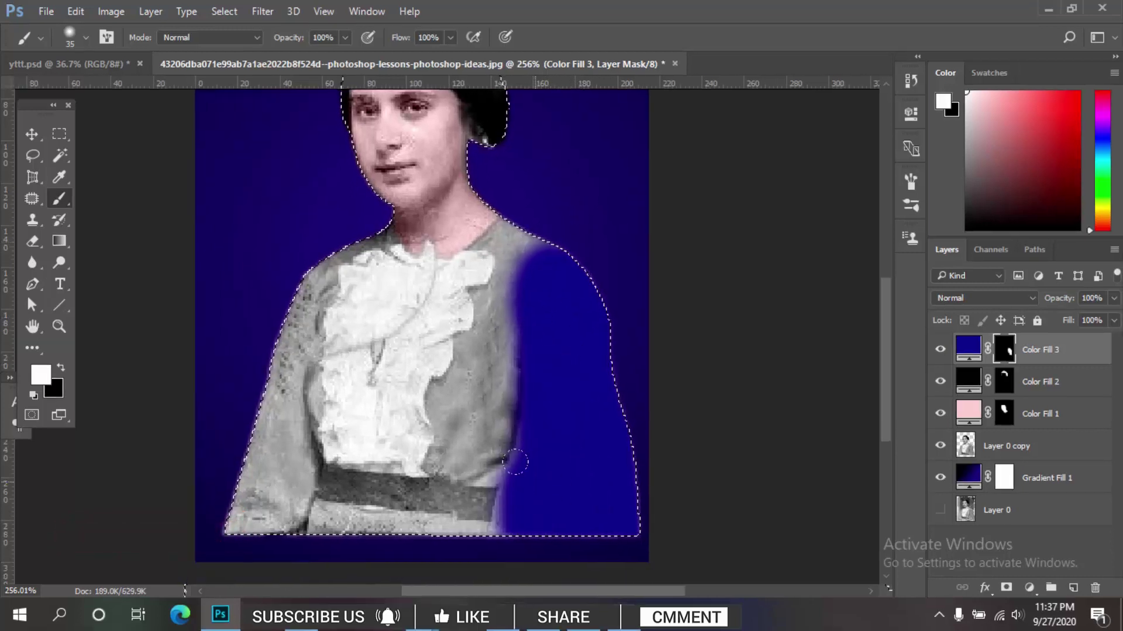
pyautogui.moveTo(609, 303); pyautogui.dragTo(526, 439)
pyautogui.scroll(1, 527, 439)
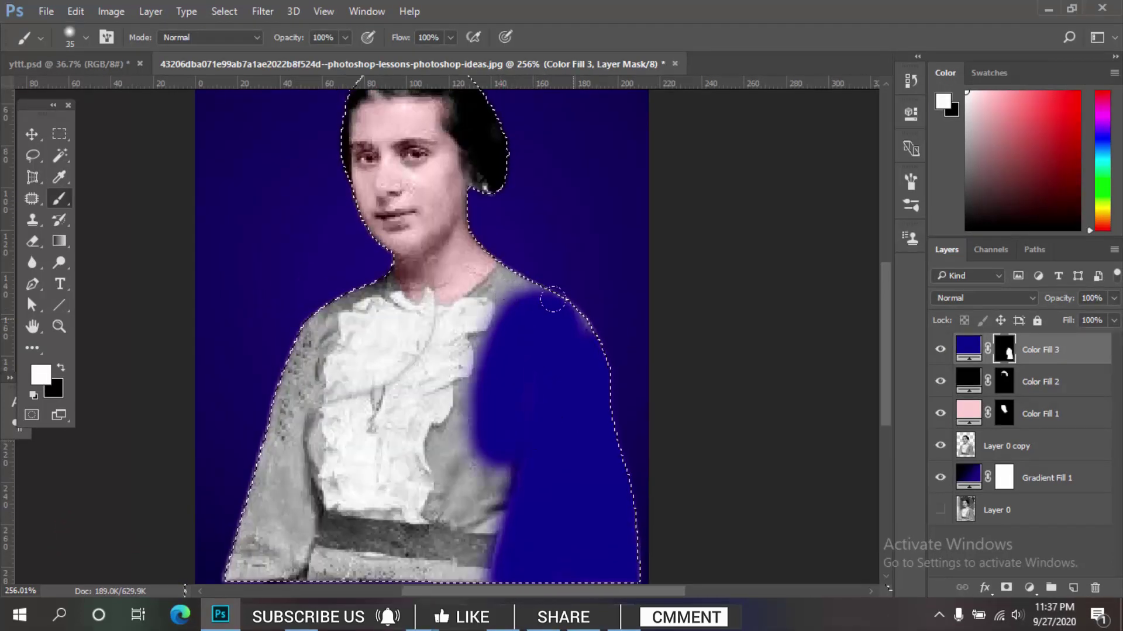
pyautogui.scroll(1, 550, 295)
pyautogui.scroll(1, 546, 280)
pyautogui.scroll(1, 515, 290)
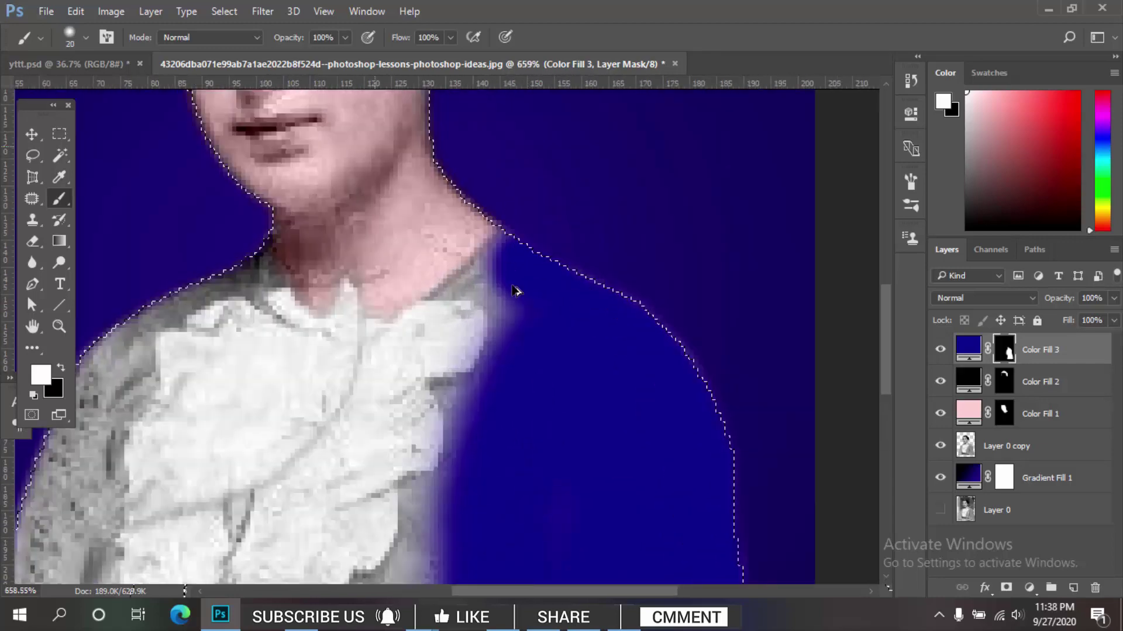
# - Refine the blue along the collar, ruffle edges and neck with smaller brushes, then deselect
pyautogui.keyDown('alt'); pyautogui.rightClick(514, 291); pyautogui.keyUp('alt')
pyautogui.moveTo(524, 286); pyautogui.dragTo(427, 301)
pyautogui.moveTo(499, 301); pyautogui.dragTo(528, 219)
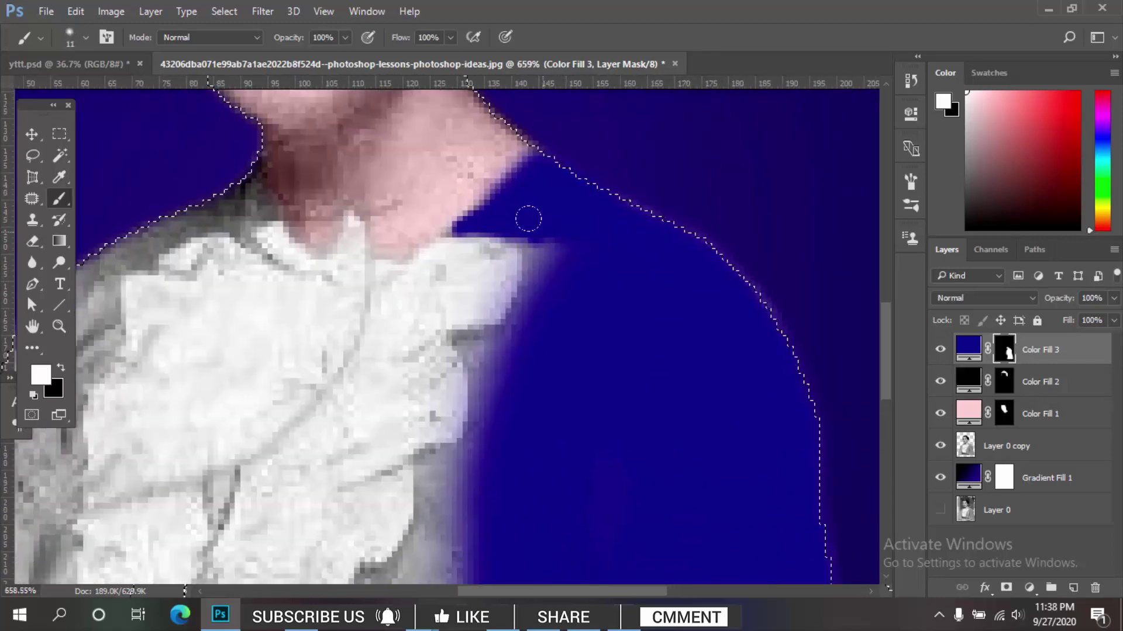
pyautogui.keyDown('alt'); pyautogui.rightClick(556, 295); pyautogui.keyUp('alt')
pyautogui.moveTo(556, 295); pyautogui.dragTo(515, 328)
pyautogui.scroll(-1, 571, 246)
pyautogui.moveTo(543, 275); pyautogui.dragTo(518, 338)
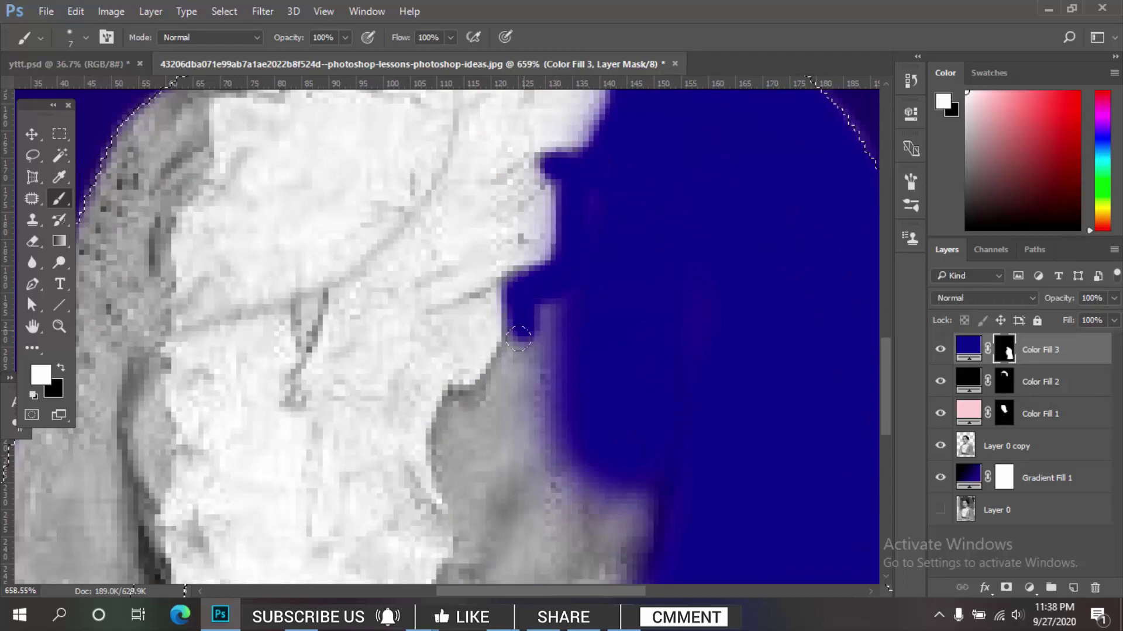
pyautogui.keyDown('alt'); pyautogui.rightClick(519, 338); pyautogui.keyUp('alt')
pyautogui.scroll(-2, 584, 300)
pyautogui.moveTo(584, 301)
pyautogui.mouseDown()
pyautogui.moveTo(609, 321)
pyautogui.moveTo(409, 351)
pyautogui.mouseUp()
pyautogui.scroll(1, 585, 321)
pyautogui.scroll(-3, 585, 337)
pyautogui.scroll(-1, 546, 366)
pyautogui.scroll(2, 351, 292)
pyautogui.moveTo(266, 251); pyautogui.dragTo(326, 321)
pyautogui.scroll(3, 351, 293)
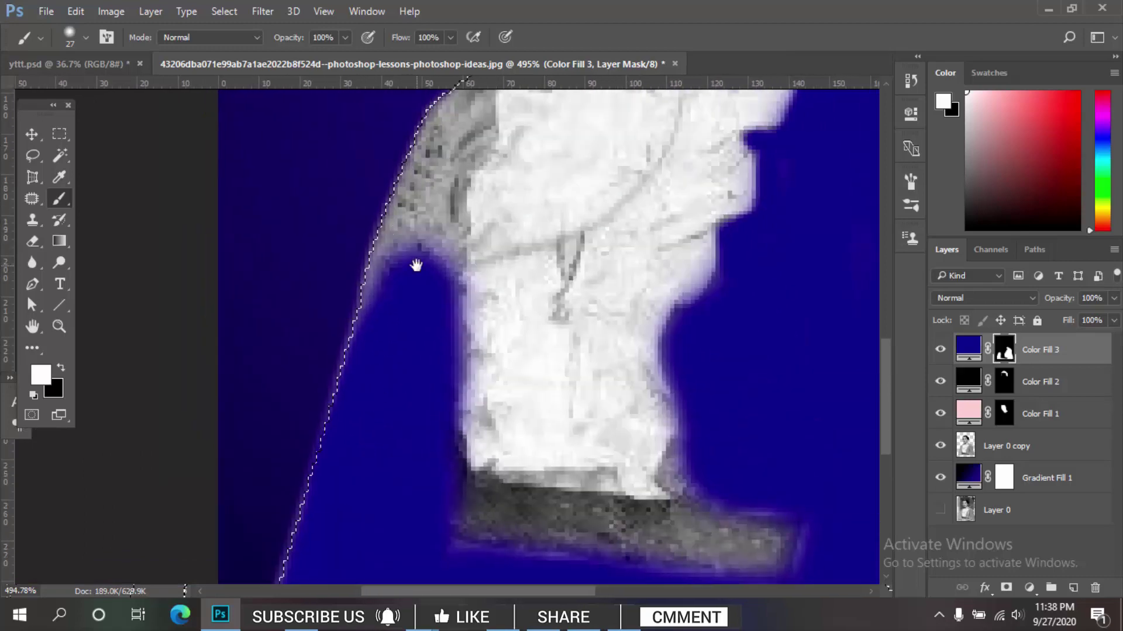
pyautogui.moveTo(416, 266); pyautogui.dragTo(421, 394)
pyautogui.keyDown('alt'); pyautogui.rightClick(421, 393); pyautogui.keyUp('alt')
pyautogui.scroll(1, 401, 243)
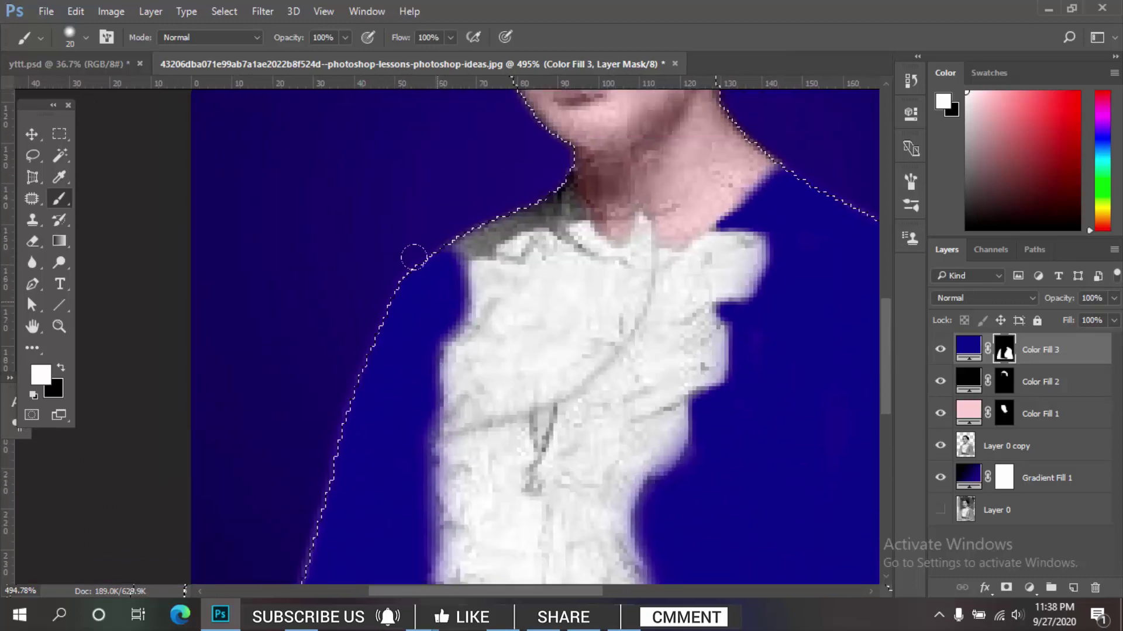
pyautogui.scroll(1, 414, 256)
pyautogui.press('[')
pyautogui.press('[')
pyautogui.press('[')
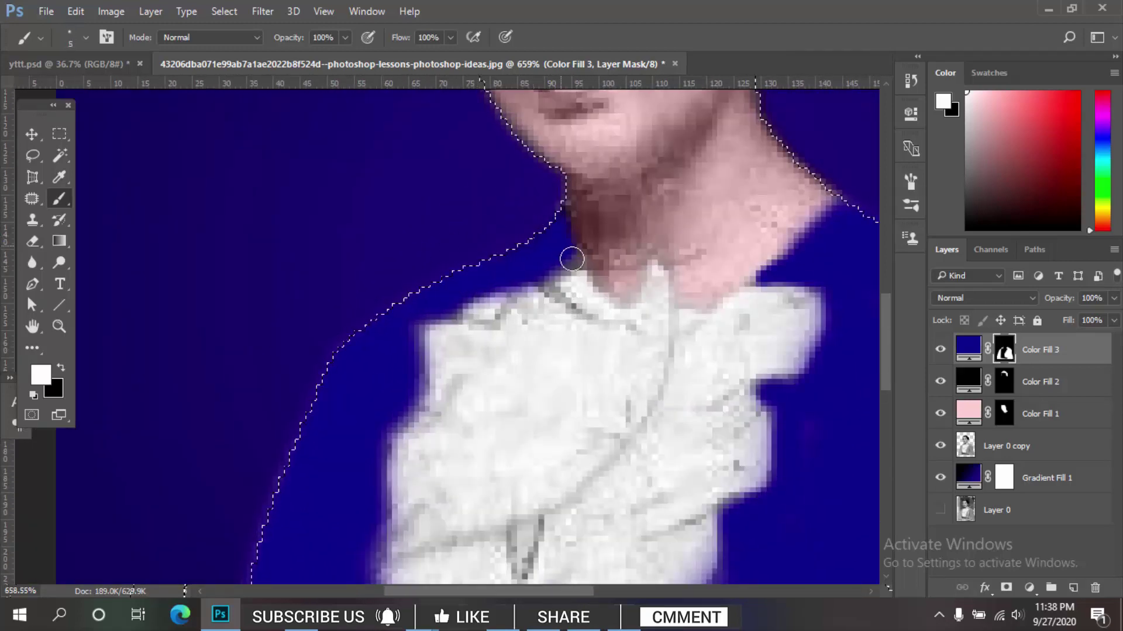
pyautogui.moveTo(572, 259); pyautogui.dragTo(541, 295)
pyautogui.scroll(-3, 514, 301)
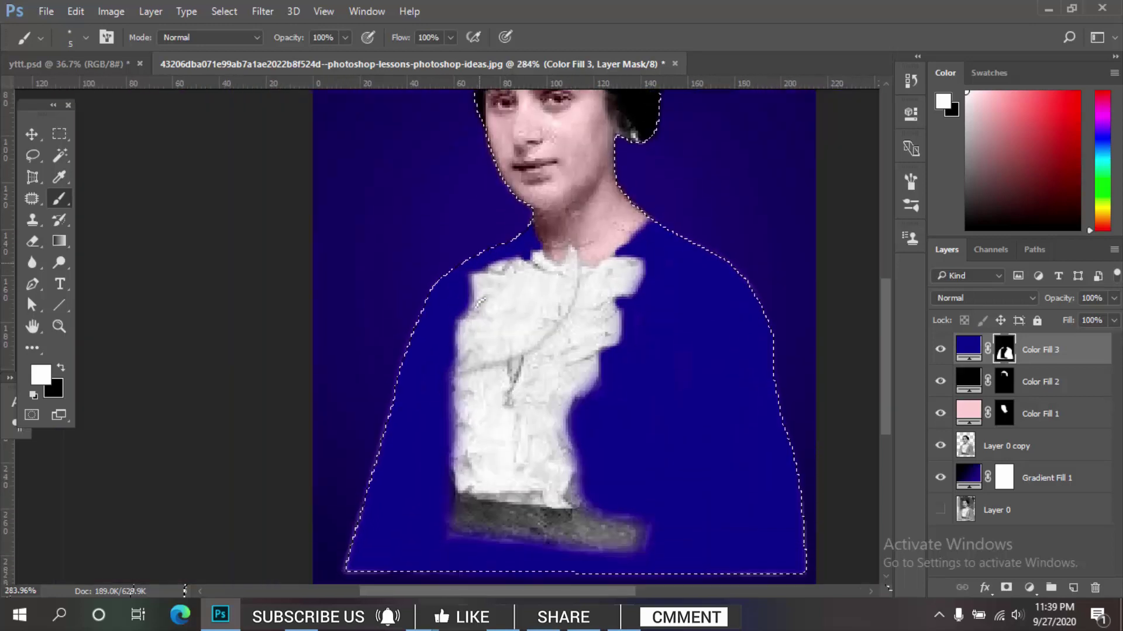
pyautogui.press('v')
pyautogui.scroll(-2, 584, 331)
pyautogui.hotkey('ctrl', 'd')
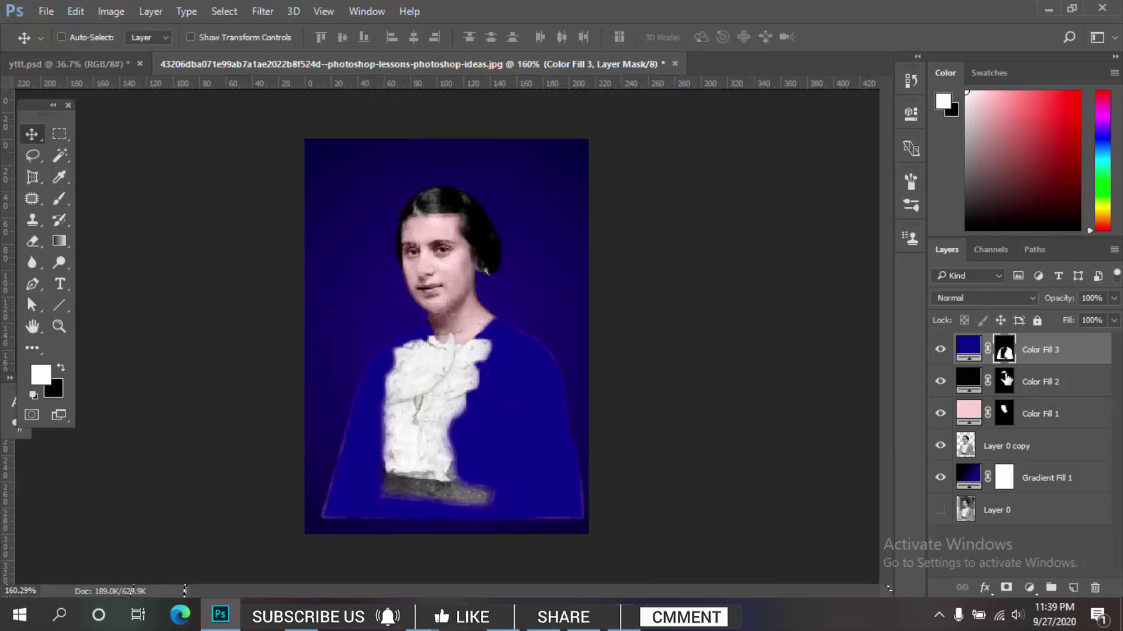
# - Set Color Fill 3's blend mode to Color and zoom in on the chest
pyautogui.click(954, 296)
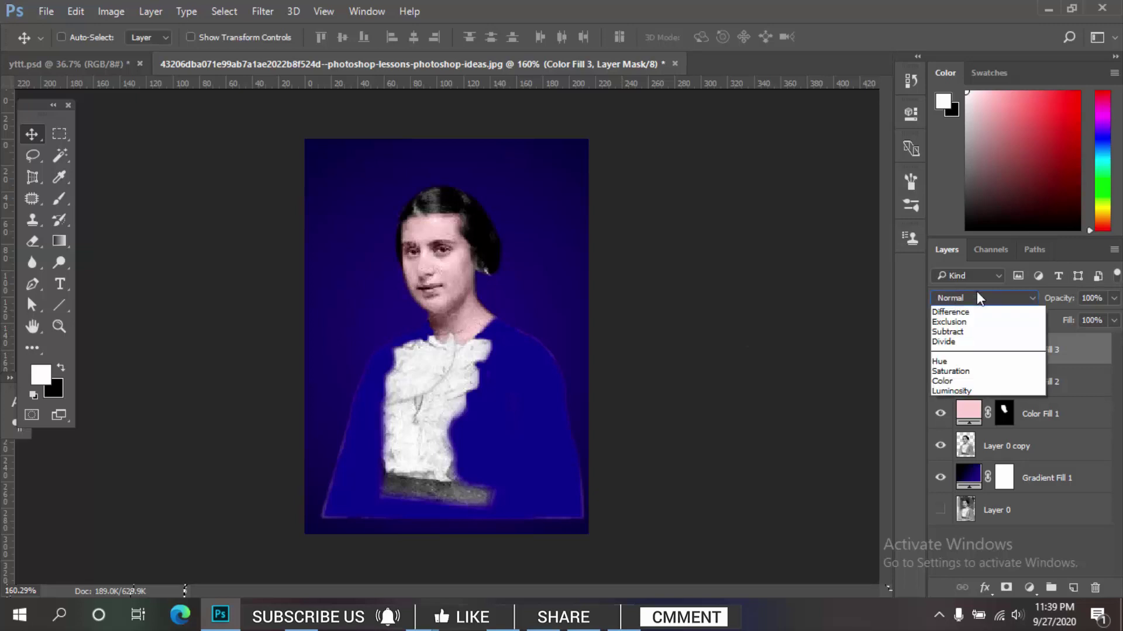
pyautogui.click(959, 608)
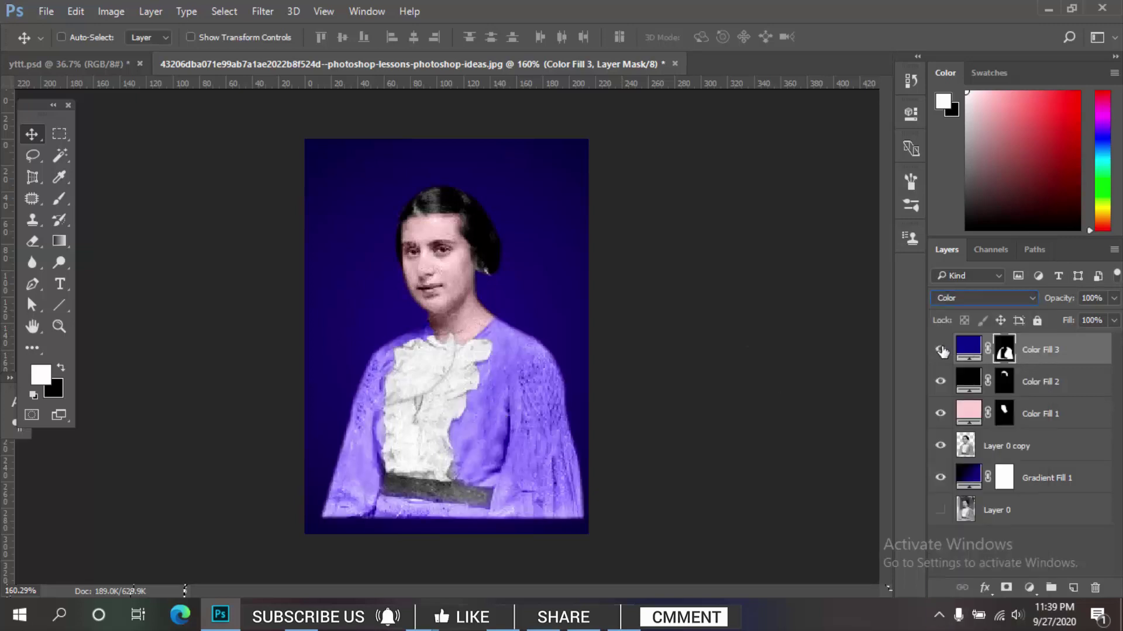
pyautogui.press('Return')
pyautogui.scroll(2, 458, 415)
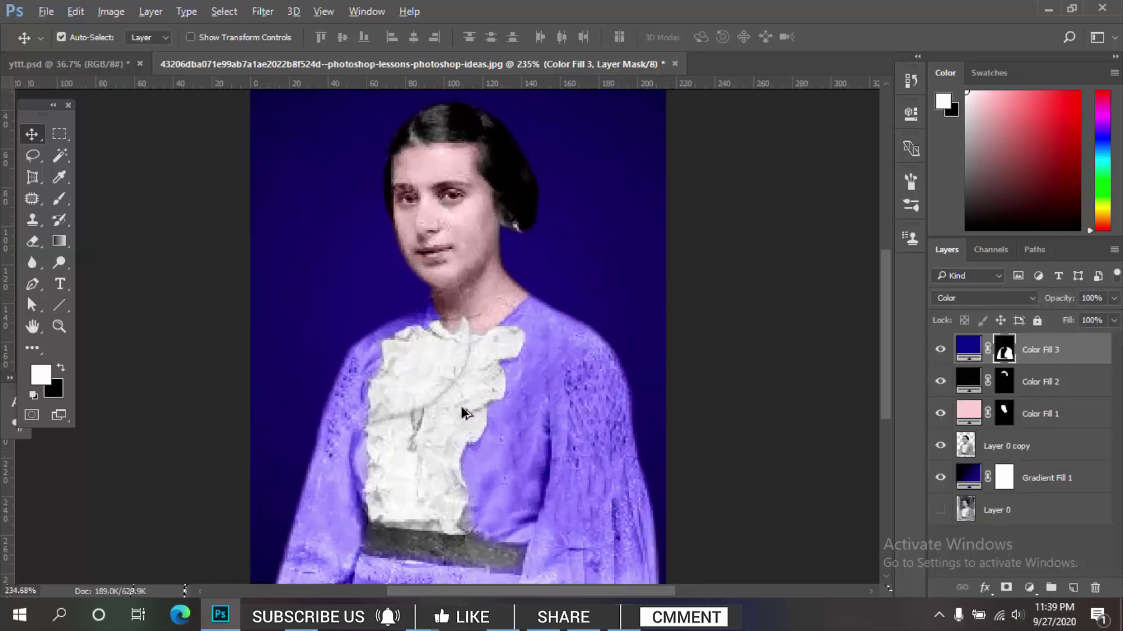
pyautogui.moveTo(464, 408); pyautogui.dragTo(549, 267)
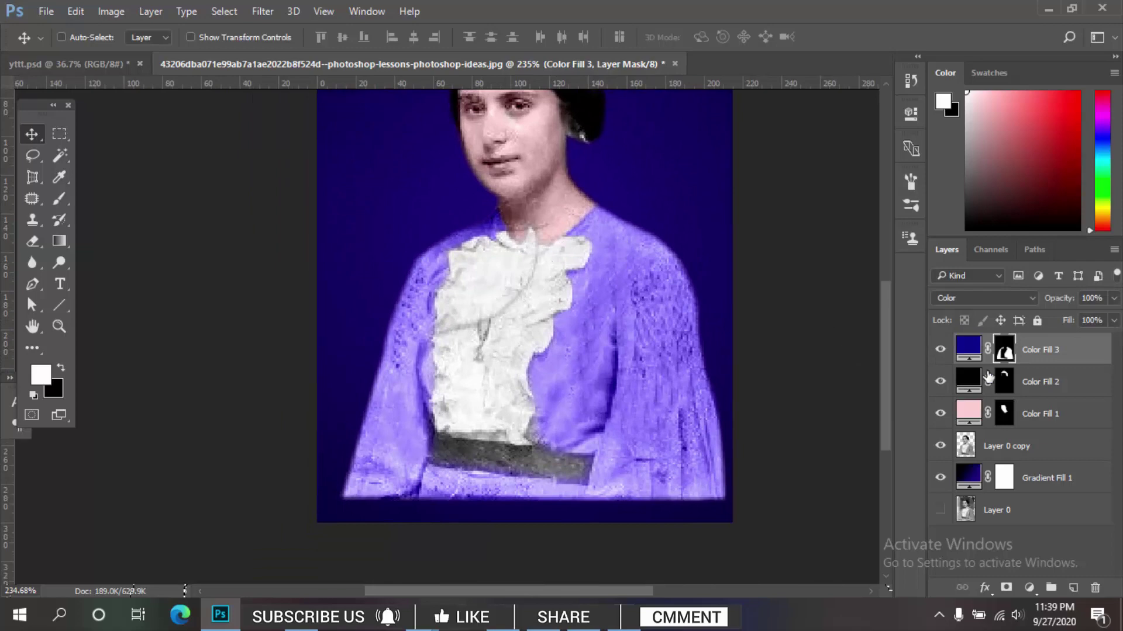
# - Add a golden-orange Solid Color fill layer and invert its mask to hide it
pyautogui.click(1029, 589)
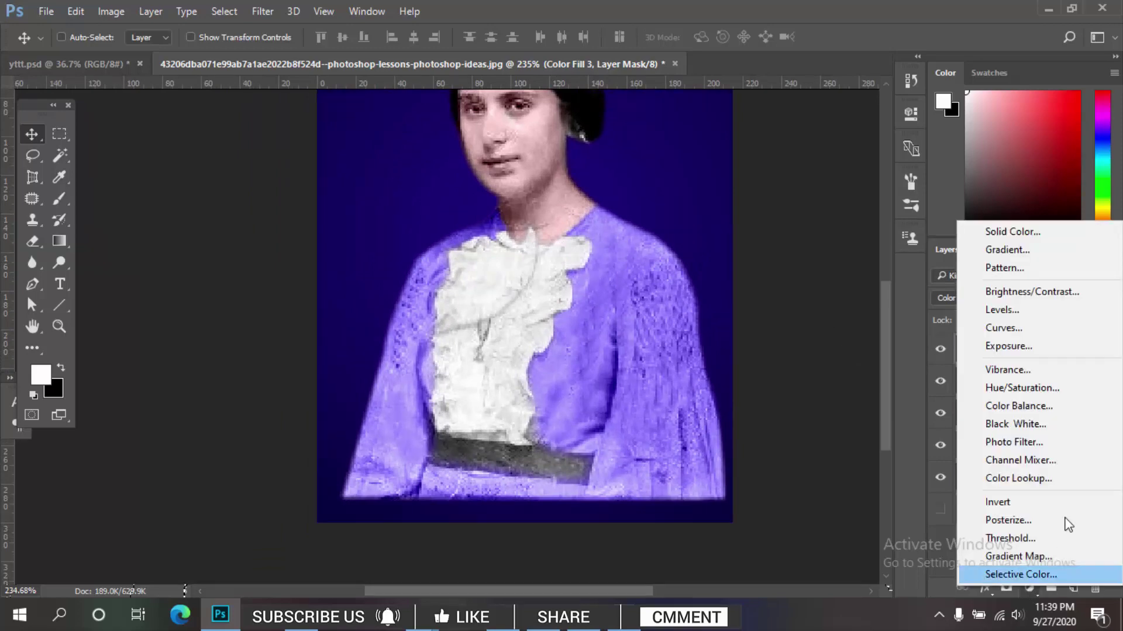
pyautogui.click(1001, 233)
pyautogui.moveTo(871, 330); pyautogui.dragTo(867, 319)
pyautogui.write('ffff00')
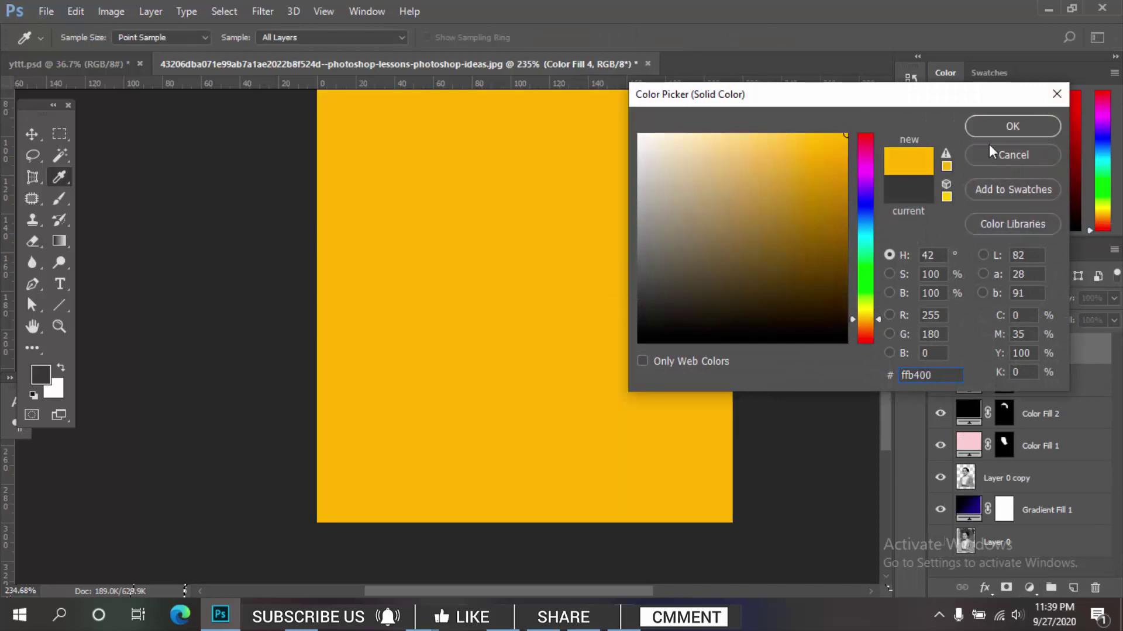
pyautogui.click(1012, 126)
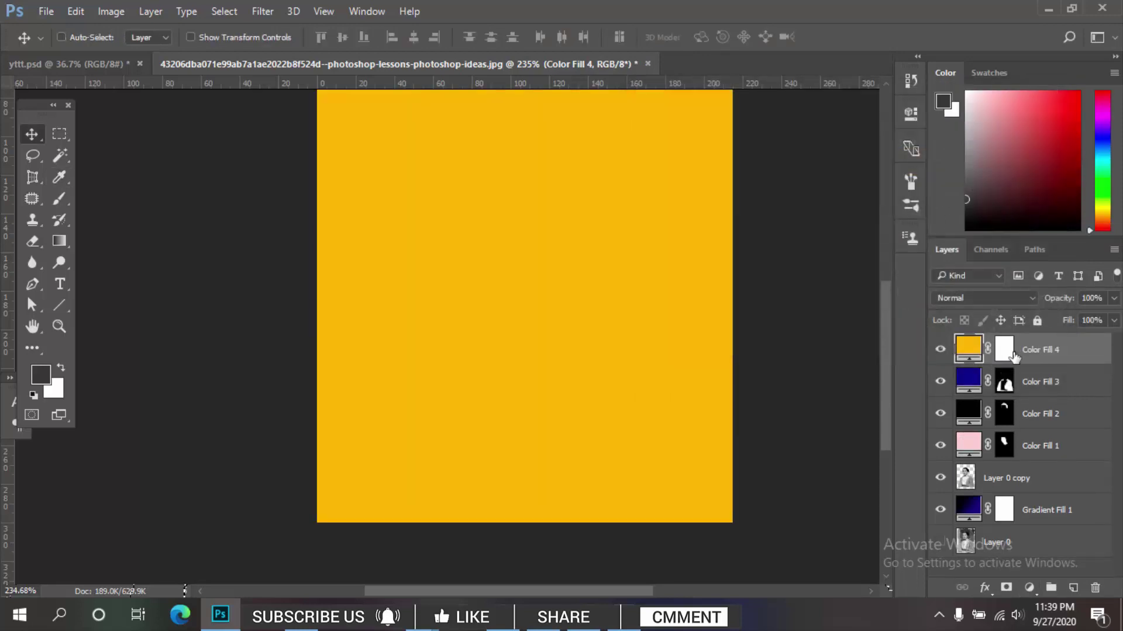
pyautogui.click(1013, 351)
pyautogui.hotkey('ctrl', 'i')
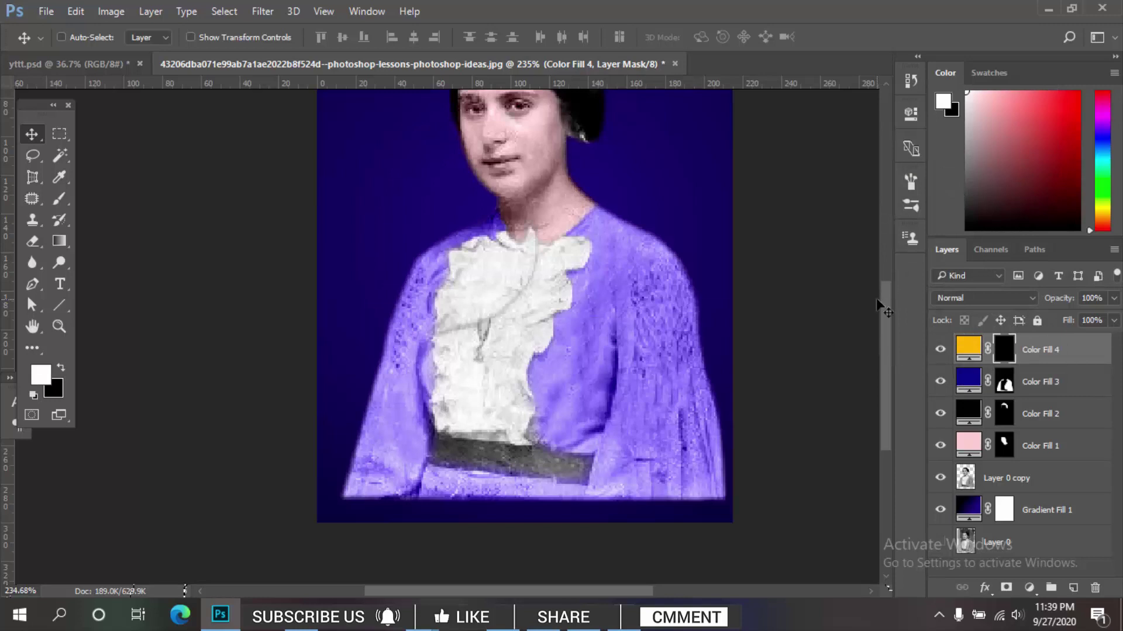
pyautogui.press('b')
# - Reveal the orange fill over the chest ruffles and set its blend mode to Color
pyautogui.moveTo(485, 292)
pyautogui.mouseDown()
pyautogui.moveTo(474, 266)
pyautogui.moveTo(486, 327)
pyautogui.mouseUp()
pyautogui.scroll(1, 474, 266)
pyautogui.click(986, 298)
pyautogui.click(959, 599)
# - Extend the orange tint over the remaining ruffles and the white collar
pyautogui.moveTo(444, 421)
pyautogui.mouseDown()
pyautogui.moveTo(490, 406)
pyautogui.moveTo(529, 427)
pyautogui.mouseUp()
pyautogui.scroll(1, 536, 360)
pyautogui.scroll(1, 536, 429)
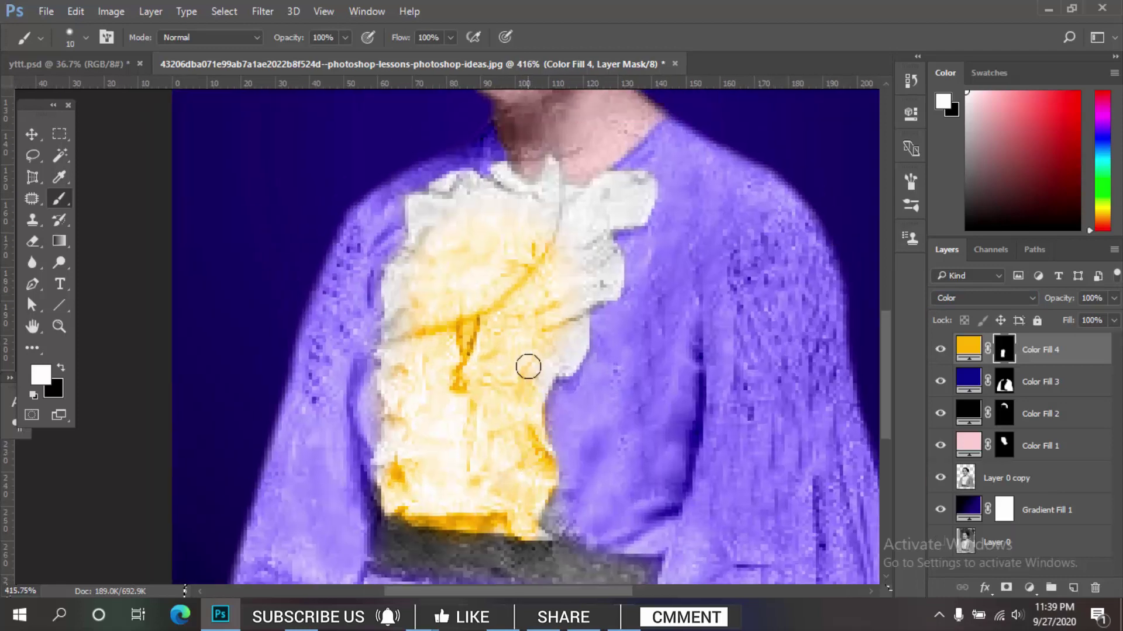
pyautogui.scroll(1, 526, 366)
pyautogui.scroll(1, 564, 396)
pyautogui.moveTo(584, 335); pyautogui.dragTo(567, 401)
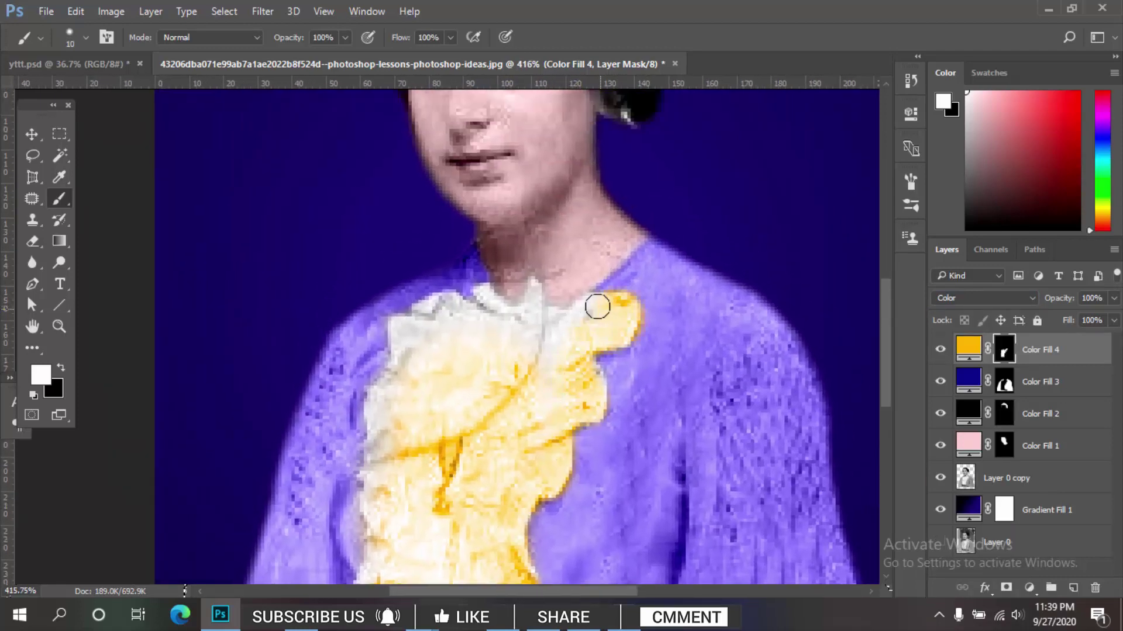
pyautogui.moveTo(486, 293)
pyautogui.mouseDown()
pyautogui.moveTo(511, 293)
pyautogui.moveTo(439, 320)
pyautogui.mouseUp()
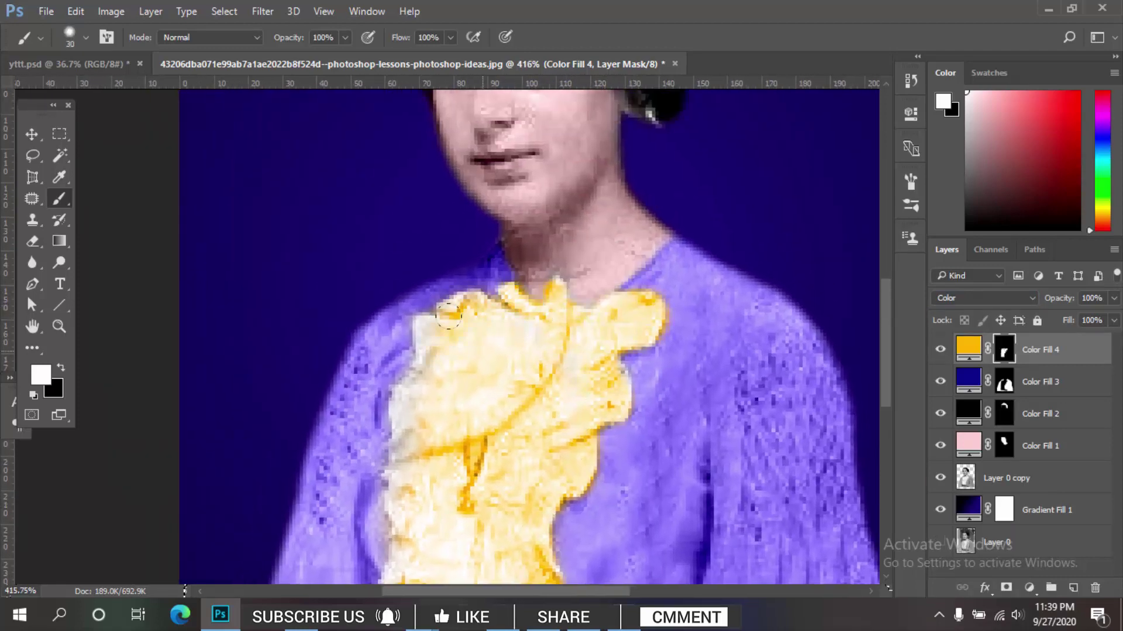
pyautogui.moveTo(461, 370); pyautogui.dragTo(481, 370)
pyautogui.moveTo(561, 327); pyautogui.dragTo(440, 332)
pyautogui.moveTo(481, 383); pyautogui.dragTo(483, 331)
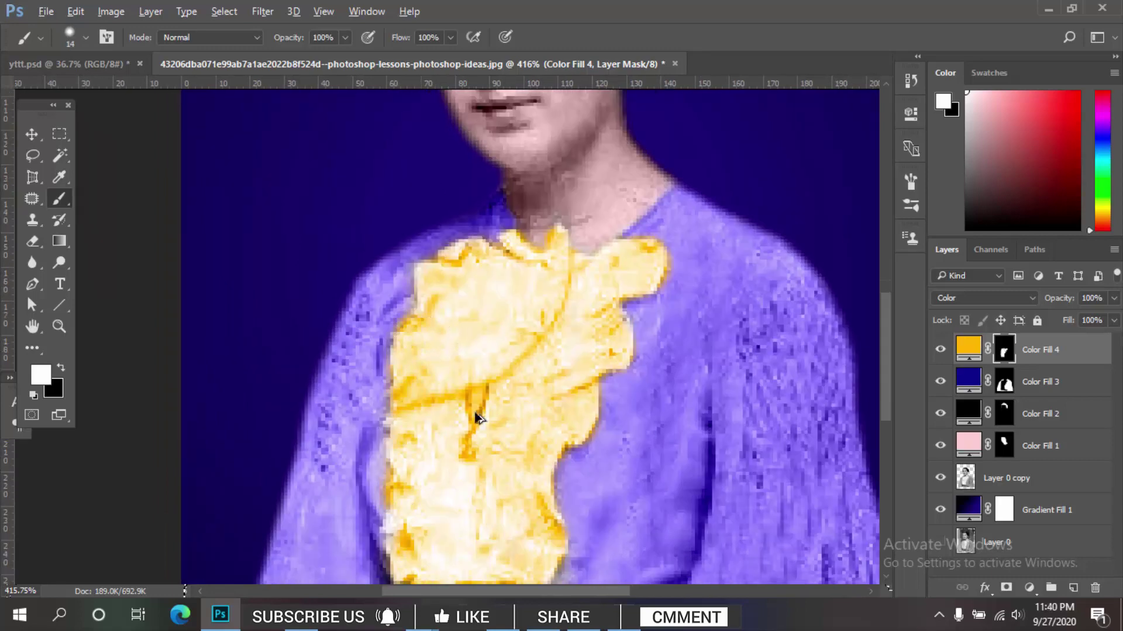
pyautogui.scroll(-5, 477, 417)
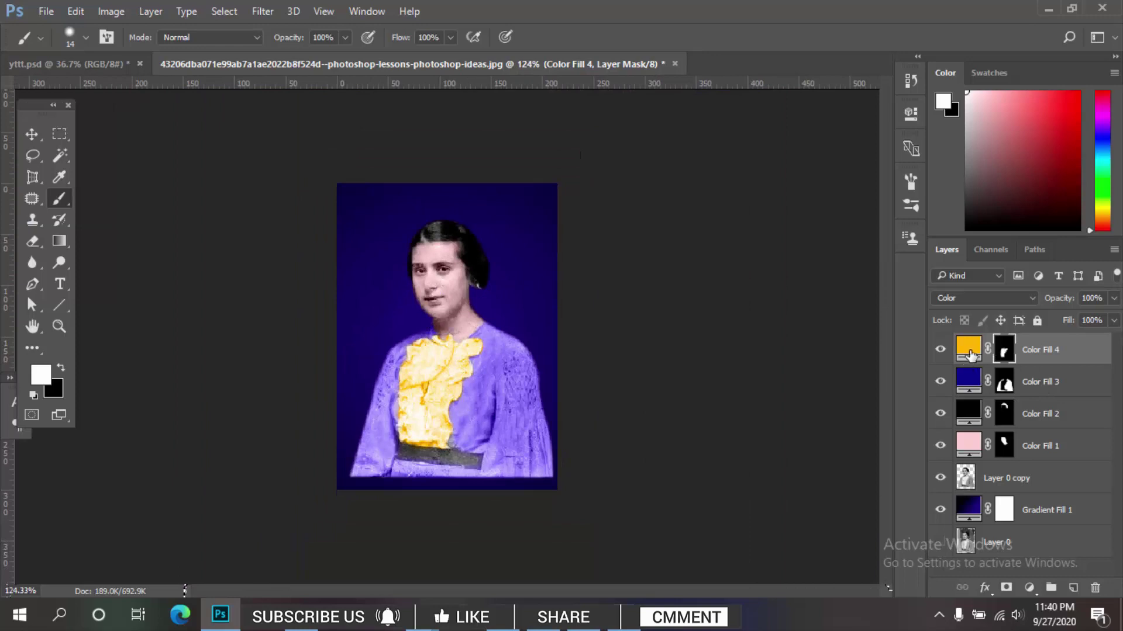
# - Change Color Fill 4's colour to bright yellow #ffc600 and zoom in on the ruffles
pyautogui.doubleClick(969, 354)
pyautogui.click(832, 210)
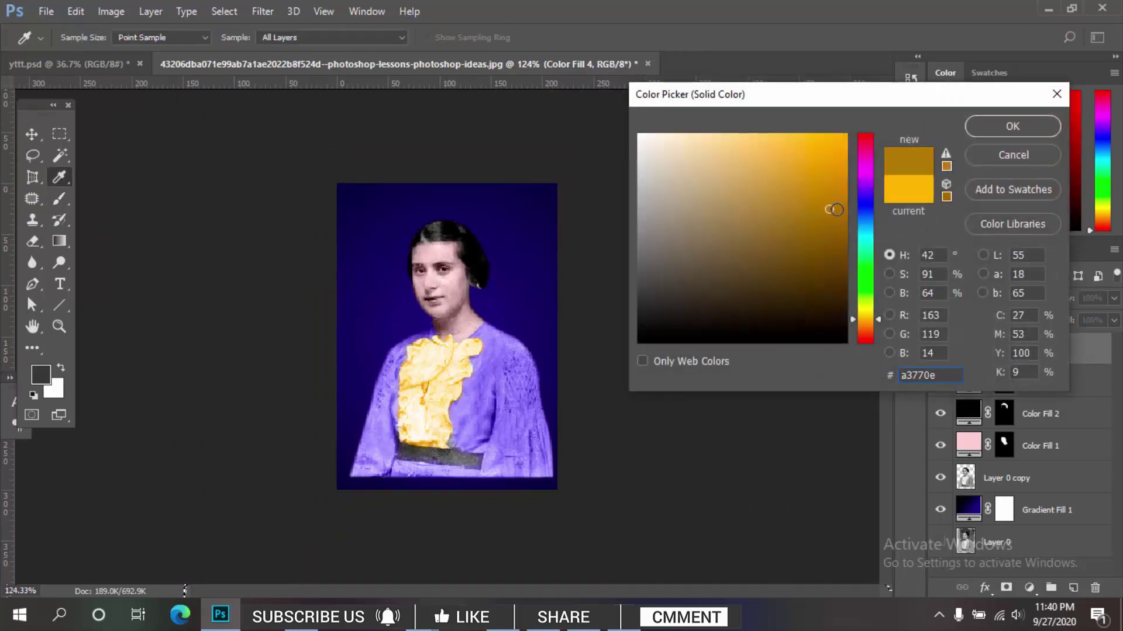
pyautogui.moveTo(866, 187)
pyautogui.mouseDown()
pyautogui.moveTo(865, 207)
pyautogui.moveTo(862, 124)
pyautogui.moveTo(868, 167)
pyautogui.mouseUp()
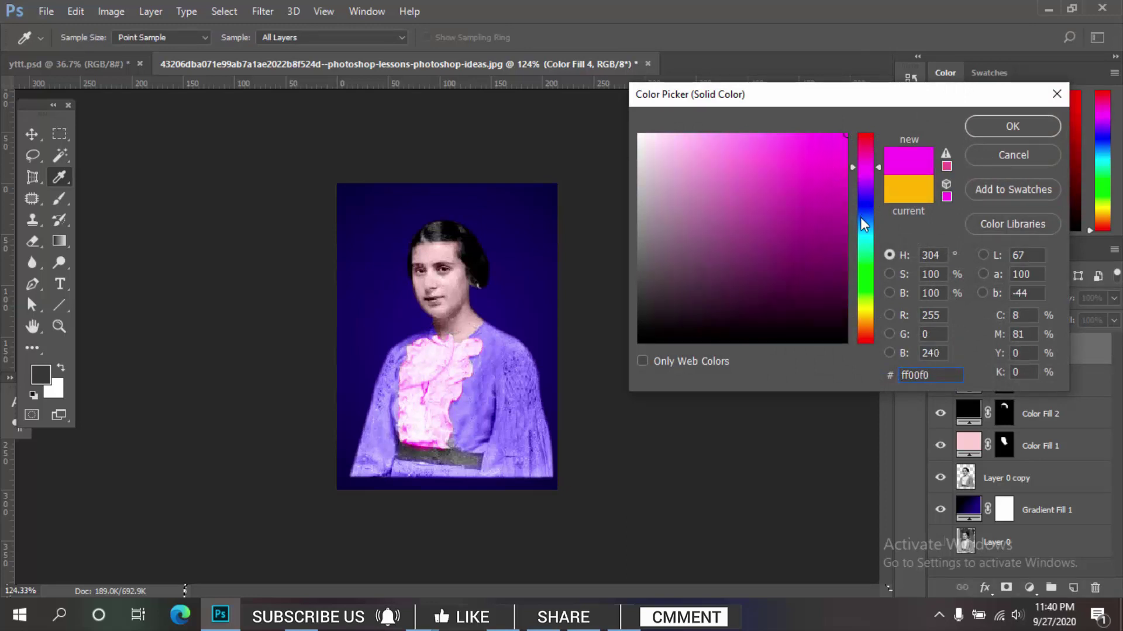
pyautogui.moveTo(861, 218); pyautogui.dragTo(866, 306)
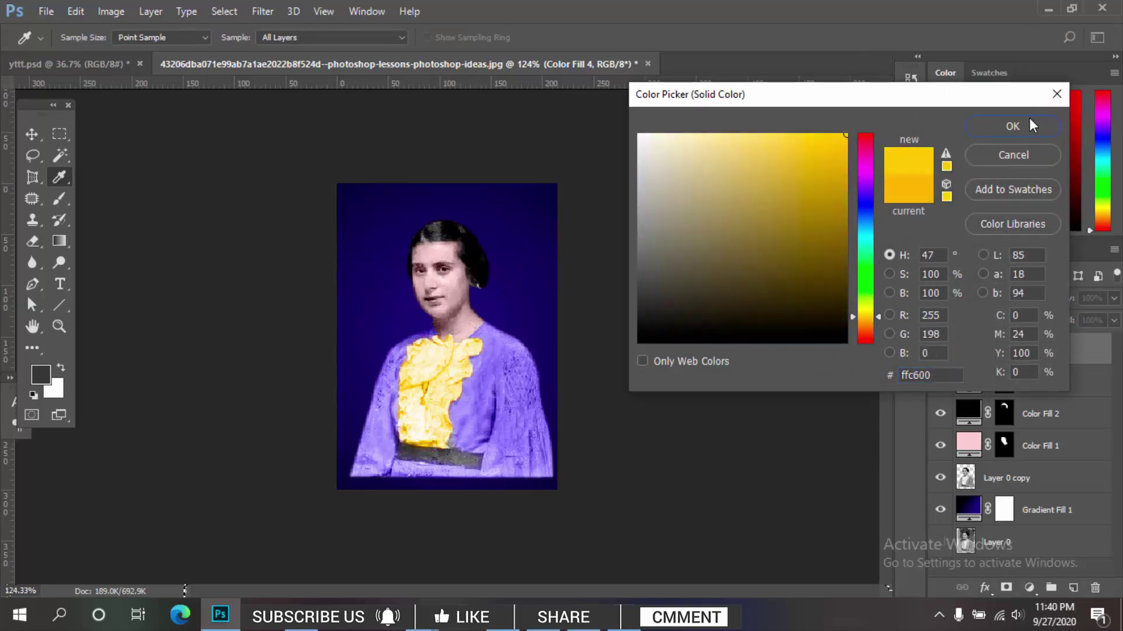
pyautogui.click(1047, 125)
pyautogui.press('v')
pyautogui.scroll(1, 444, 363)
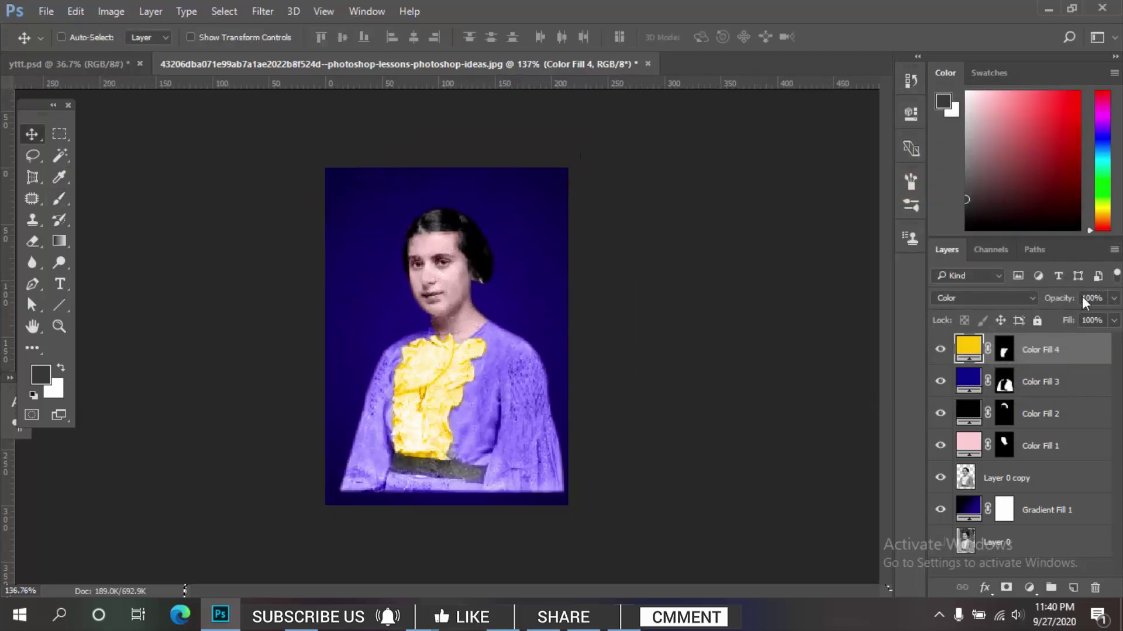
pyautogui.click(1114, 299)
pyautogui.click(1015, 291)
pyautogui.hotkey('ctrl', '+')
pyautogui.scroll(2, 466, 438)
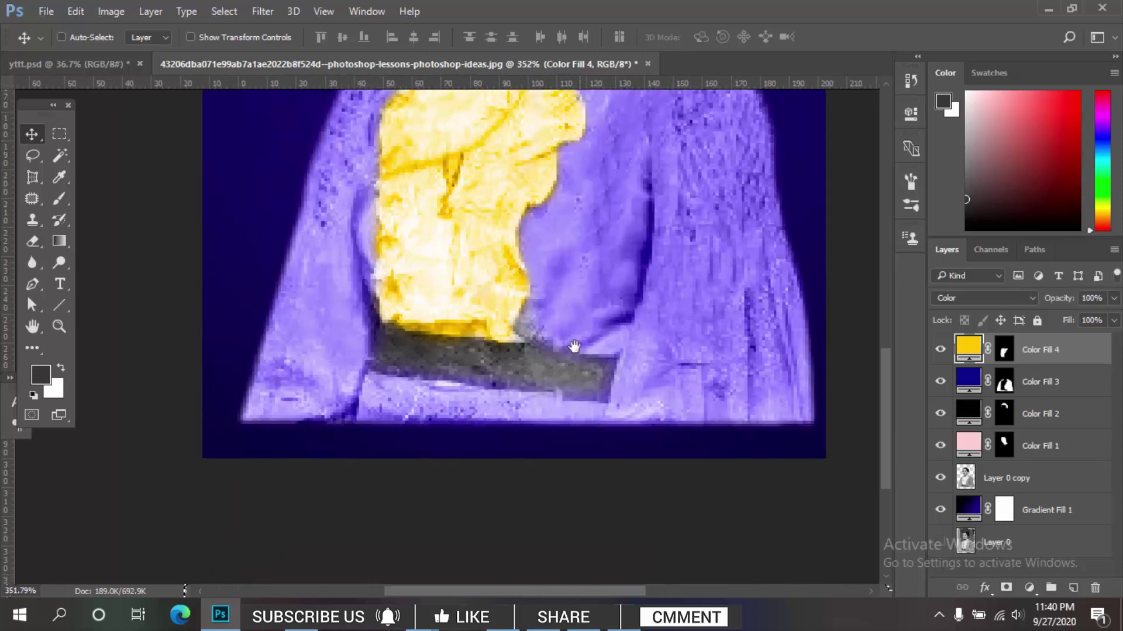
# - Add a near-black Solid Color fill blended as Multiply, with its mask inverted
pyautogui.click(1029, 588)
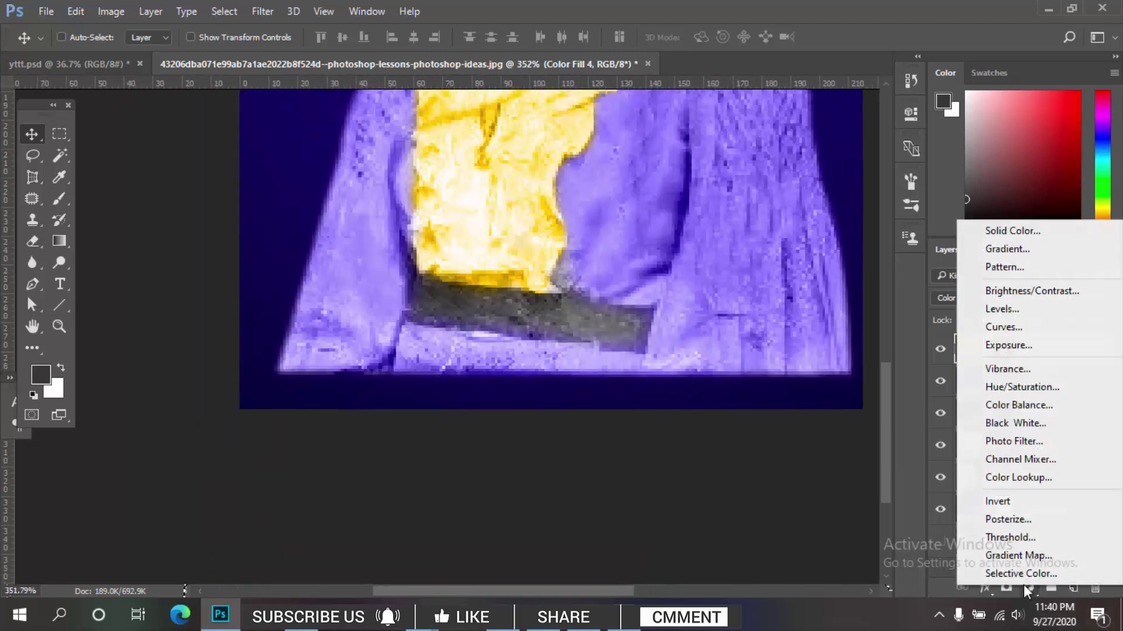
pyautogui.click(996, 231)
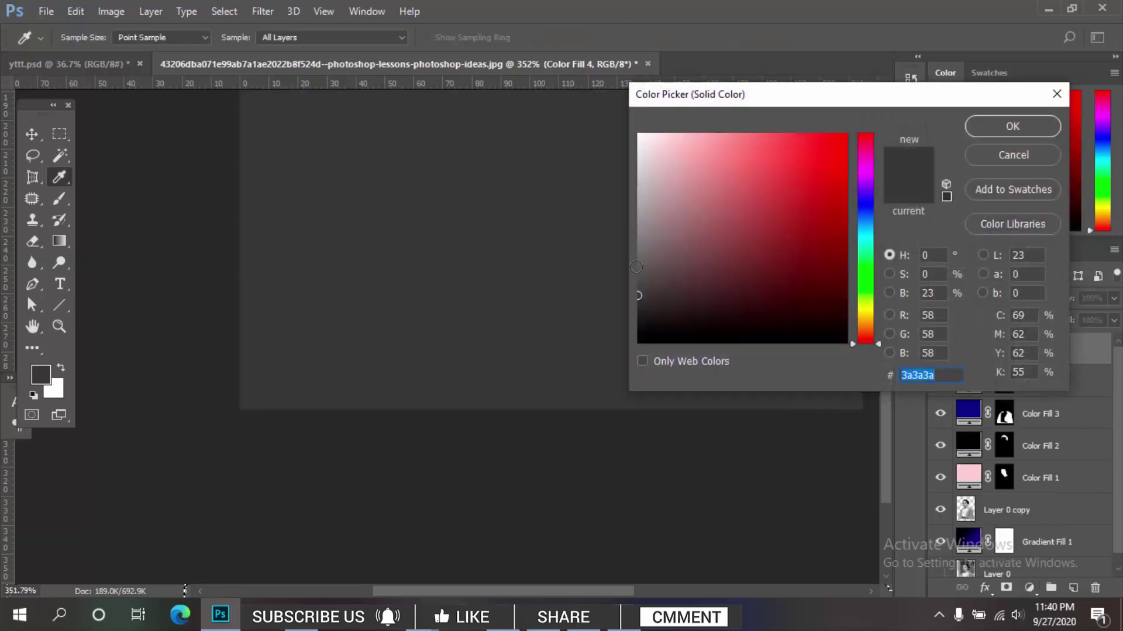
pyautogui.click(639, 336)
pyautogui.click(1002, 125)
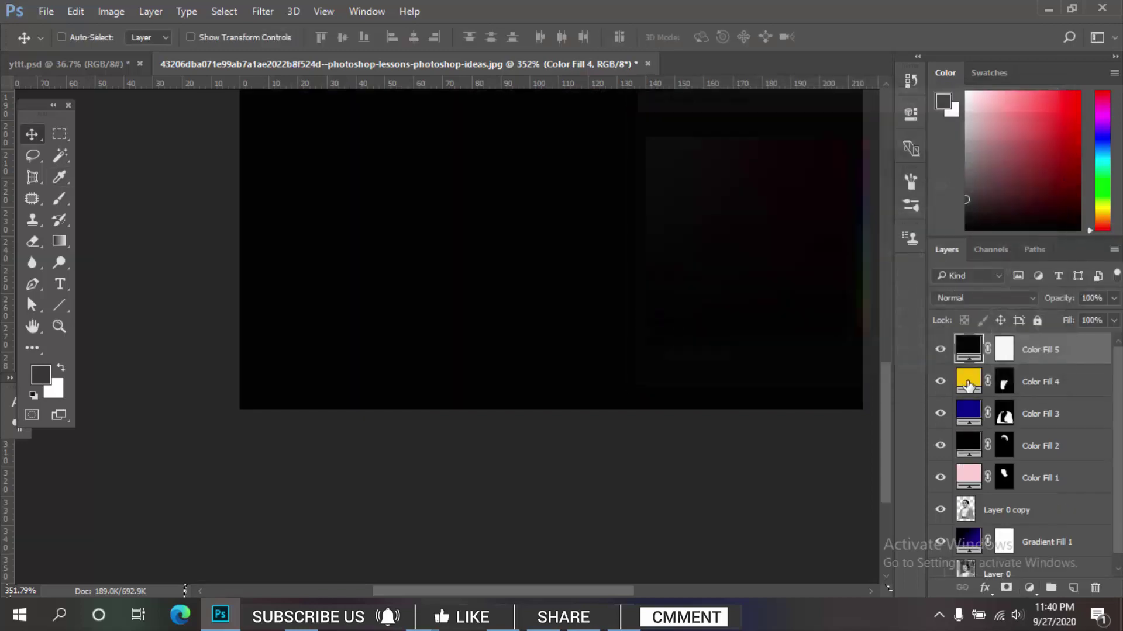
pyautogui.click(987, 296)
pyautogui.click(947, 352)
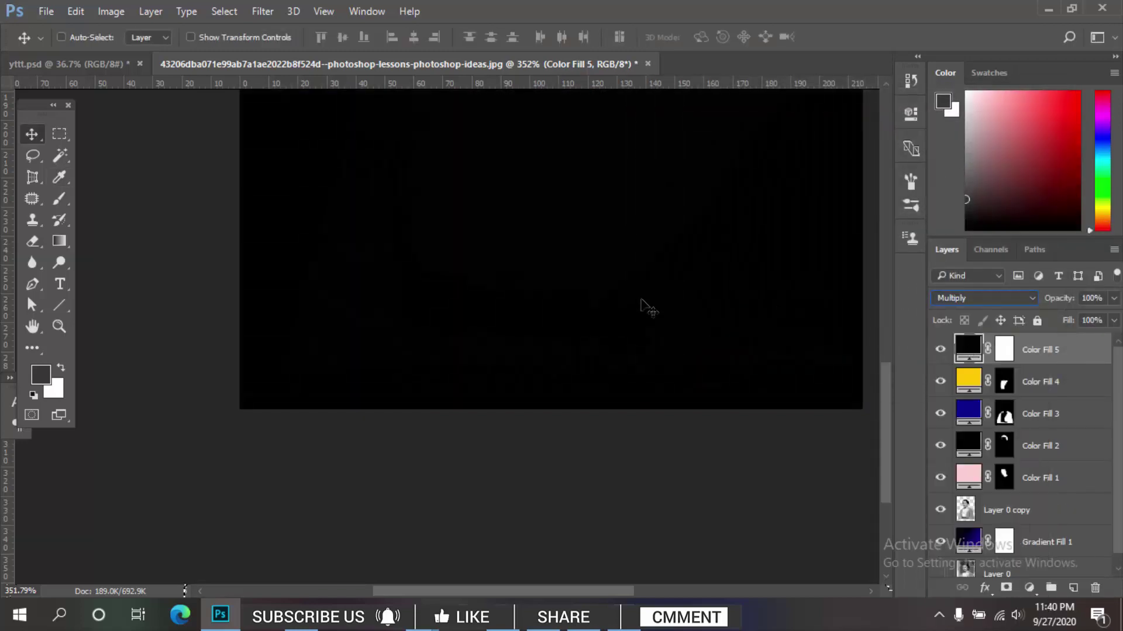
pyautogui.click(1006, 358)
pyautogui.hotkey('ctrl', 'i')
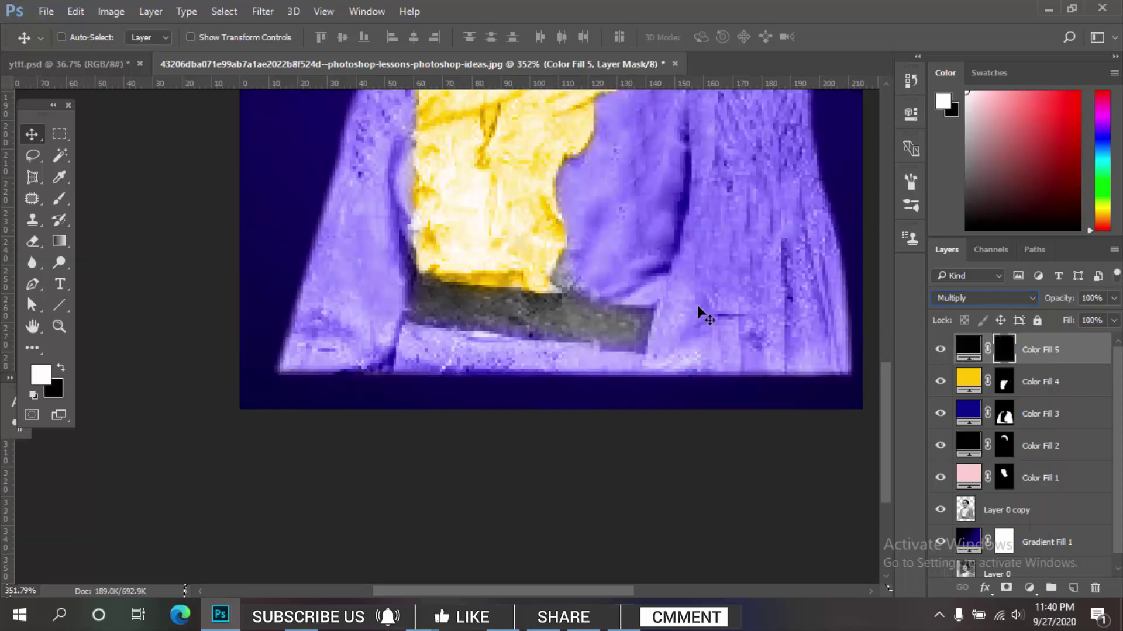
# - Paint white on the black fill's mask to darken the belt
pyautogui.click(1043, 357)
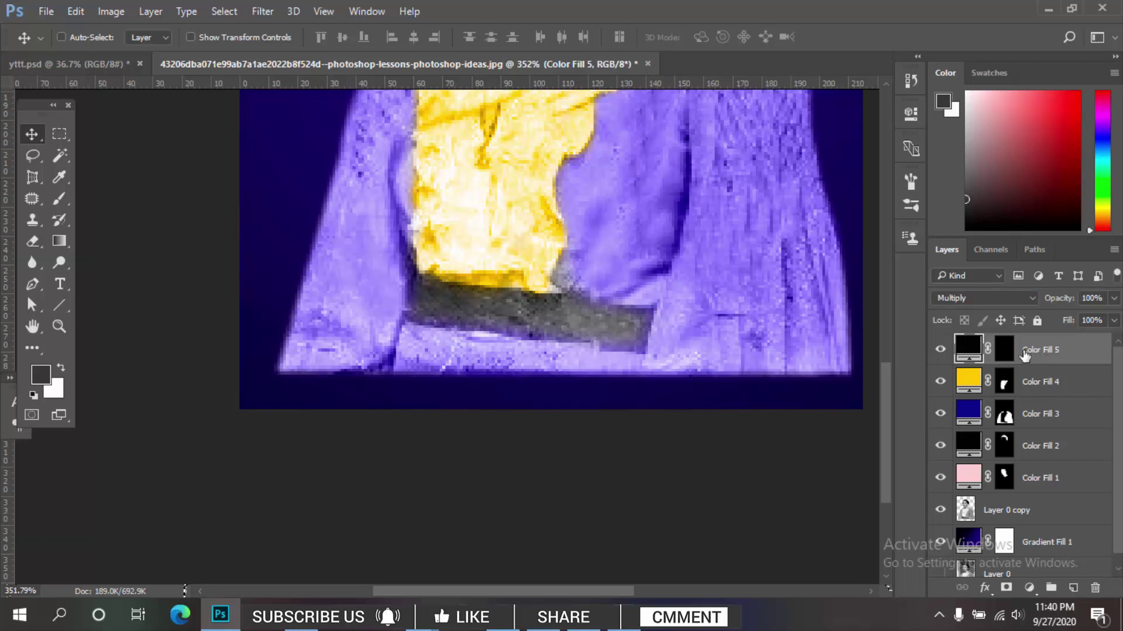
pyautogui.press('b')
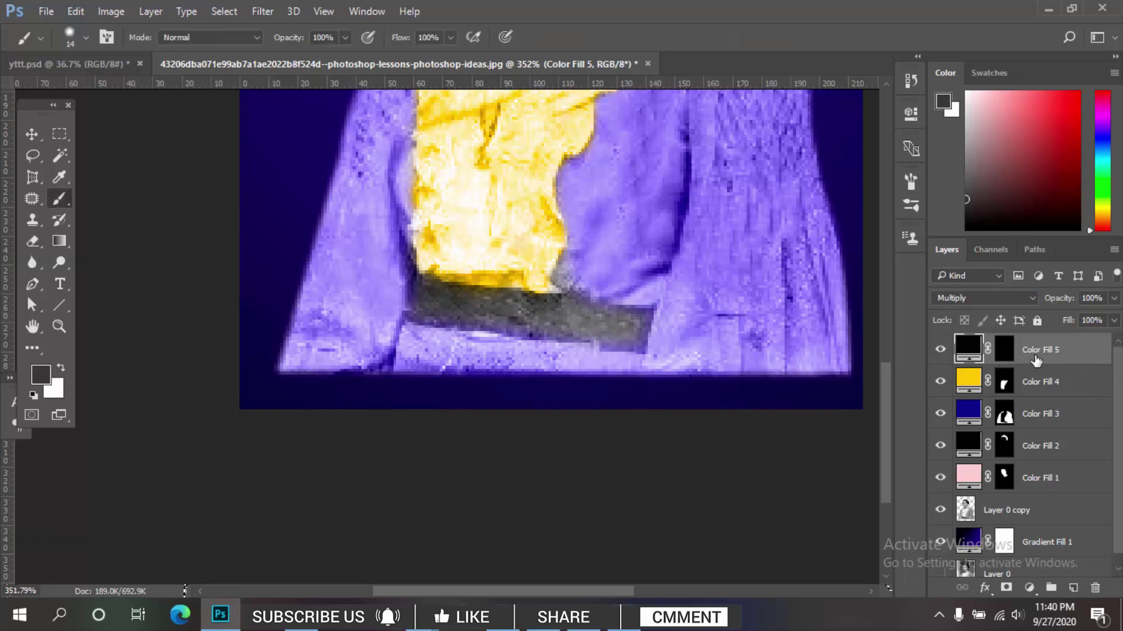
pyautogui.click(1003, 349)
pyautogui.press('x')
pyautogui.moveTo(518, 314)
pyautogui.mouseDown()
pyautogui.moveTo(643, 316)
pyautogui.moveTo(342, 304)
pyautogui.mouseUp()
pyautogui.scroll(2, 614, 316)
pyautogui.scroll(-6, 609, 331)
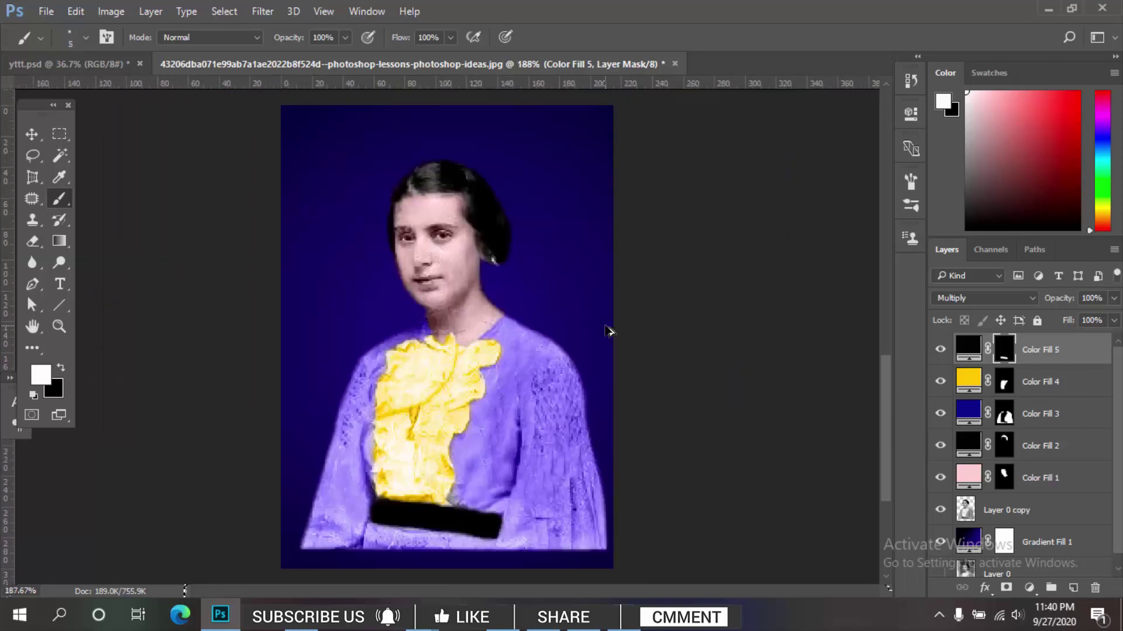
pyautogui.scroll(-2, 608, 331)
pyautogui.scroll(1, 608, 331)
# - Set the belt fill to Soft Light and select Layer 0 copy through Color Fill 5
pyautogui.click(1015, 297)
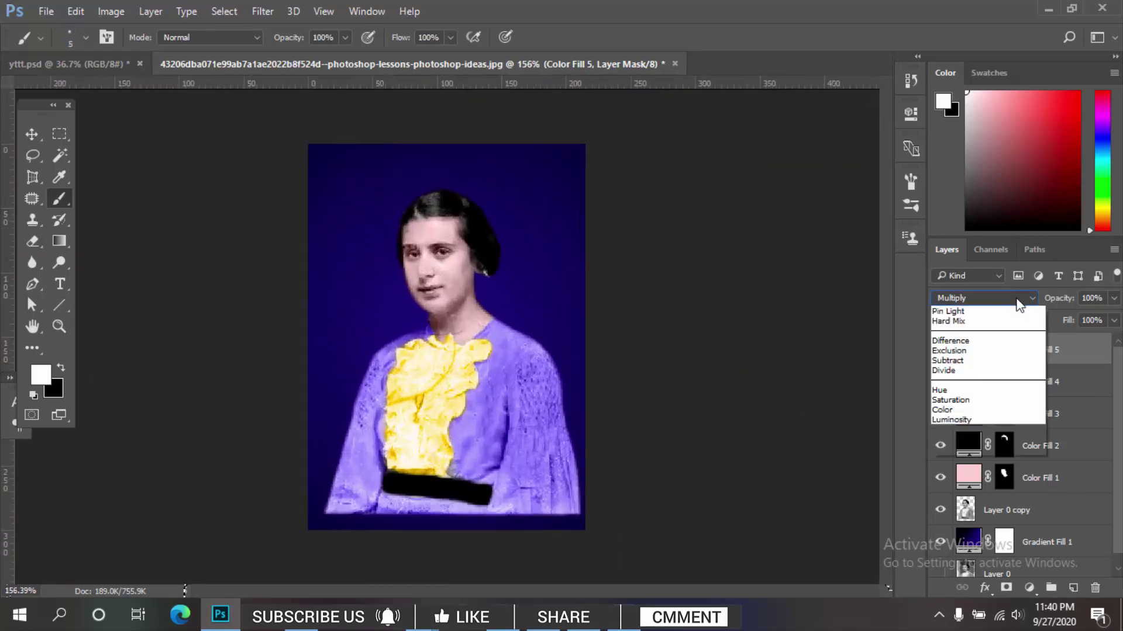
pyautogui.click(978, 469)
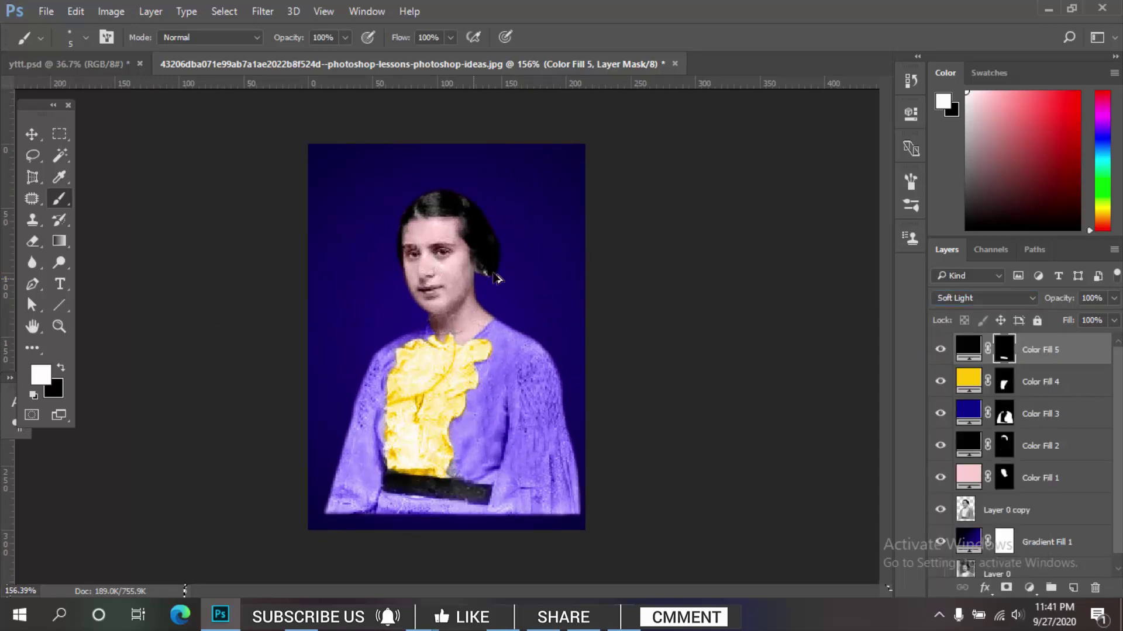
pyautogui.scroll(-1, 496, 278)
pyautogui.press('v')
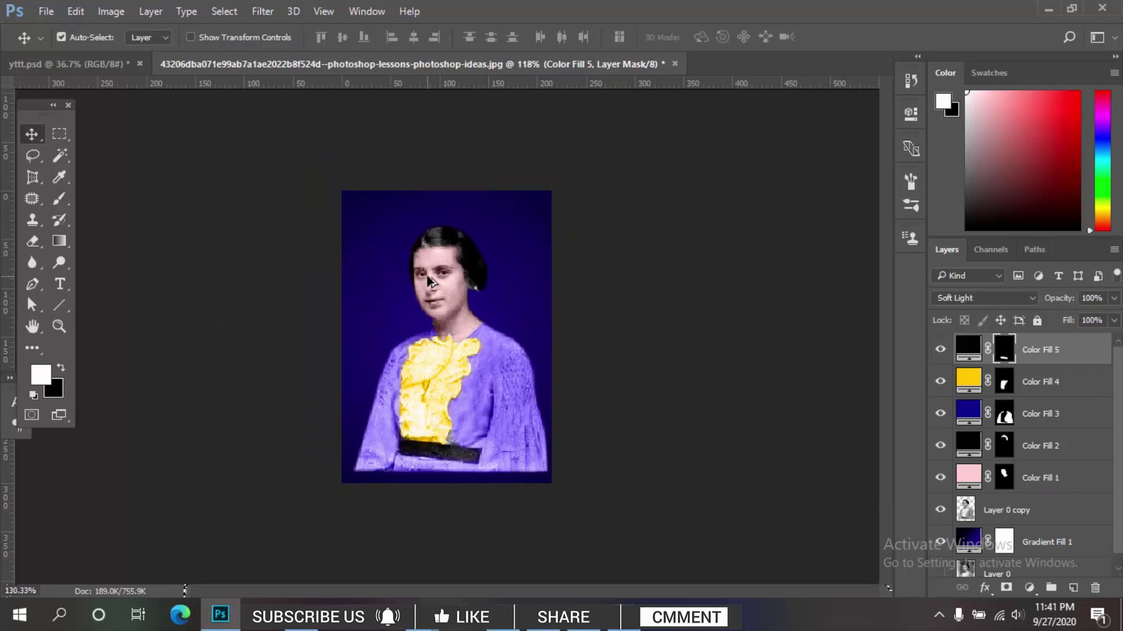
pyautogui.scroll(1, 429, 281)
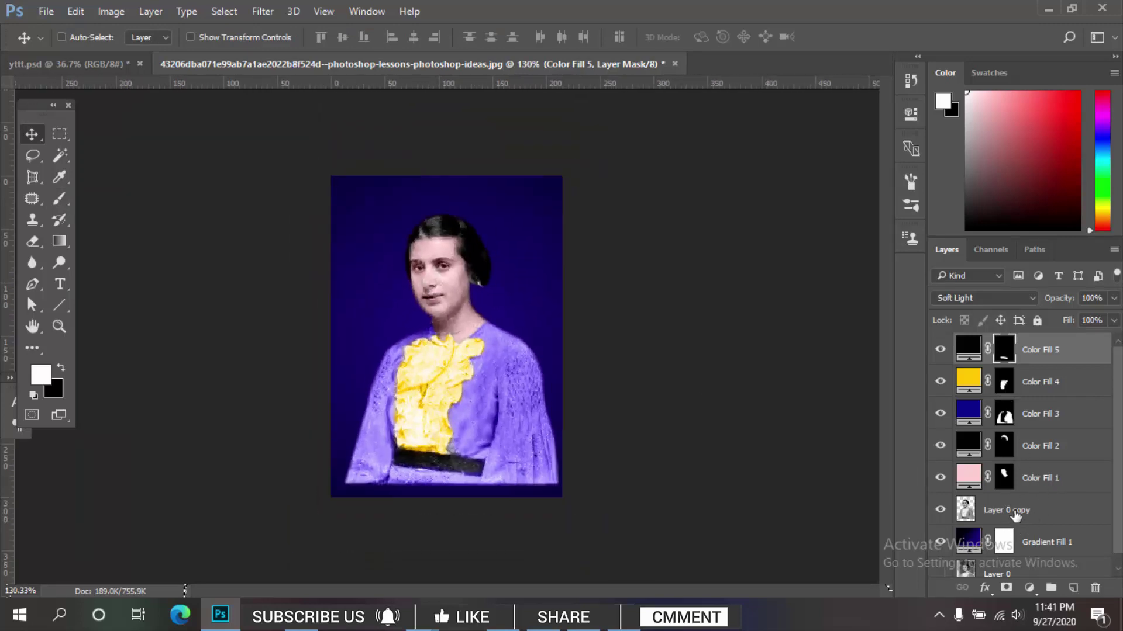
pyautogui.click(1020, 507)
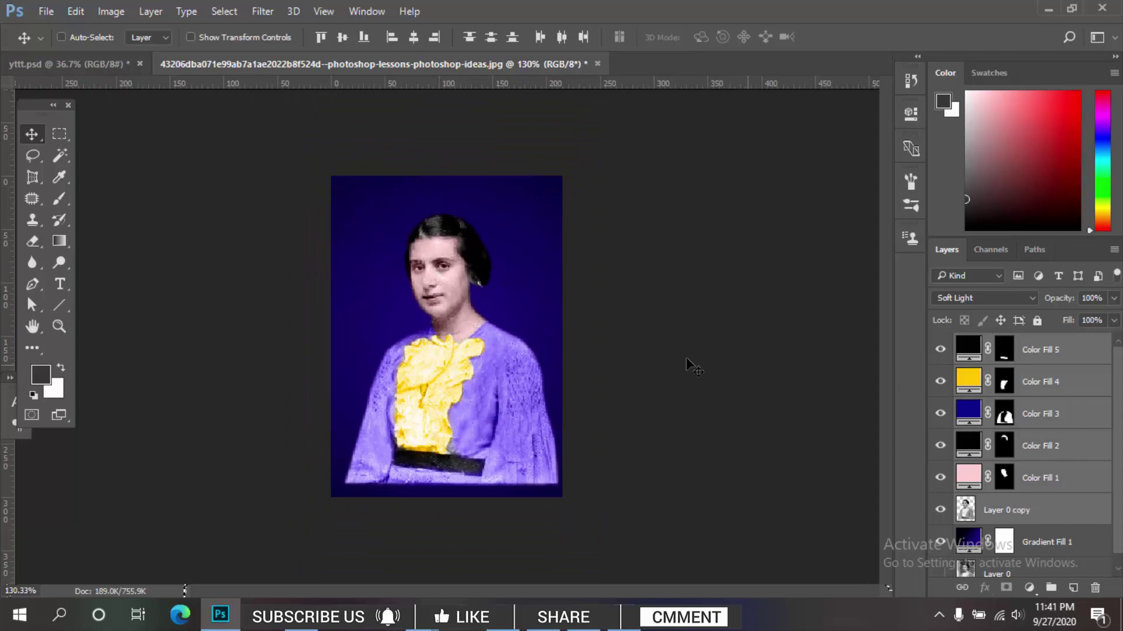
pyautogui.click(1057, 349)
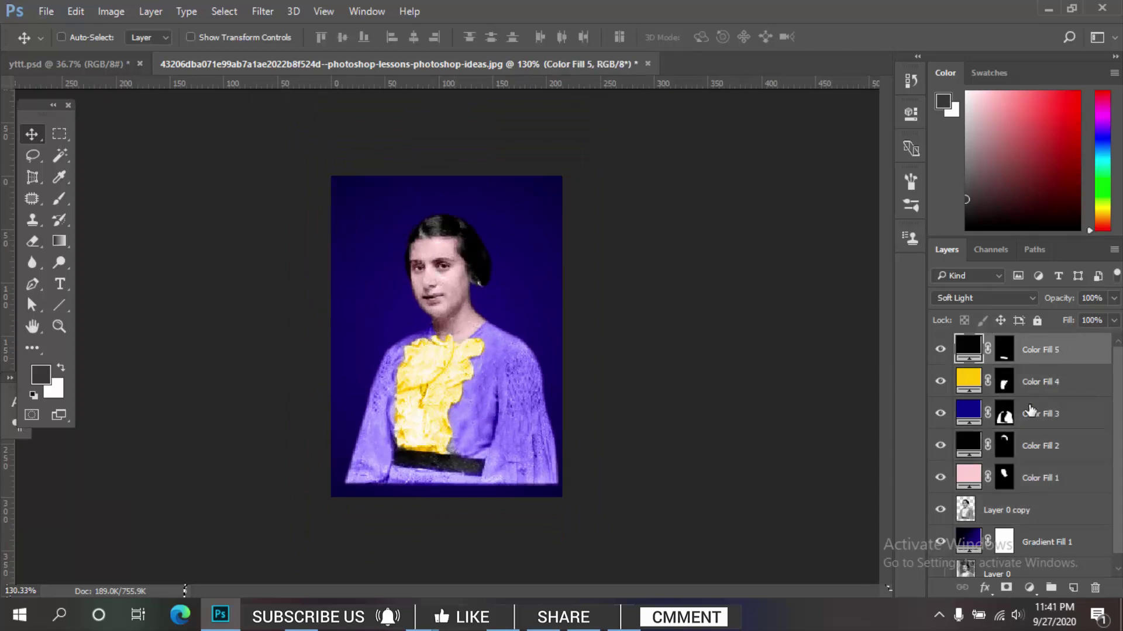
pyautogui.keyDown('shift'); pyautogui.click(1042, 513); pyautogui.keyUp('shift')
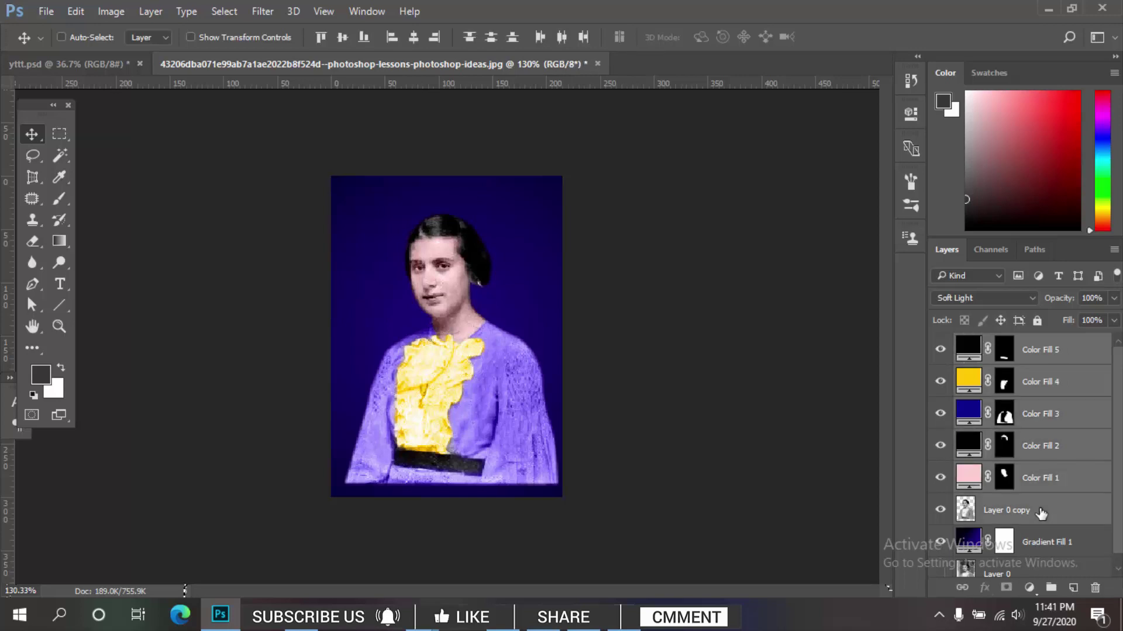
# - Group the colour fills and photo copy into Group 1 and duplicate the group
pyautogui.hotkey('ctrl', 'g')
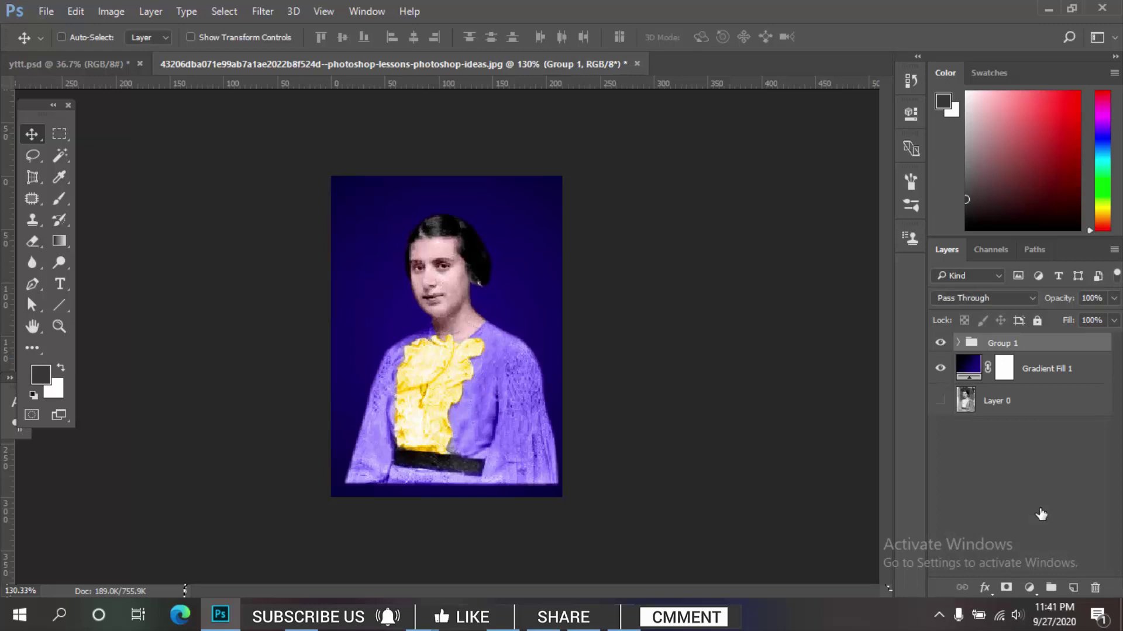
pyautogui.hotkey('ctrl', 'j')
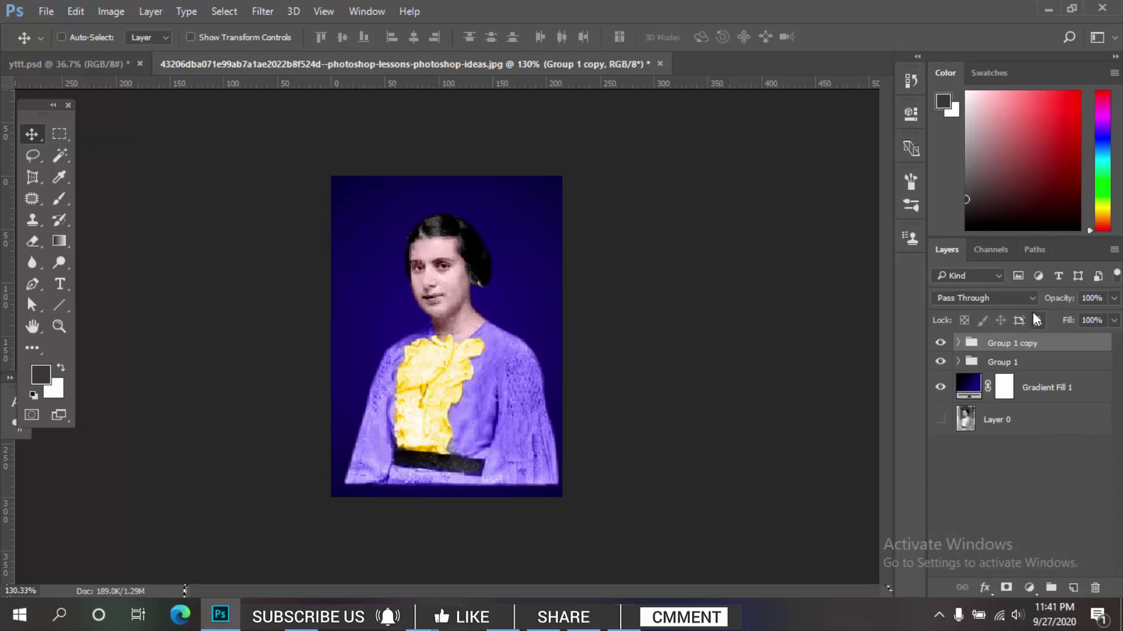
pyautogui.rightClick(1050, 350)
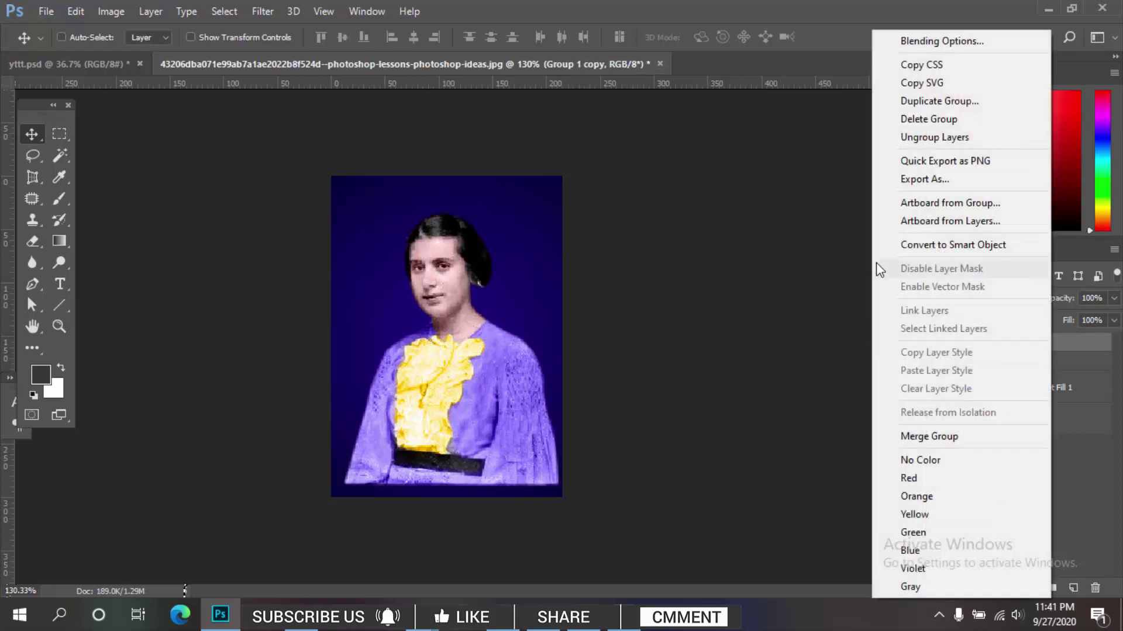
pyautogui.click(941, 246)
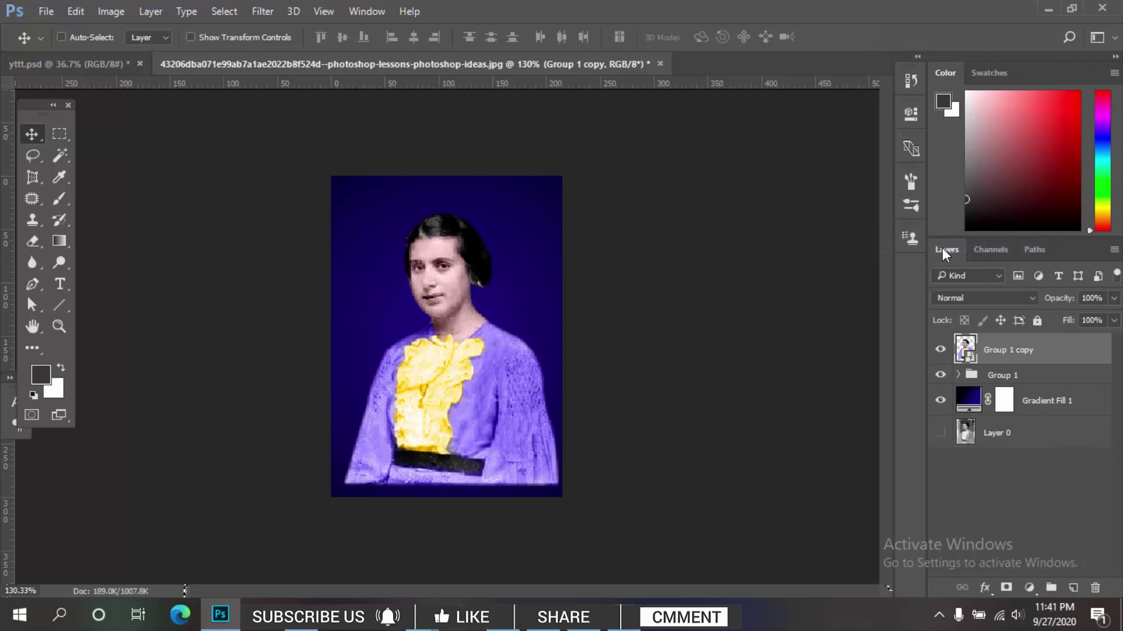
pyautogui.hotkey('ctrl', 'z')
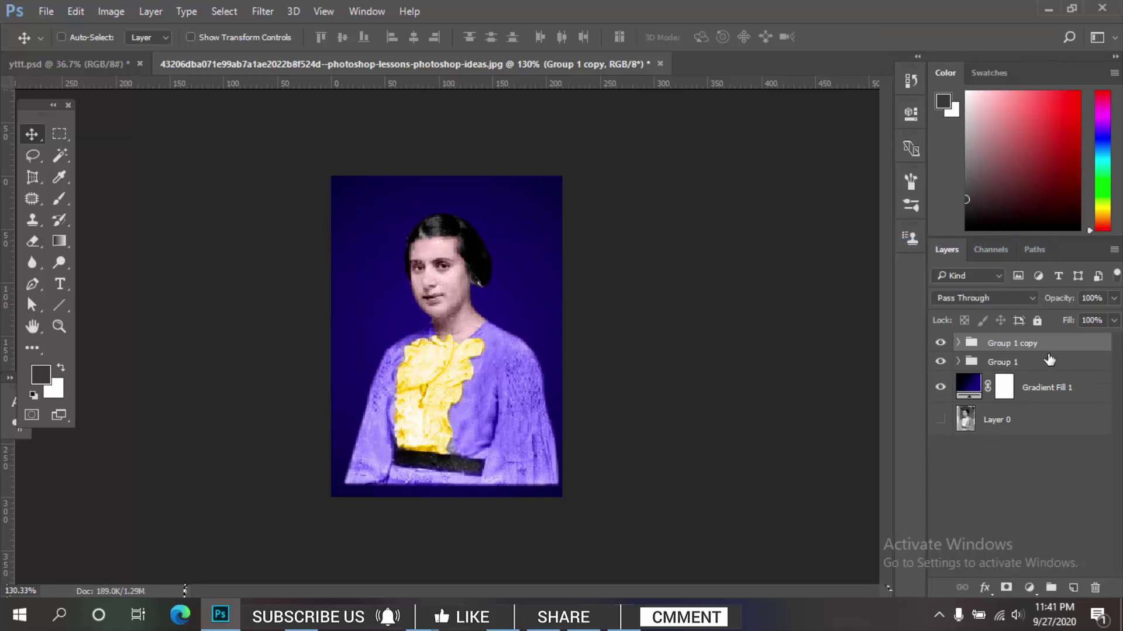
# - Ungroup the duplicate and stamp all visible layers into a new Layer 1
pyautogui.rightClick(999, 344)
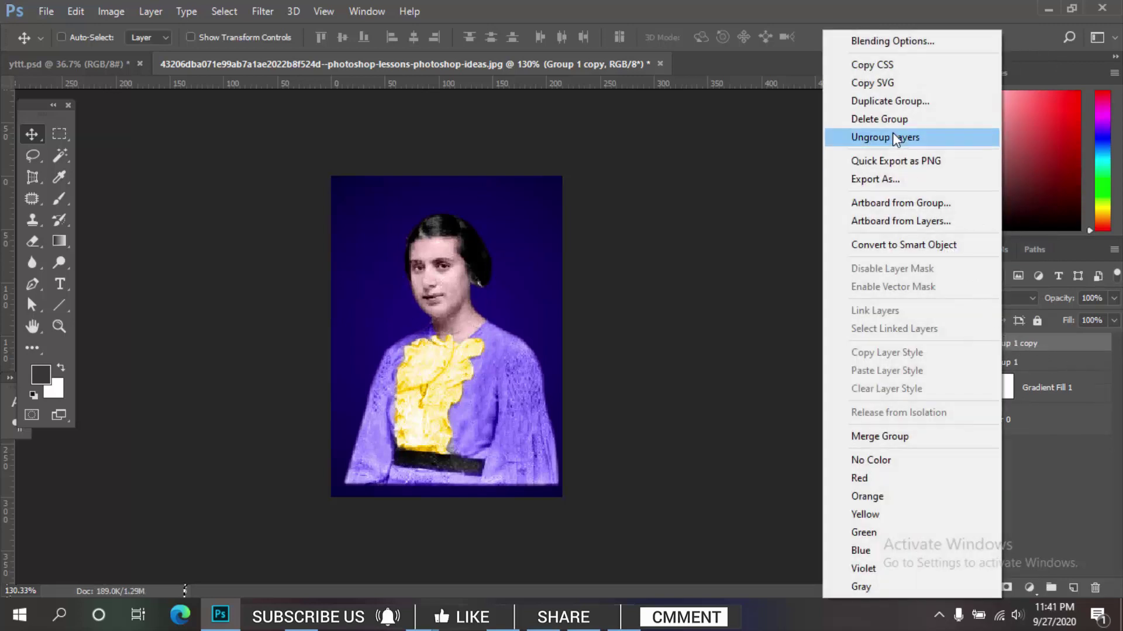
pyautogui.click(889, 136)
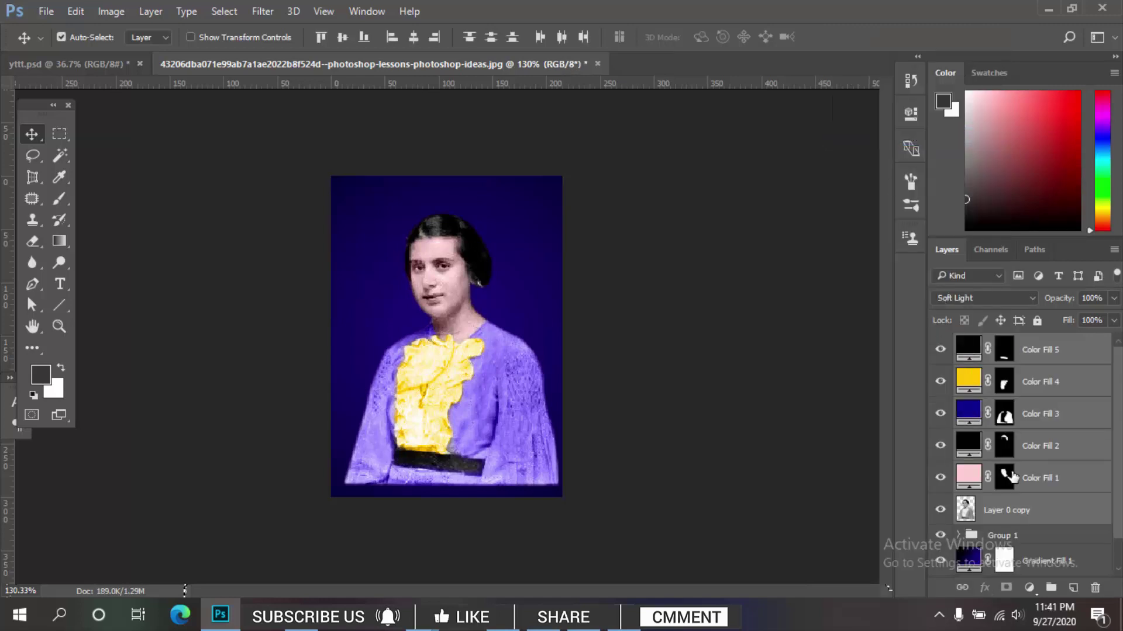
pyautogui.hotkey('ctrl', 'alt', 'shift', 'e')
pyautogui.scroll(-2, 809, 526)
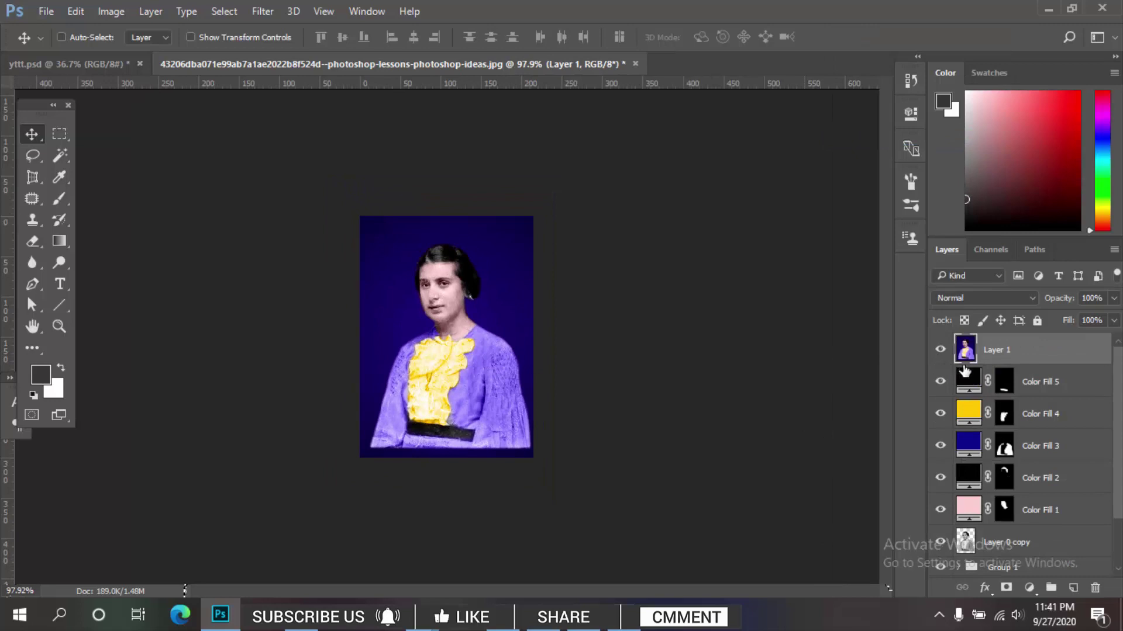
pyautogui.scroll(4, 376, 94)
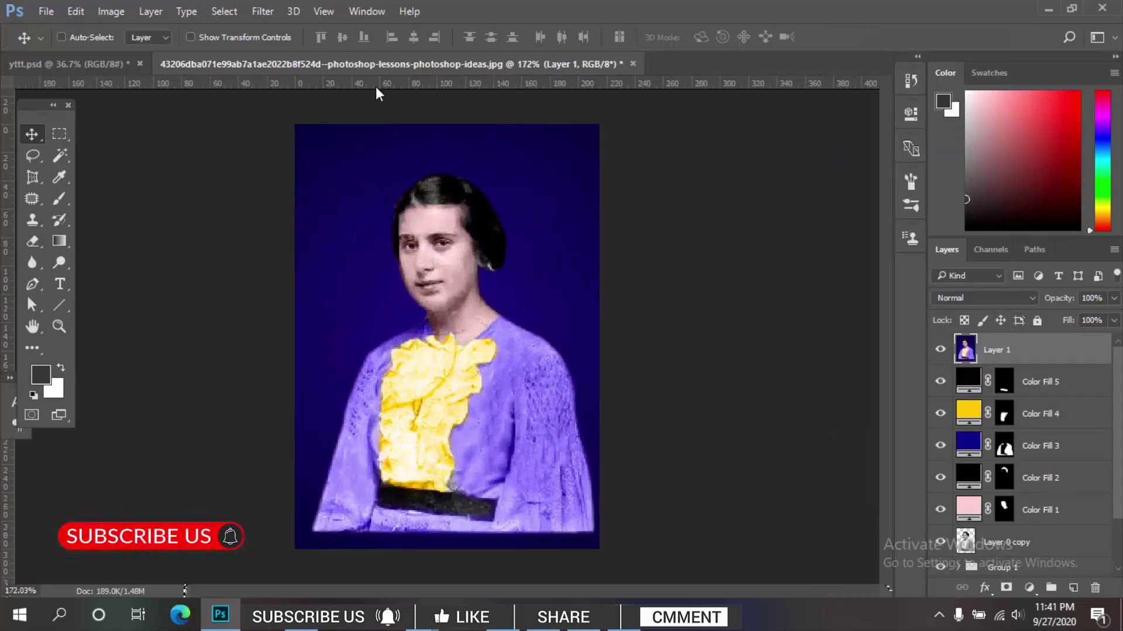
# - Apply a 1.3-pixel Gaussian Blur to Layer 1 and hide it with a black mask
pyautogui.click(257, 12)
pyautogui.moveTo(359, 192)
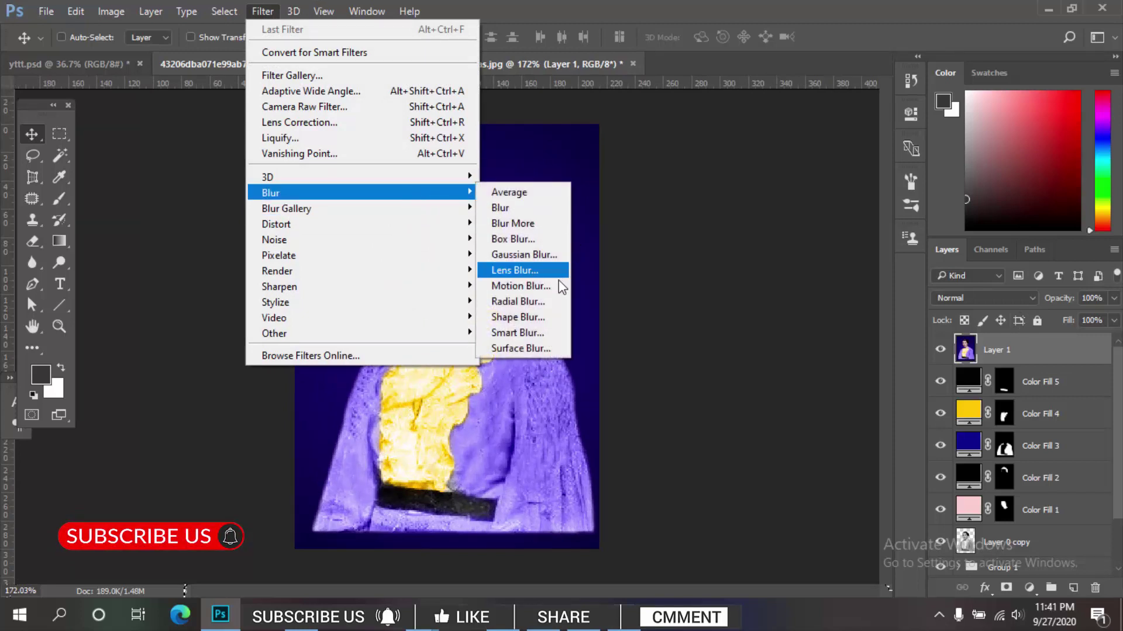
pyautogui.click(544, 257)
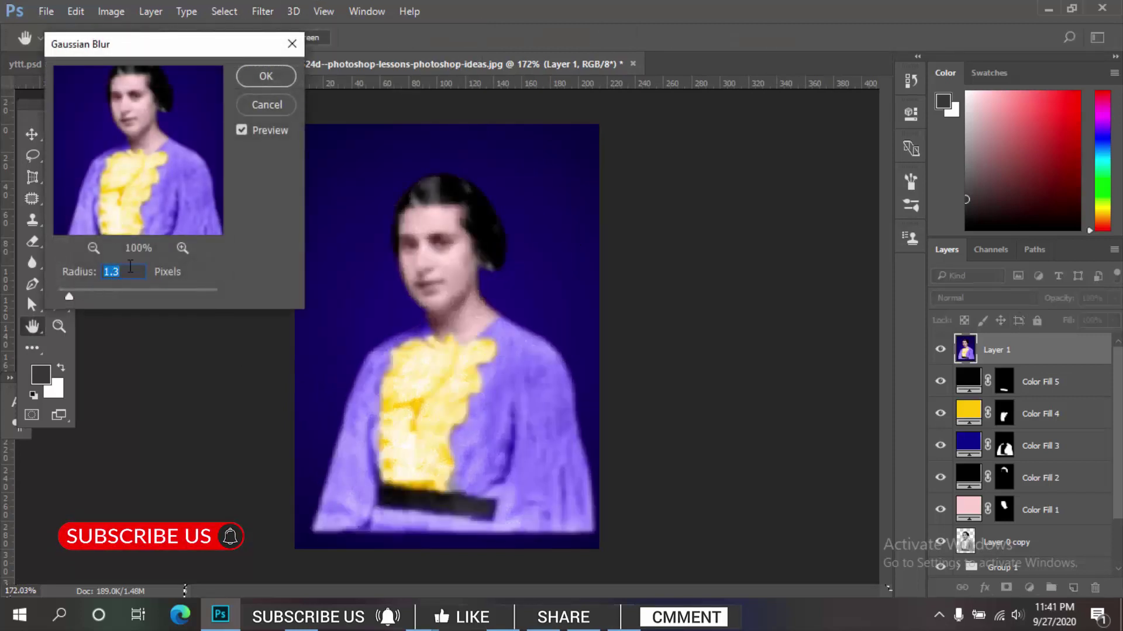
pyautogui.click(274, 74)
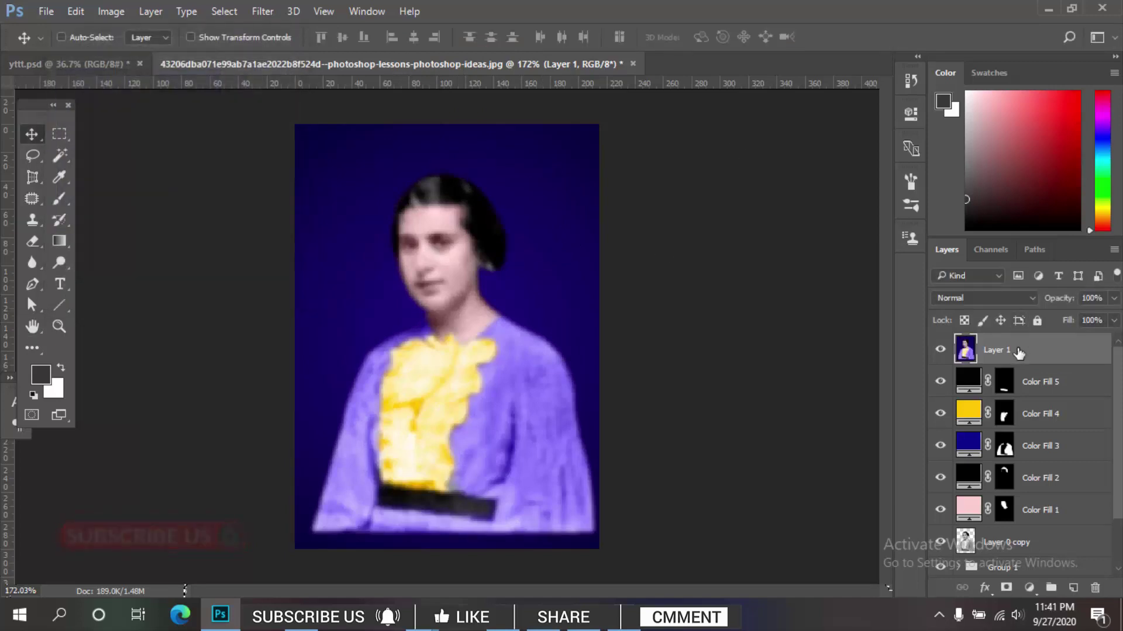
pyautogui.keyDown('alt'); pyautogui.click(1006, 588); pyautogui.keyUp('alt')
pyautogui.scroll(-2, 516, 334)
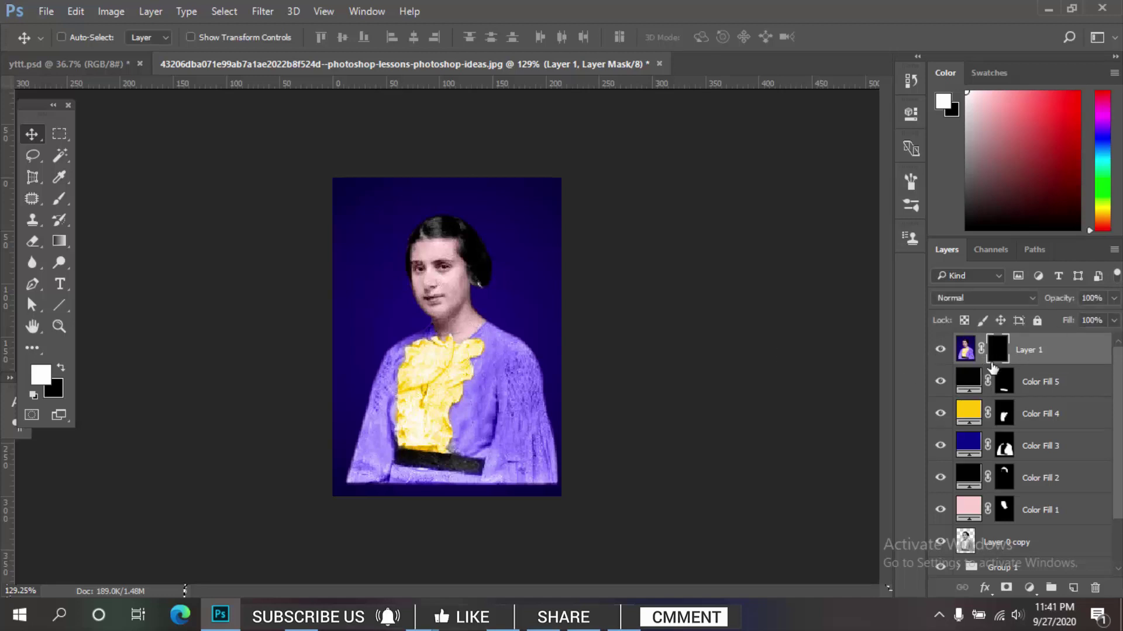
# - Select the woman's outline and paint white on Layer 1's mask with a ~173 px brush
pyautogui.press('b')
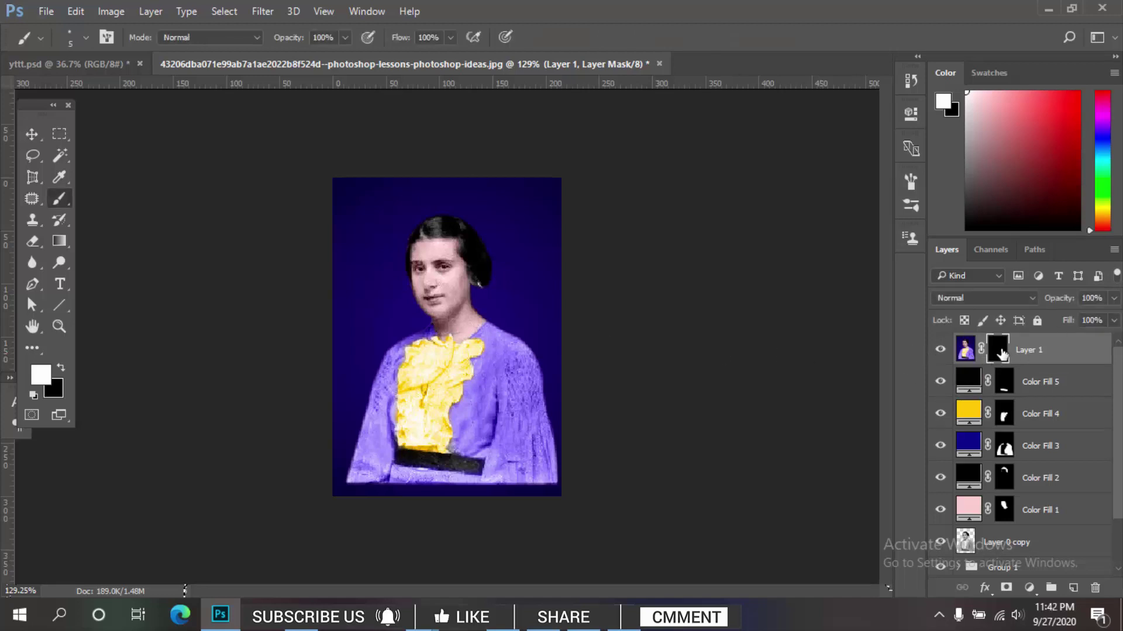
pyautogui.keyDown('ctrl'); pyautogui.click(964, 541); pyautogui.keyUp('ctrl')
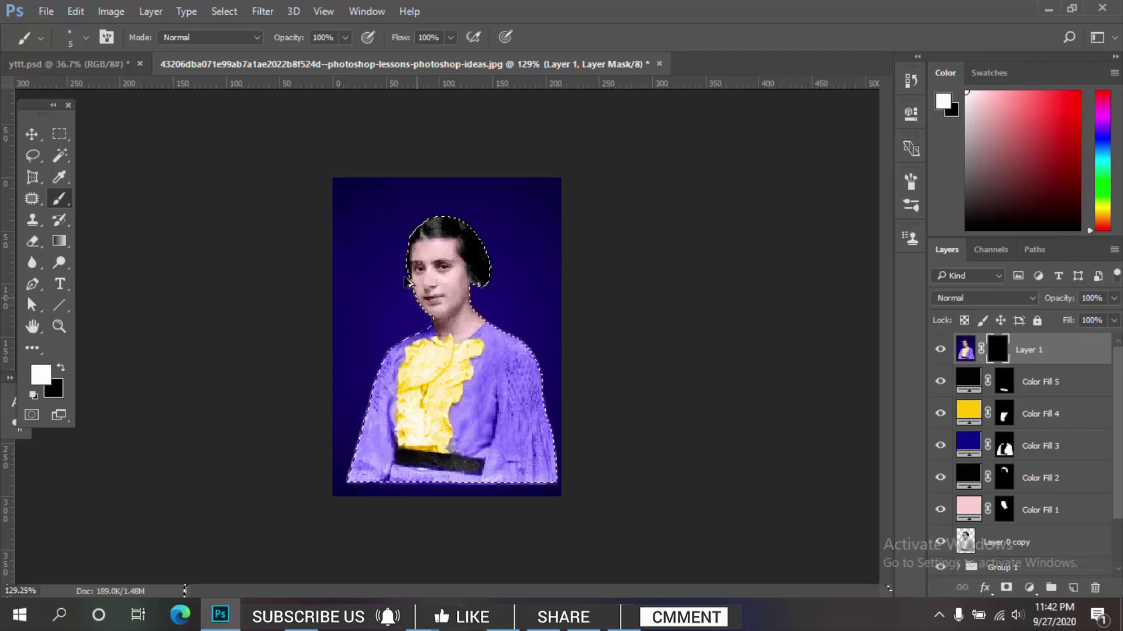
pyautogui.scroll(2, 446, 339)
pyautogui.moveTo(465, 240); pyautogui.dragTo(591, 237)
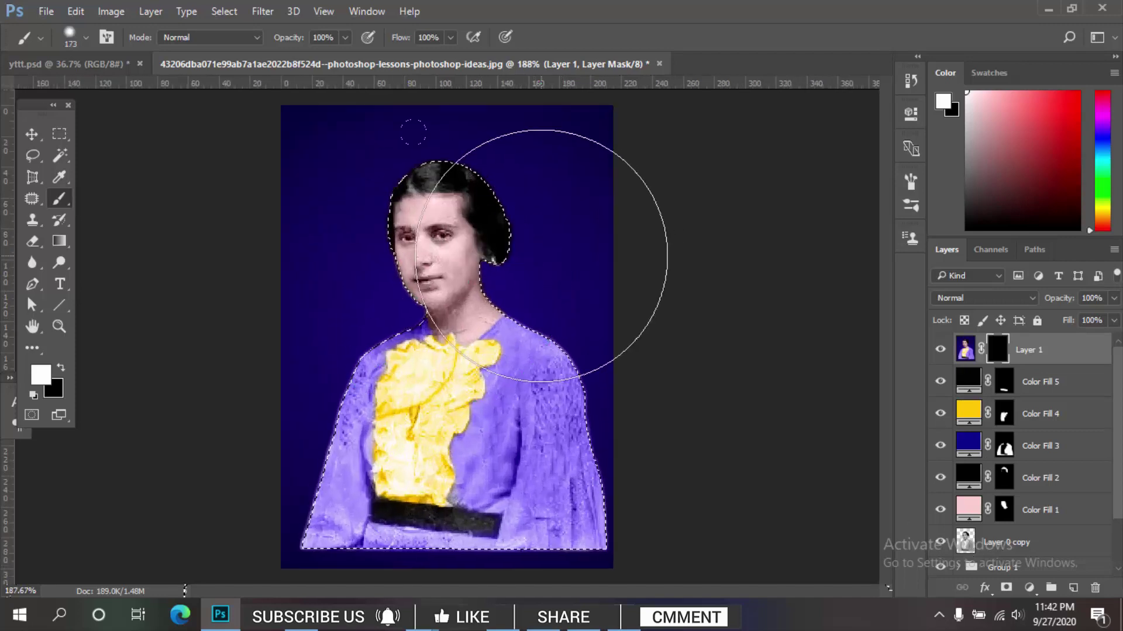
pyautogui.moveTo(474, 239); pyautogui.dragTo(502, 549)
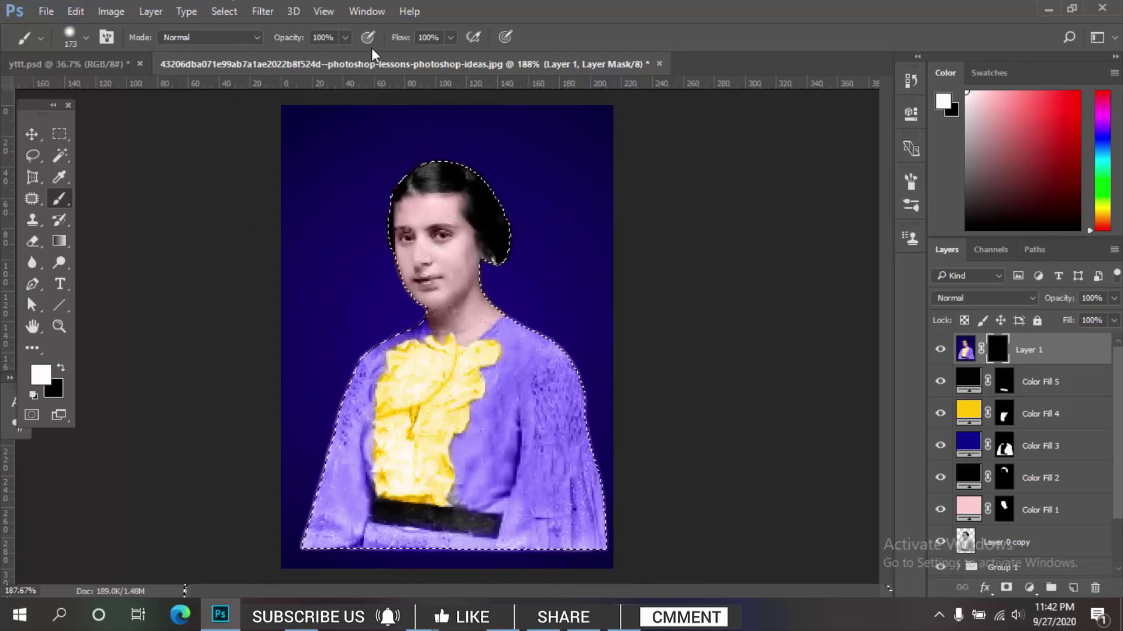
# - Set brush opacity to about 63% and flow to about 64%, then deselect
pyautogui.click(345, 38)
pyautogui.moveTo(345, 57); pyautogui.dragTo(308, 56)
pyautogui.click(450, 38)
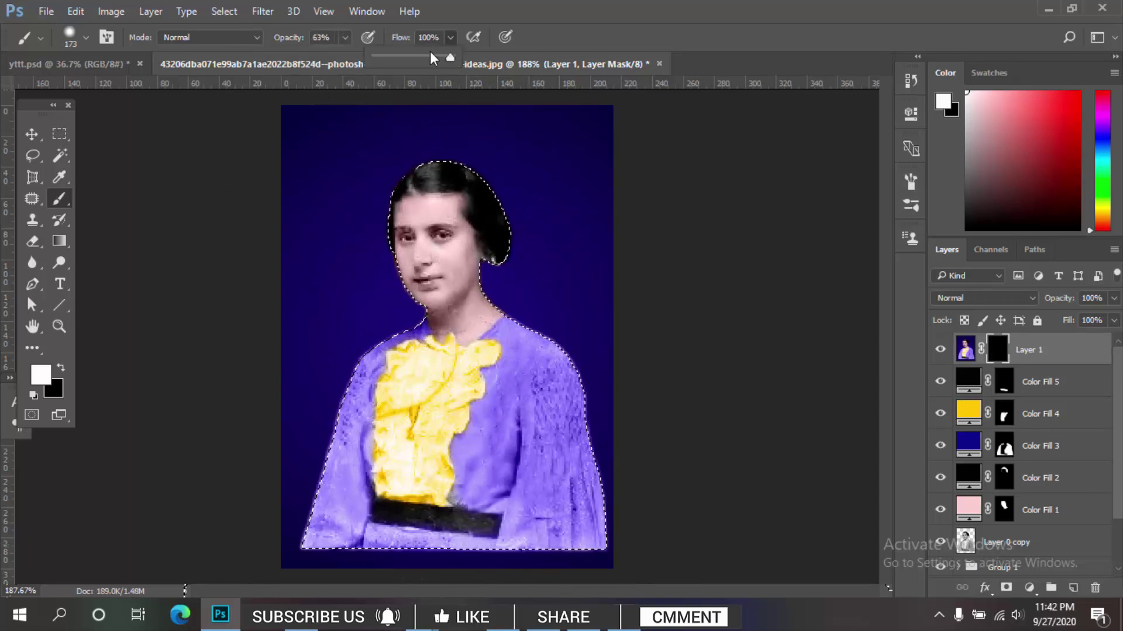
pyautogui.moveTo(455, 57); pyautogui.dragTo(423, 57)
pyautogui.click(422, 129)
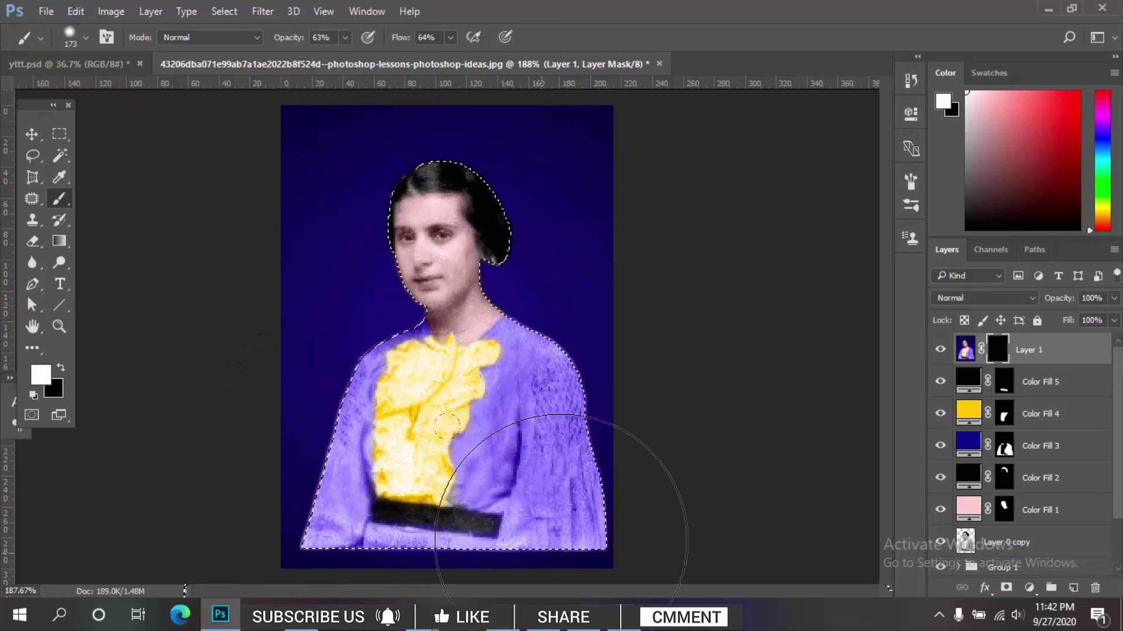
pyautogui.scroll(-1, 752, 421)
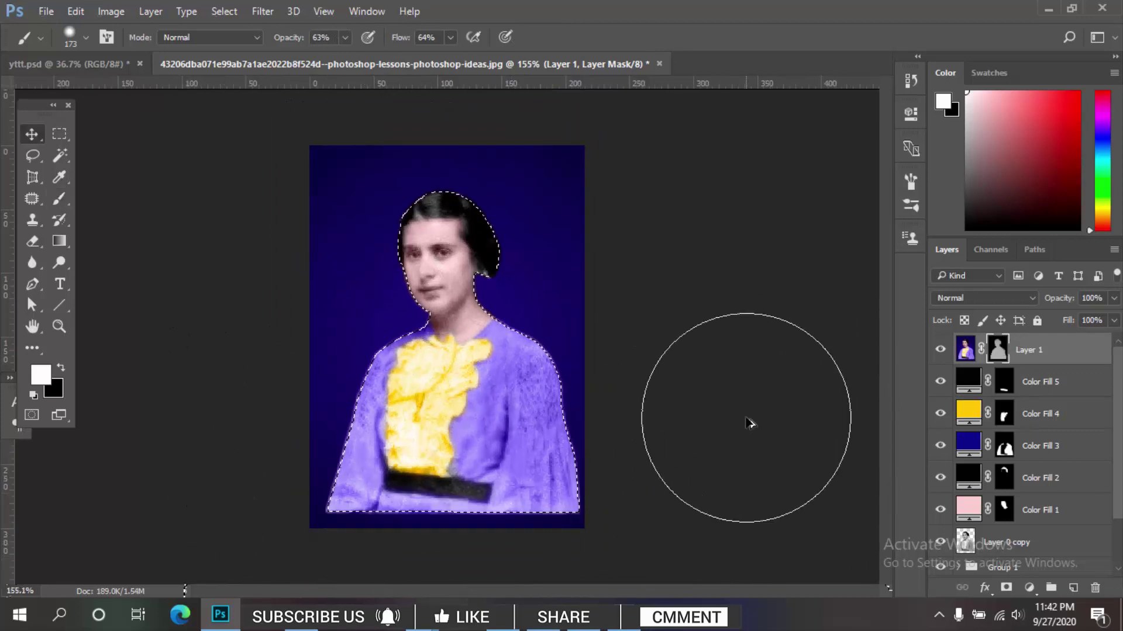
pyautogui.press('v')
pyautogui.scroll(-2, 512, 304)
pyautogui.hotkey('ctrl', 'd')
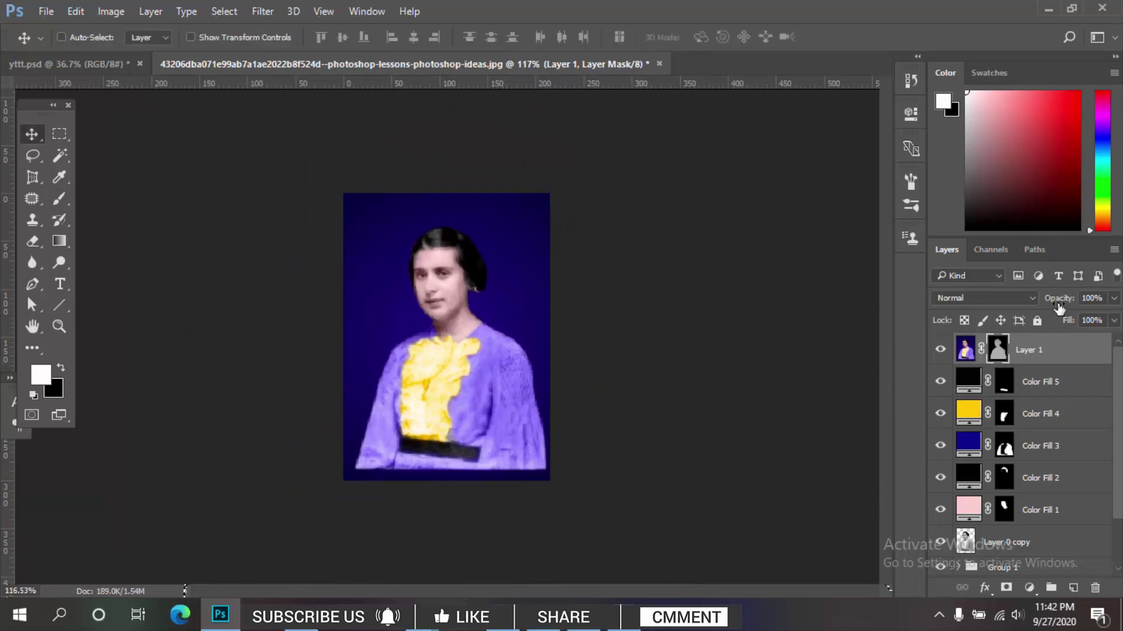
# - Lower Layer 1's opacity to 55% and compare the portrait with and without blur
pyautogui.click(1114, 298)
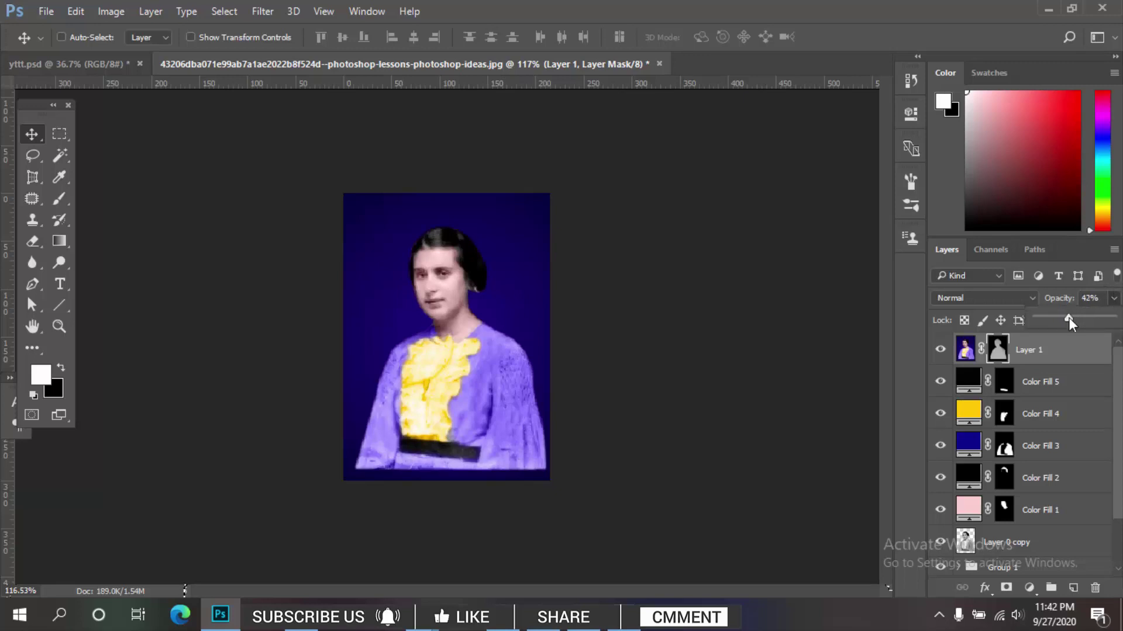
pyautogui.click(1056, 381)
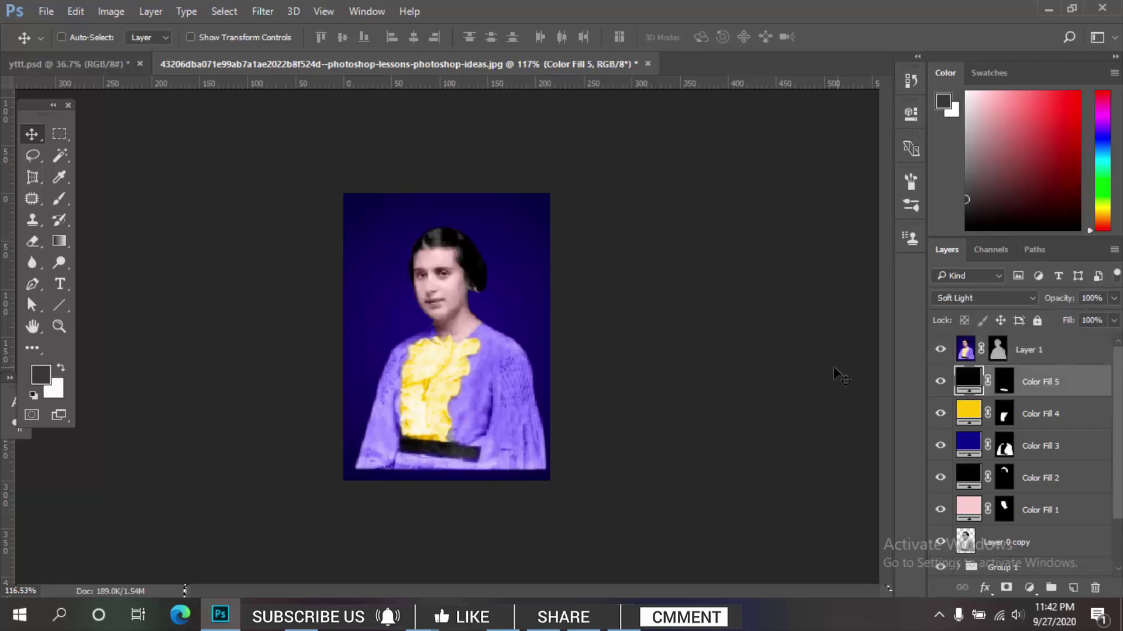
pyautogui.scroll(2, 841, 376)
pyautogui.scroll(2, 897, 318)
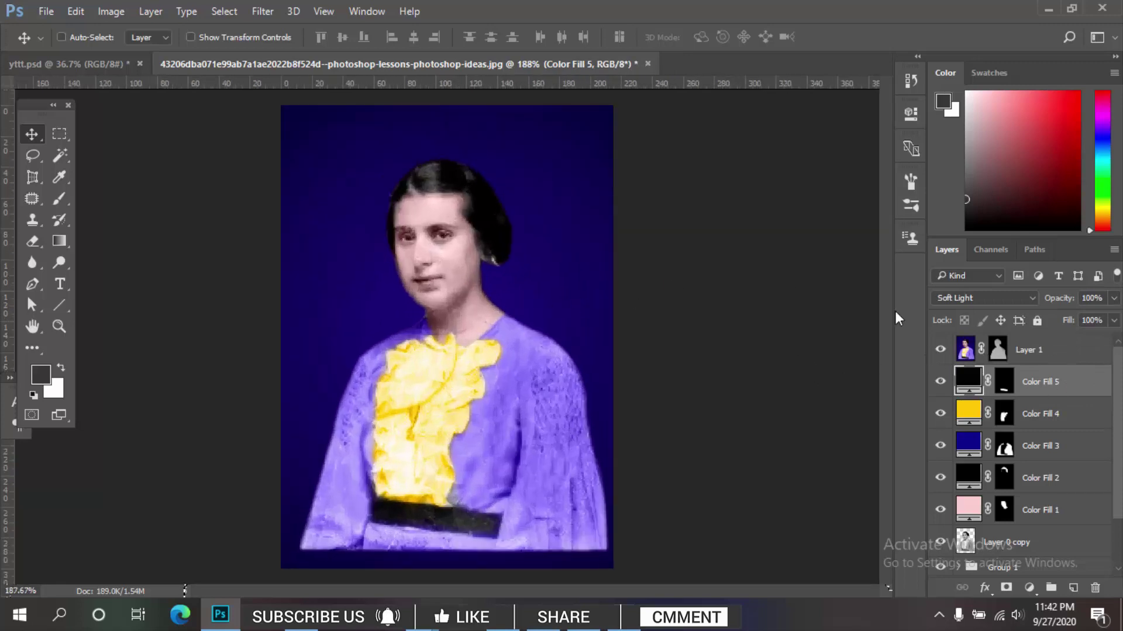
pyautogui.click(939, 349)
pyautogui.scroll(-2, 505, 310)
# - Group Layer 1 through Gradient Fill 1 into a layer group named 'work'
pyautogui.click(1013, 351)
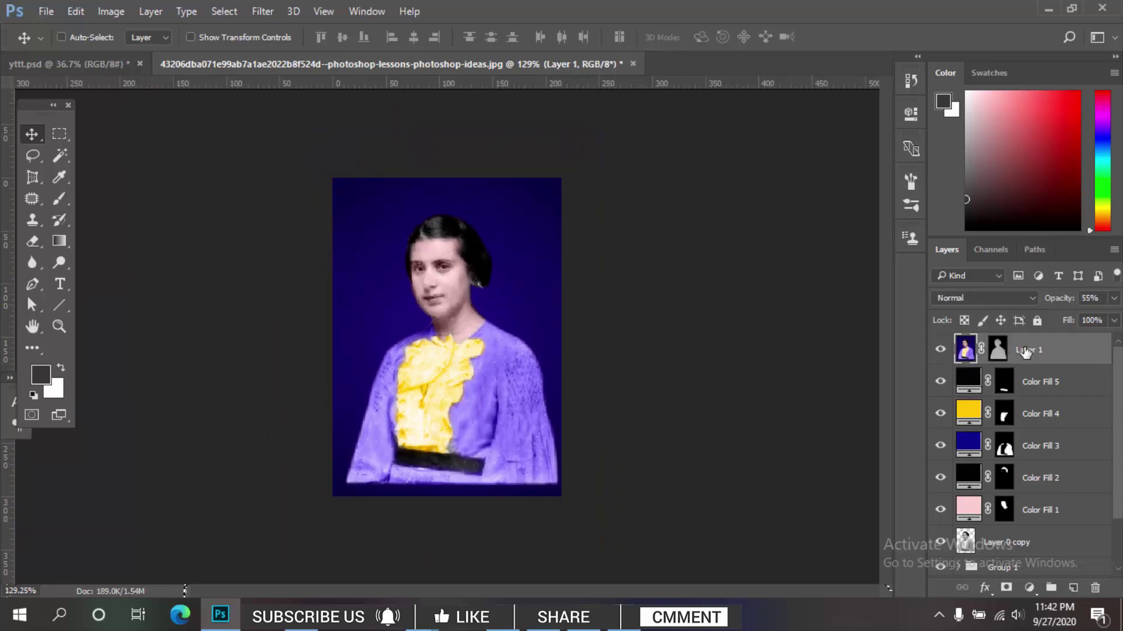
pyautogui.scroll(-2, 1021, 447)
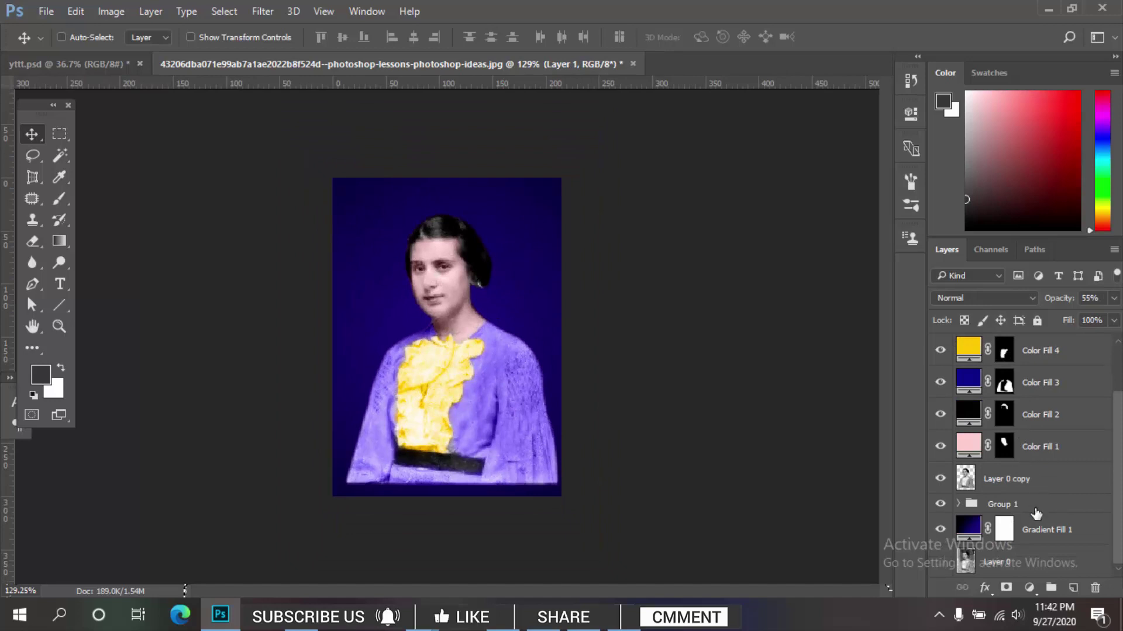
pyautogui.keyDown('shift'); pyautogui.click(1048, 536); pyautogui.keyUp('shift')
pyautogui.hotkey('ctrl', 'g')
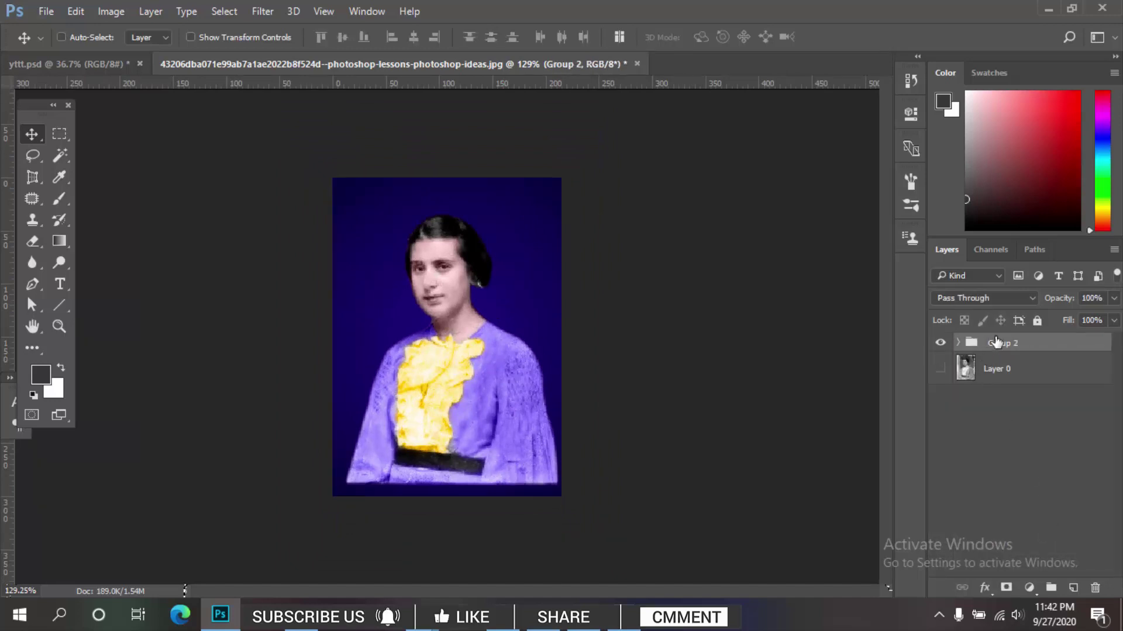
pyautogui.doubleClick(997, 343)
pyautogui.write('work')
pyautogui.press('Return')
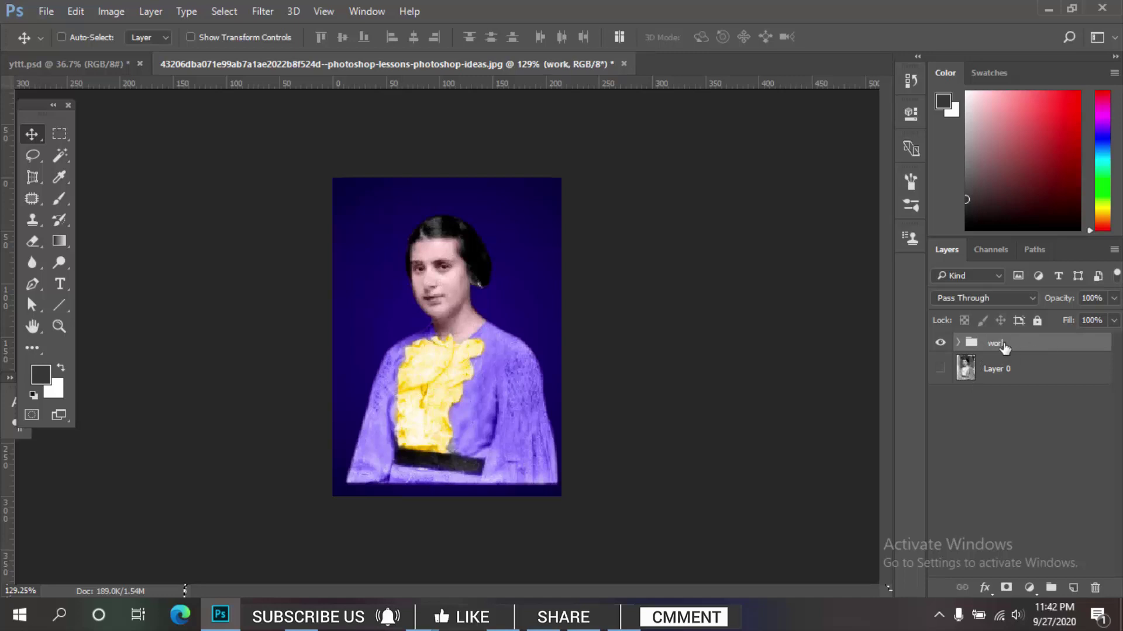
# - Show Layer 0 and toggle the work group off and on to compare original and colorized
pyautogui.click(940, 369)
pyautogui.click(940, 343)
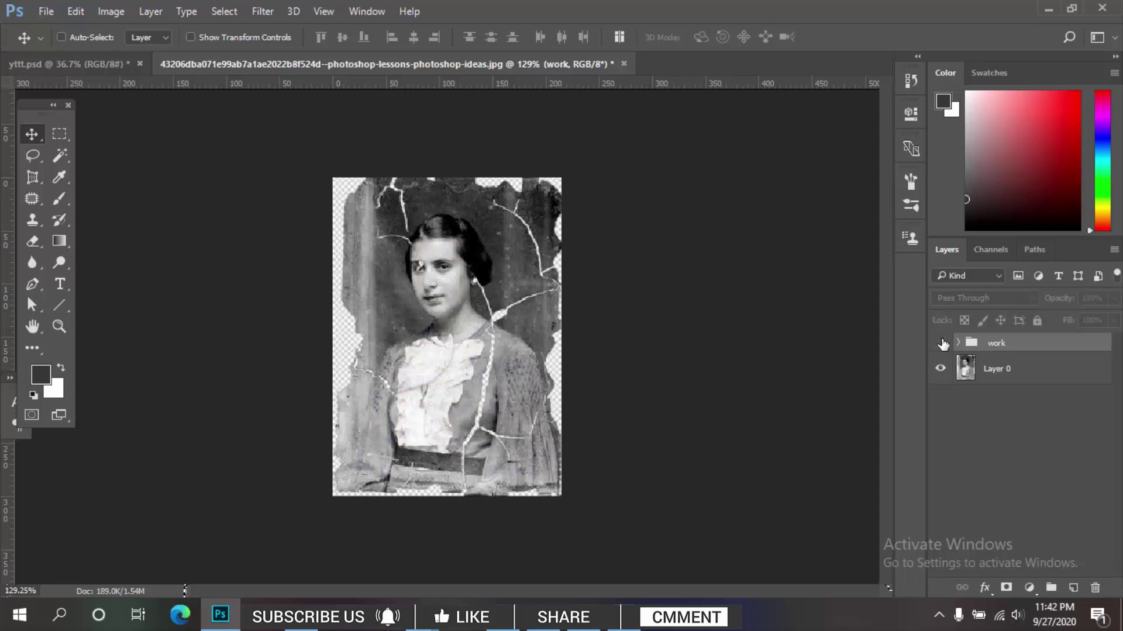
pyautogui.click(940, 343)
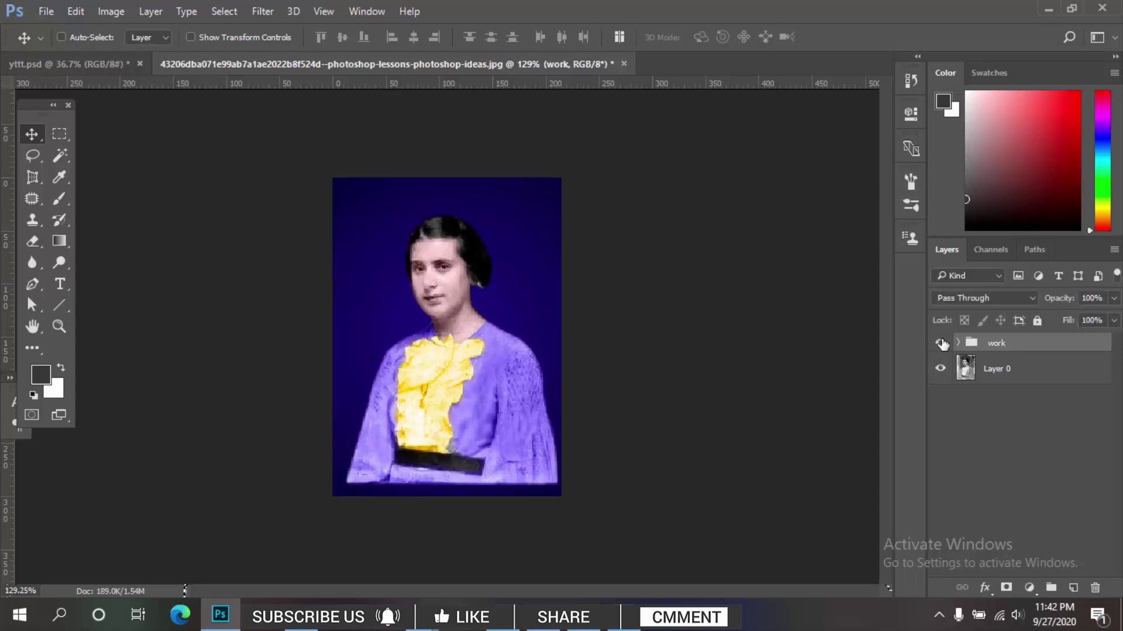